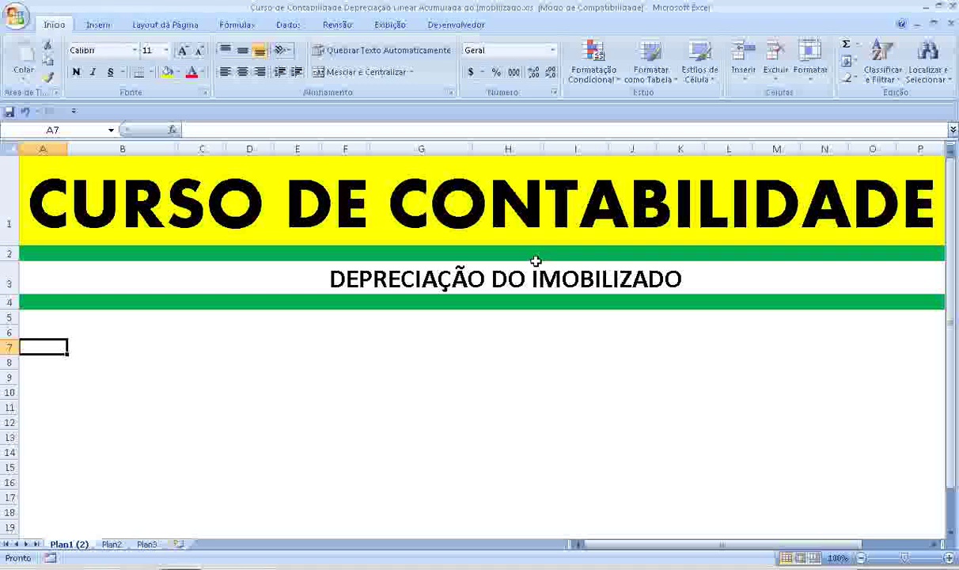
Enter VALOR DAS INSTALAÇÕES in A5, R$ in C5 and 100000 in D5
click(94, 345)
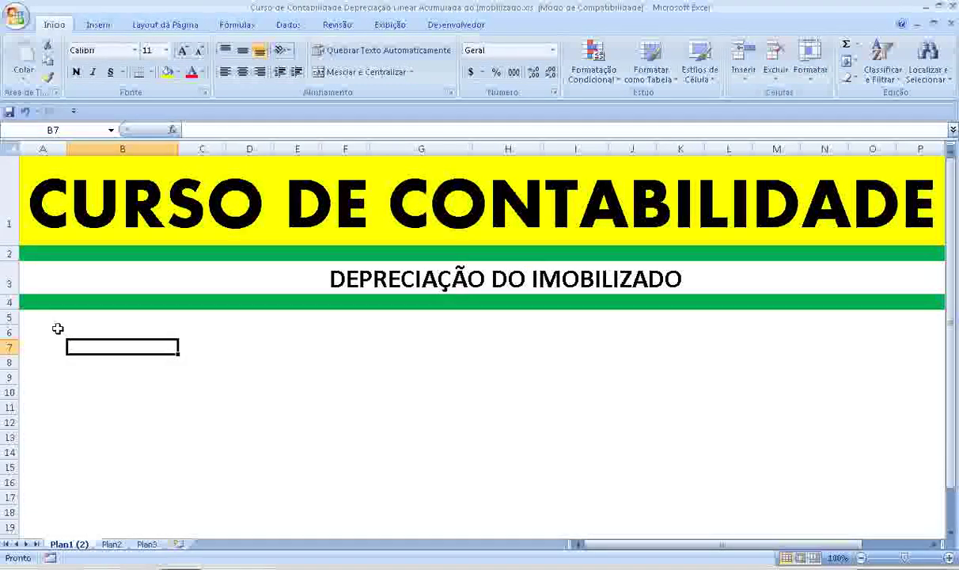
click(51, 330)
click(47, 316)
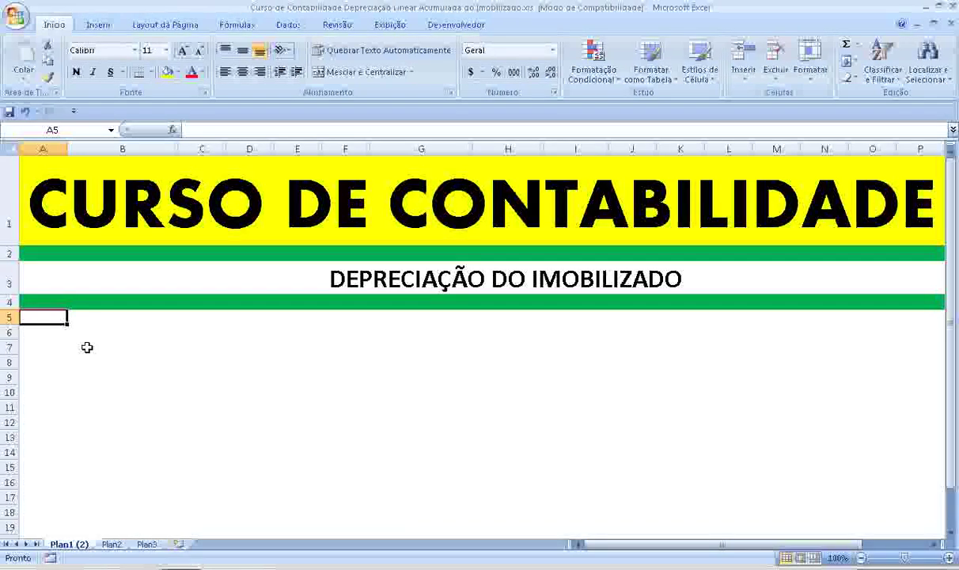
text(VA)
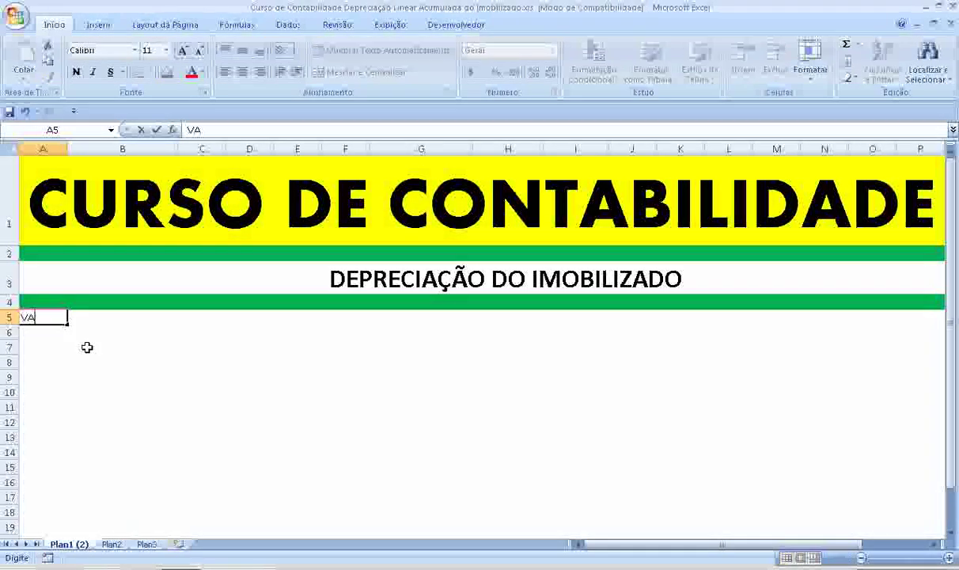
text(LORDAS IN)
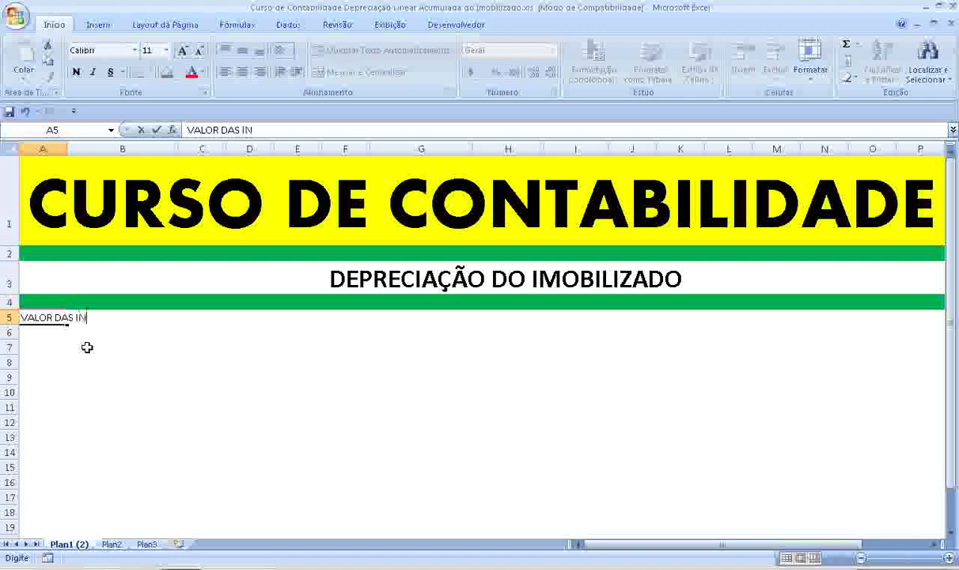
text(STA)
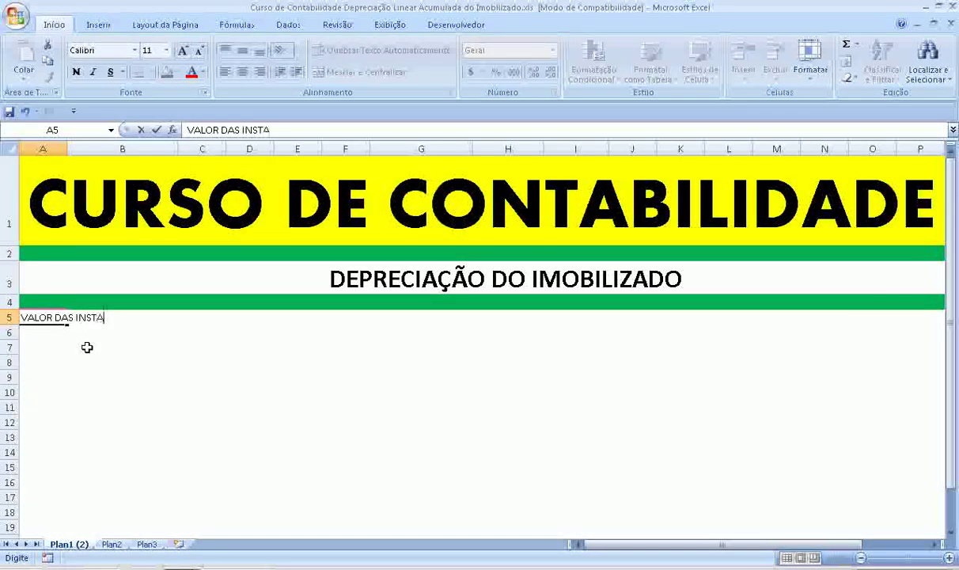
text(Ã)
text(ÕES)
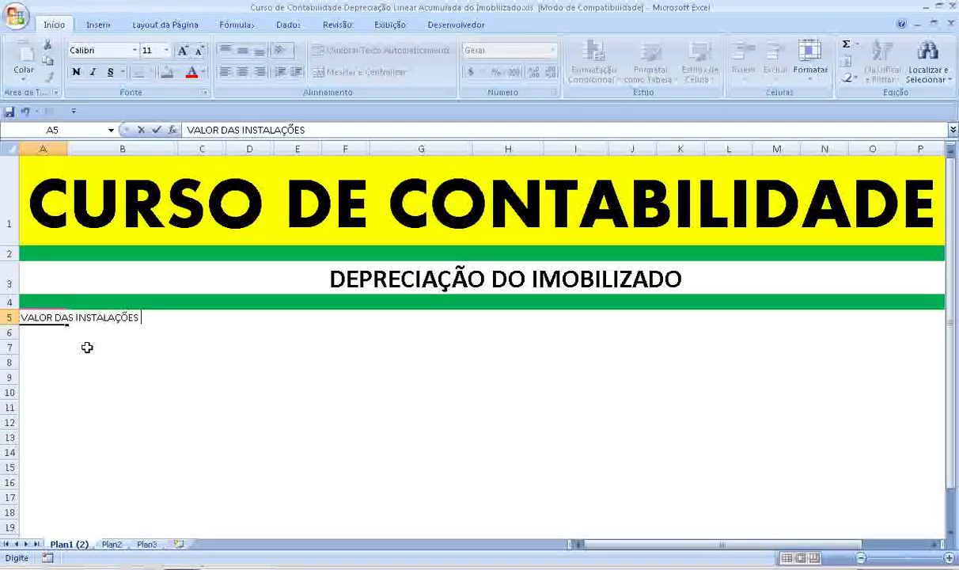
text(=)
key(Tab)
key(Tab)
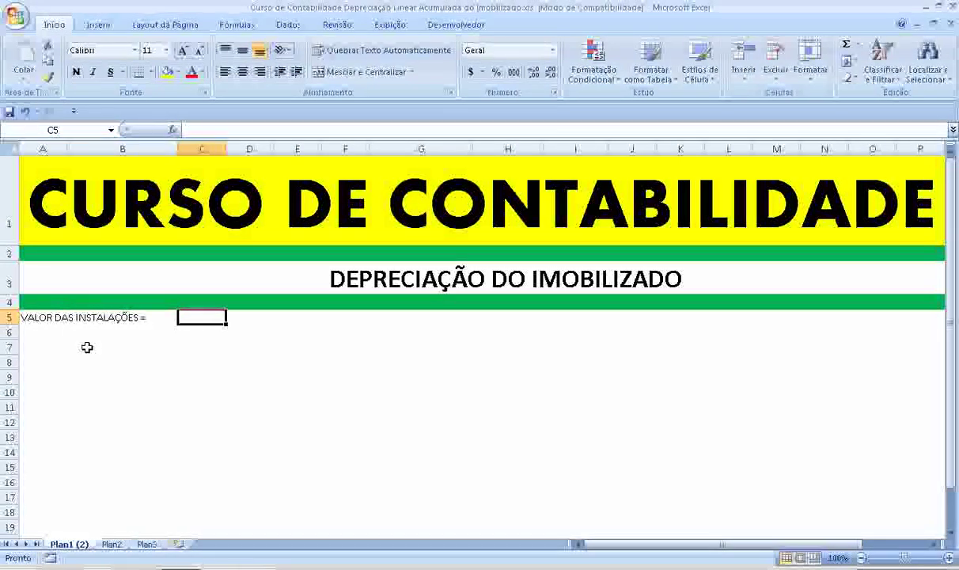
text(R$)
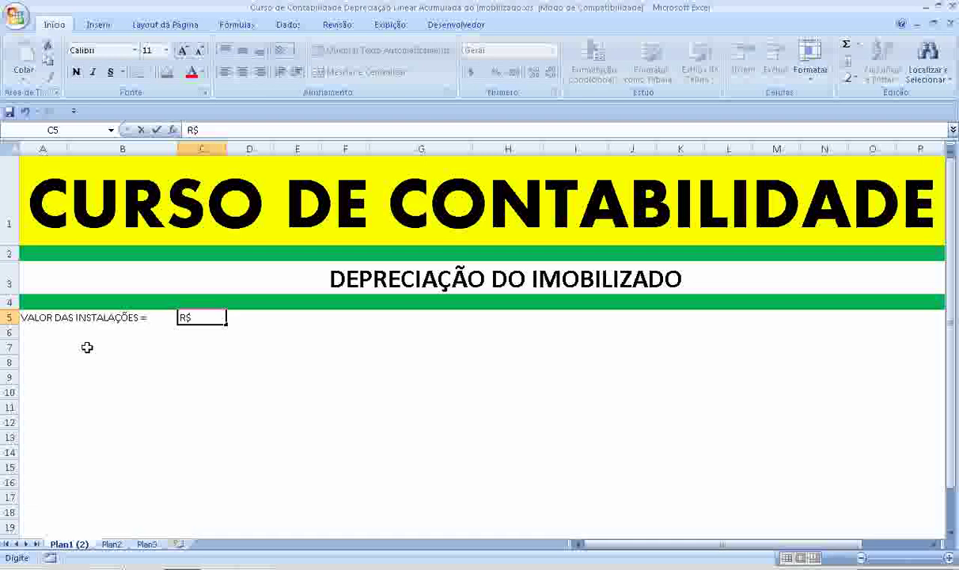
key(Return)
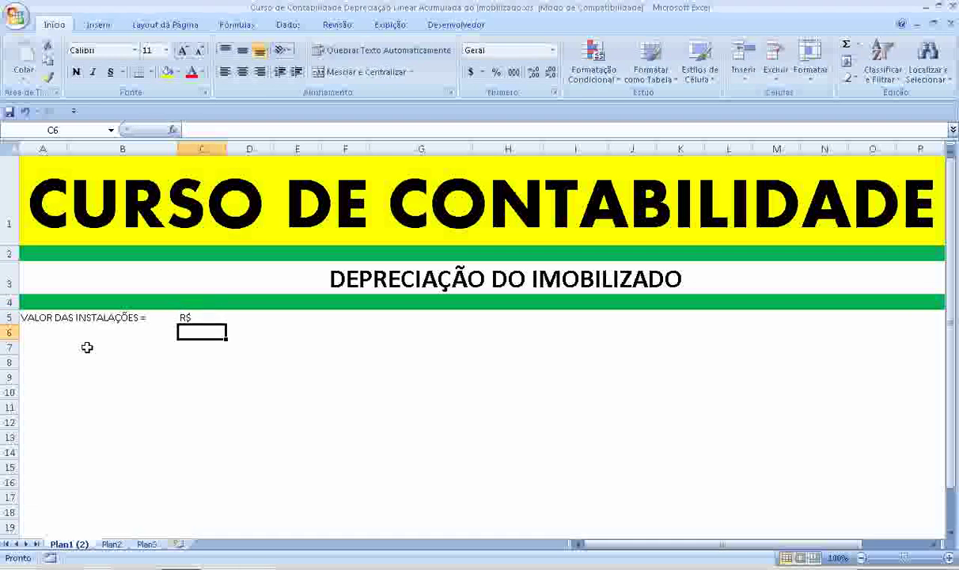
key(Up)
key(Tab)
text(1)
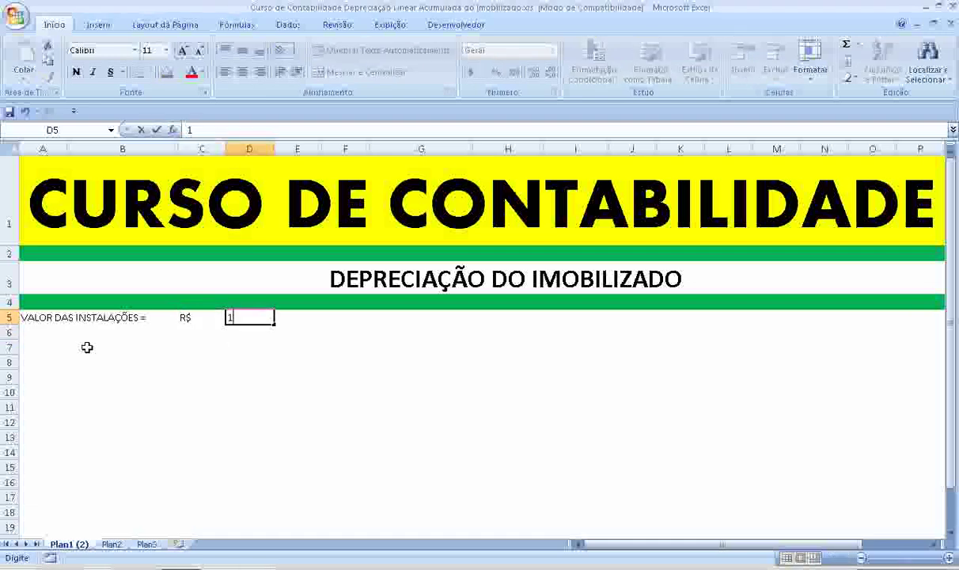
text(00000)
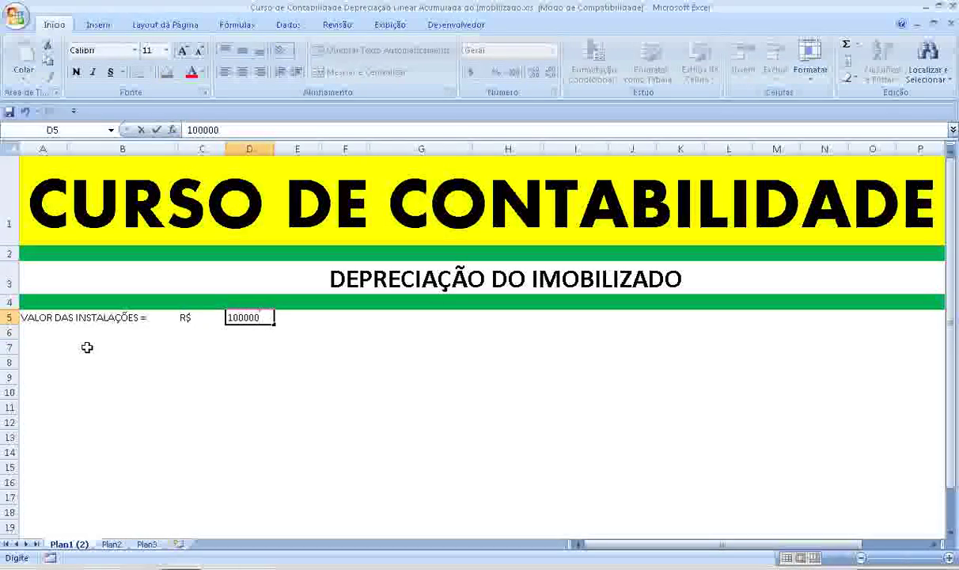
key(Return)
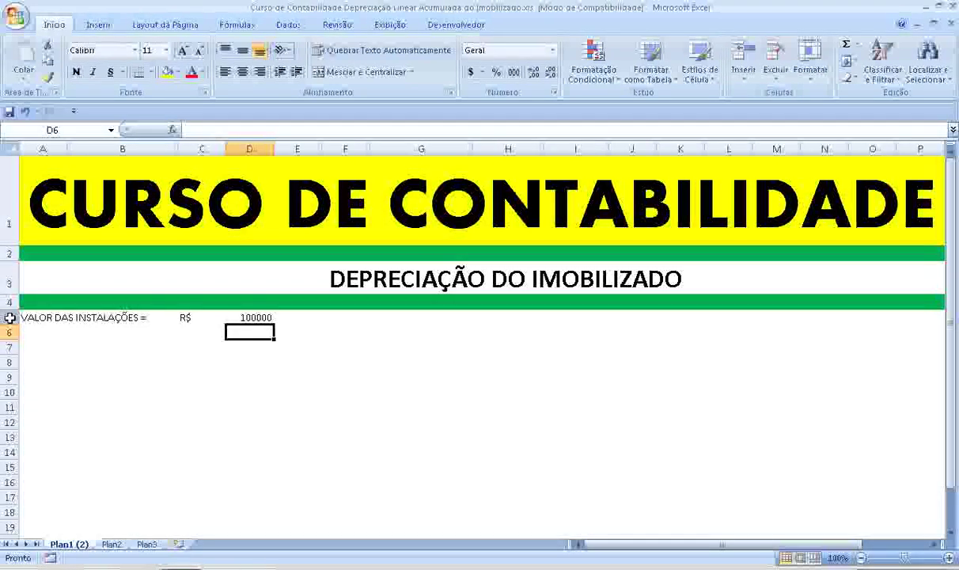
Enlarge all of row 5's text to size 14
click(10, 317)
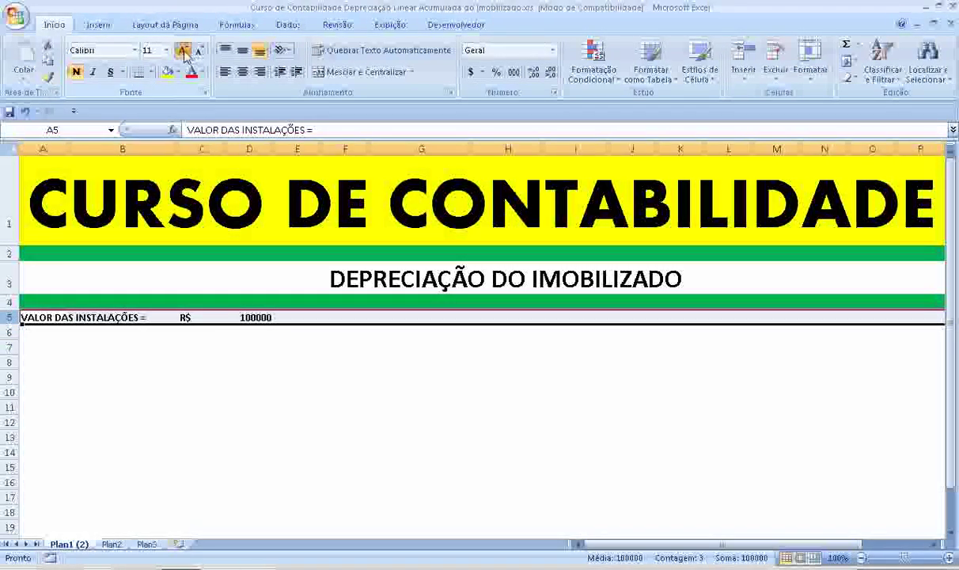
click(183, 50)
click(185, 54)
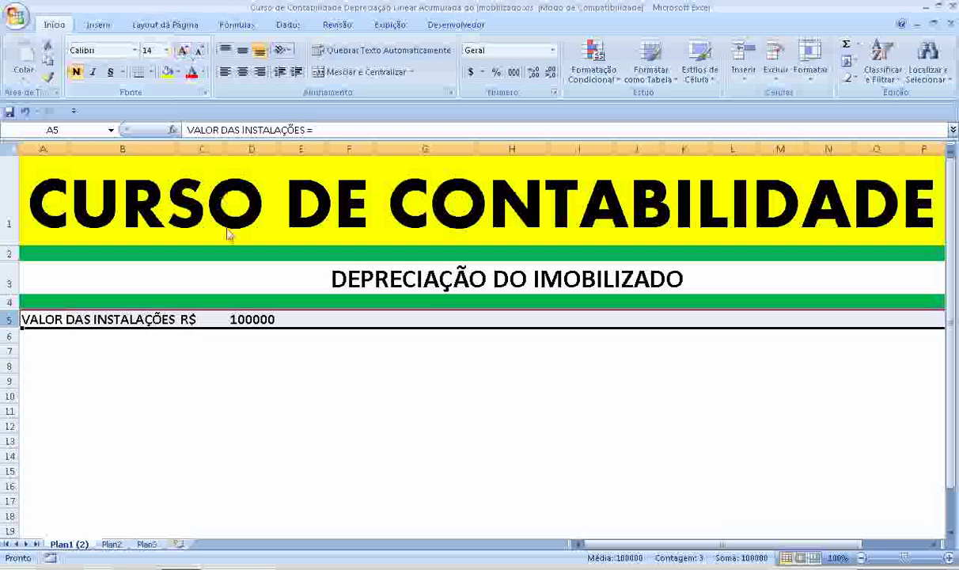
Give the amount in D5 the Contábil accounting format, showing 100.000,00
click(270, 320)
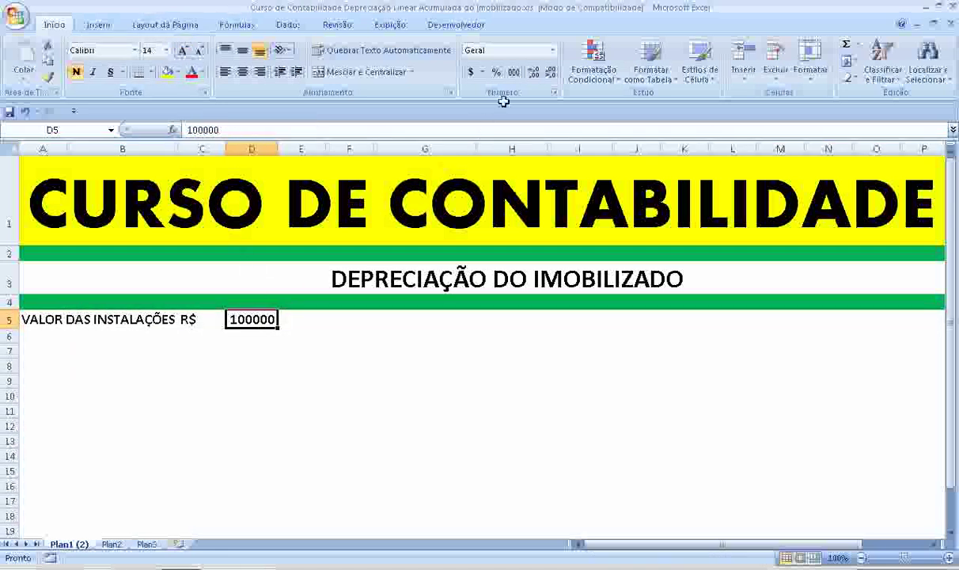
click(514, 72)
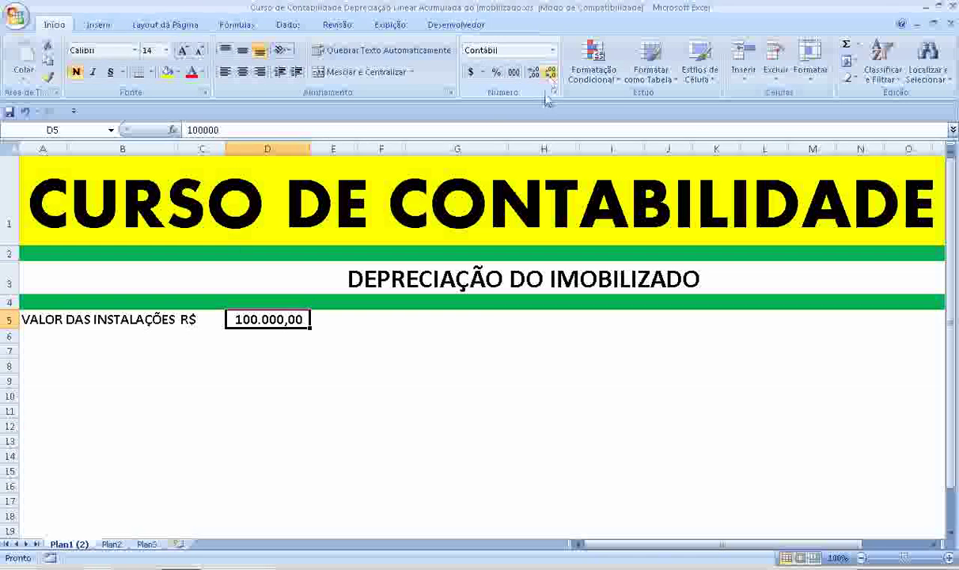
click(539, 321)
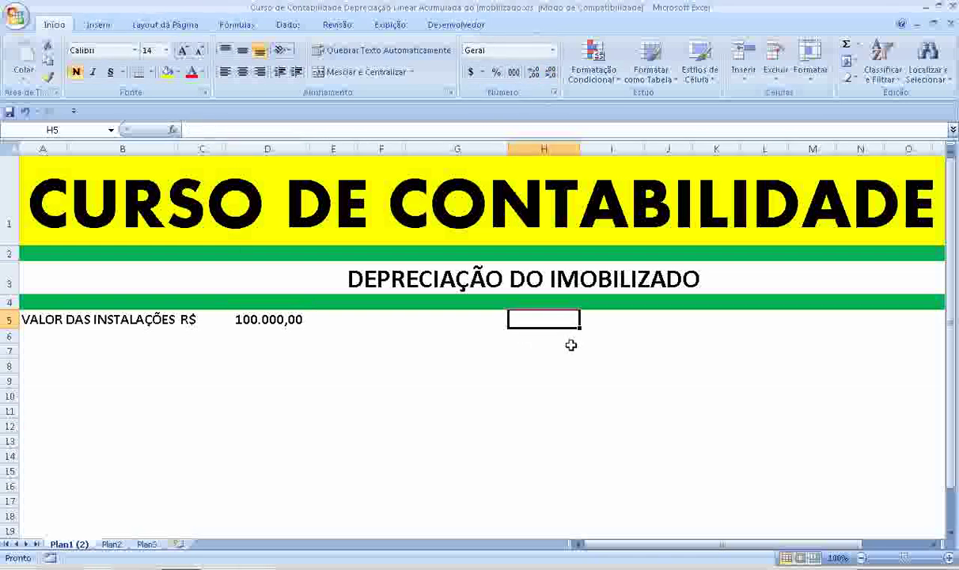
Type DEPRECIAÇÃO DE in H5, 4 in J5, % in K5 and AO ANO in L5
text(DEPREC)
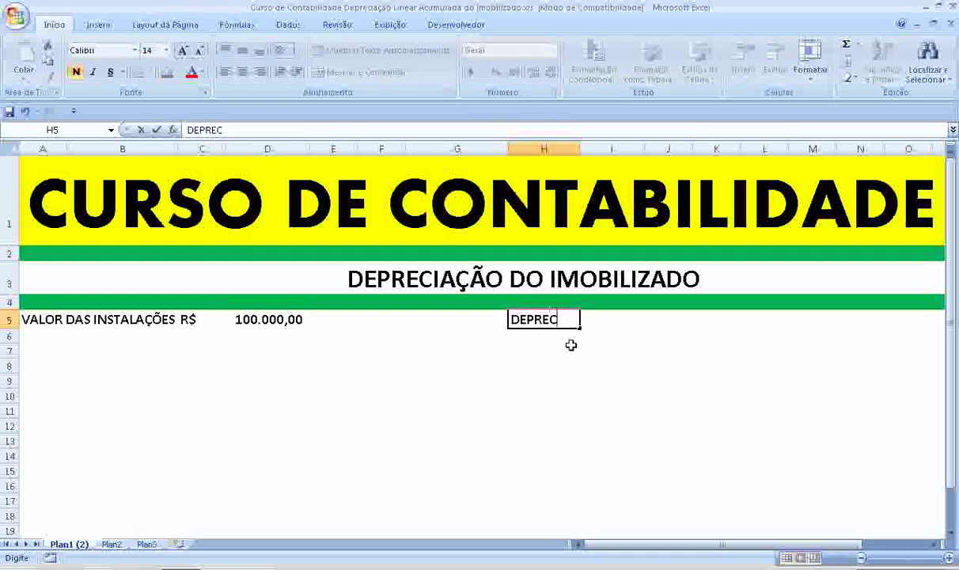
text(IAÇÃO )
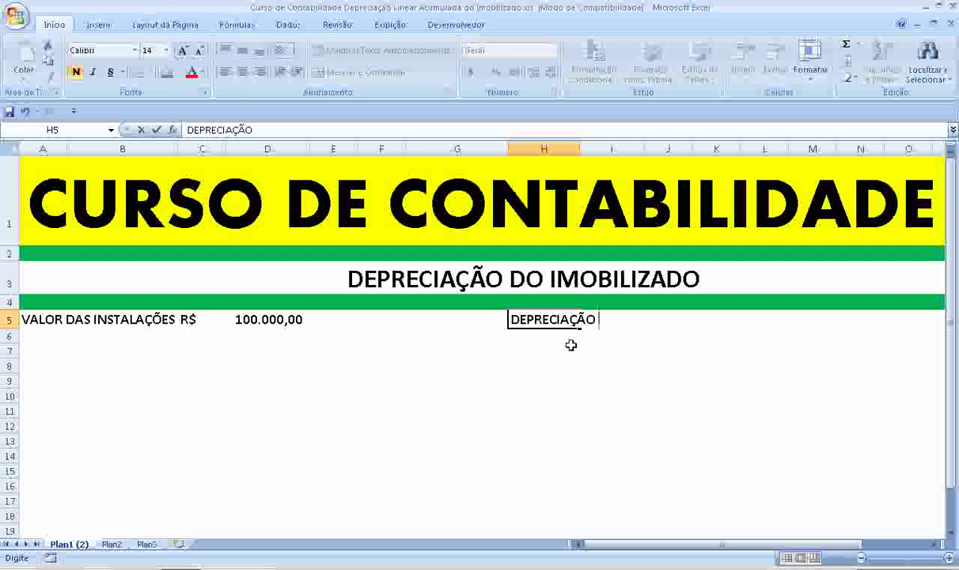
text(DE)
key(Right)
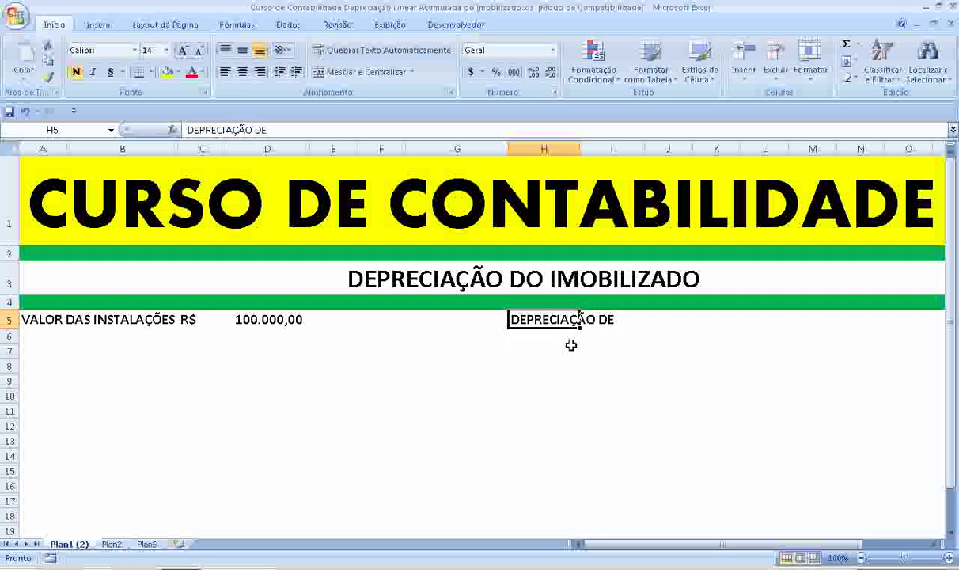
key(Right)
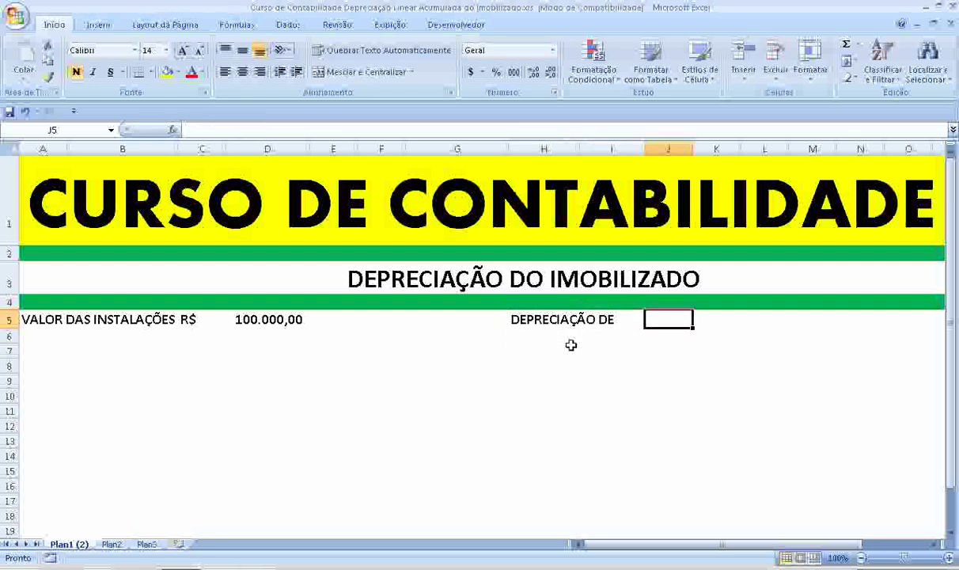
text(4)
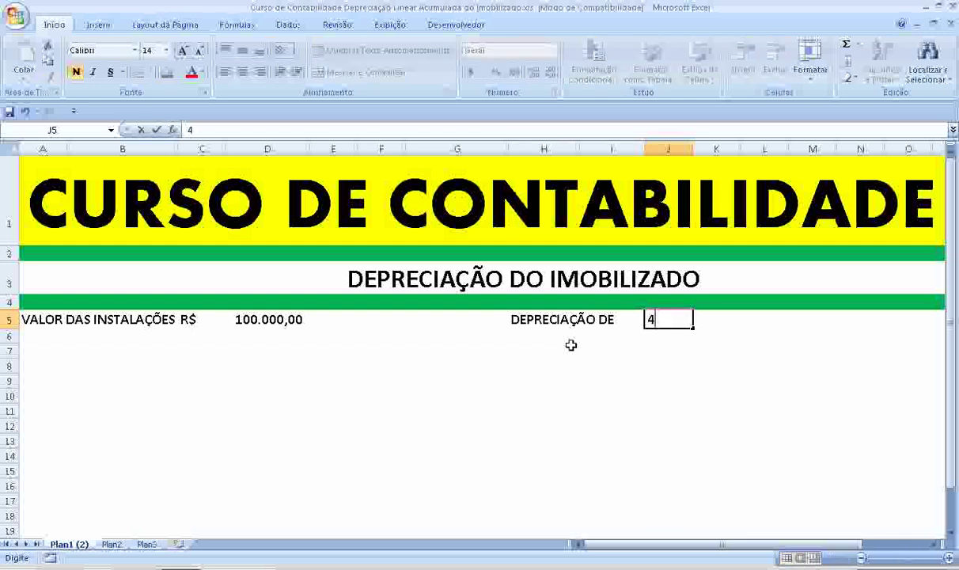
key(Right)
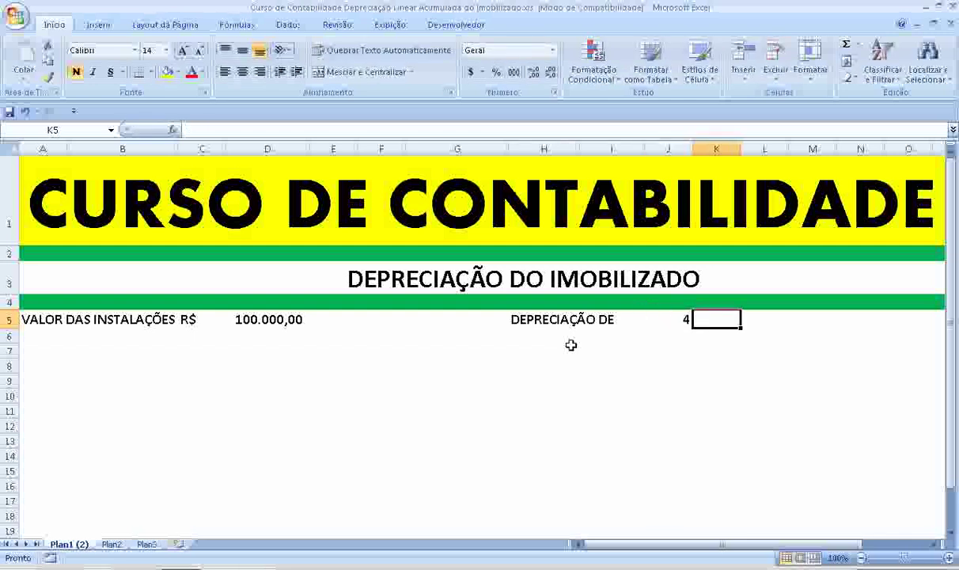
text(%)
key(Right)
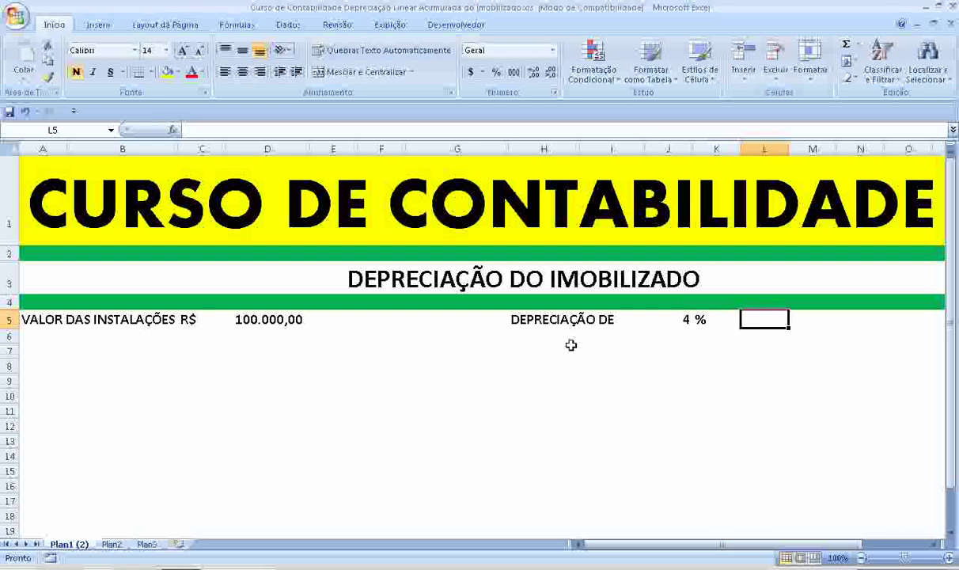
text(AO A)
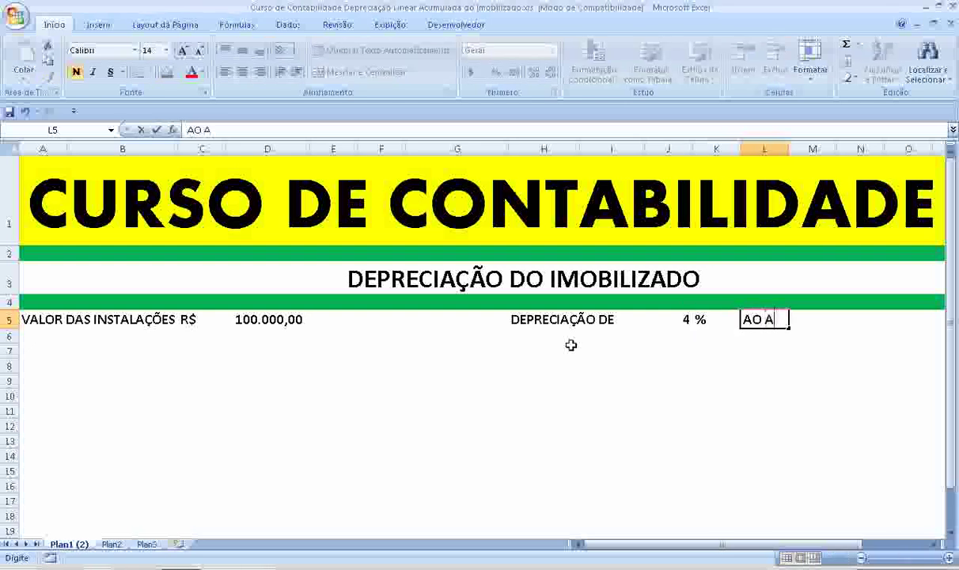
text(NO)
key(Return)
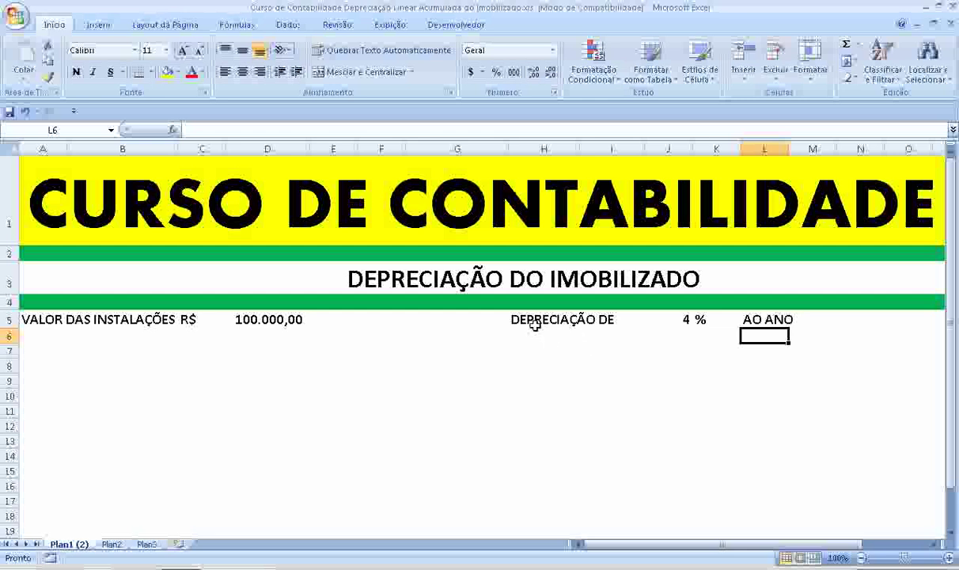
mouse_move(513, 320)
mouse_down()
mouse_move(750, 323)
mouse_move(752, 336)
mouse_up()
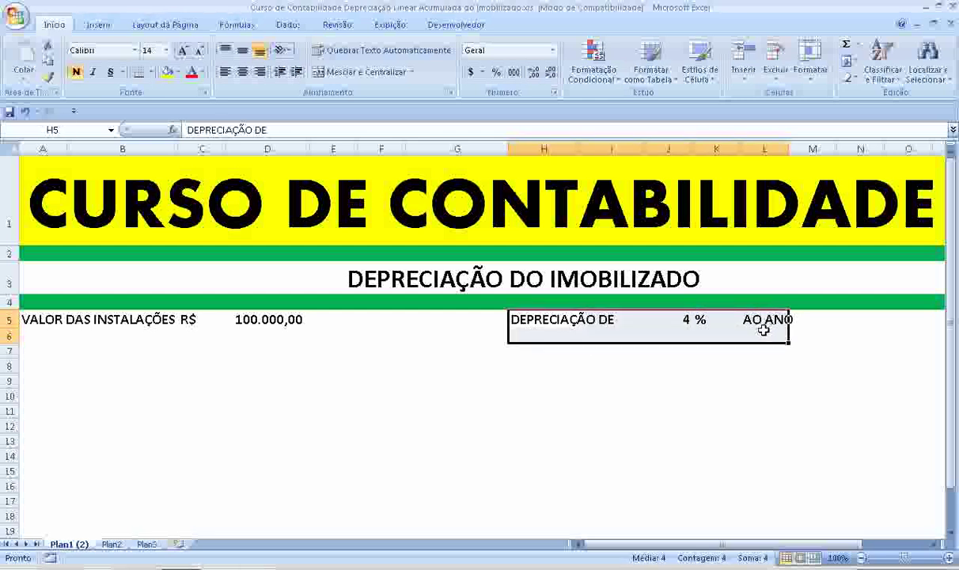
Copy the H5:L5 depreciation line down to row 6
key(ctrl+c)
click(525, 336)
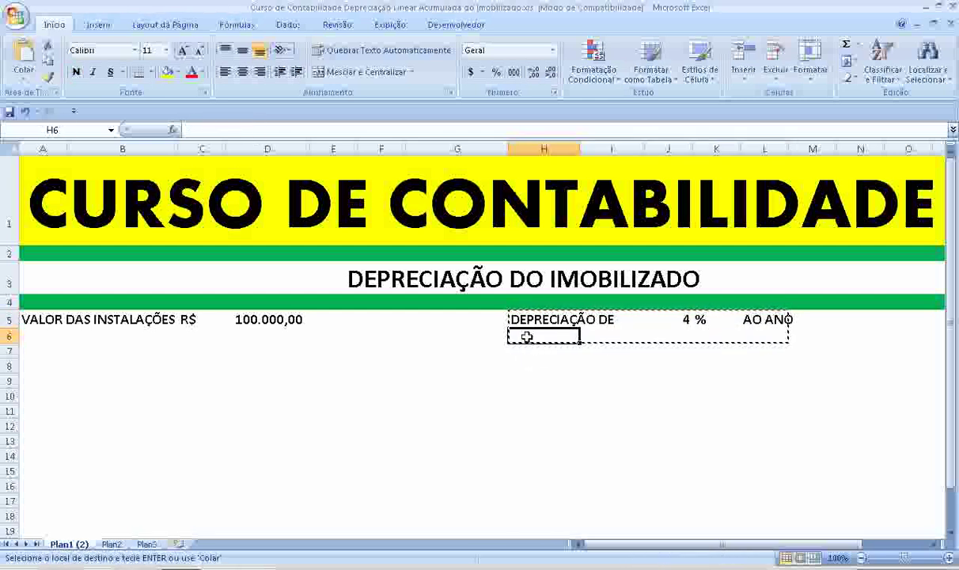
key(Return)
Make J6 the monthly rate with the formula =J5/12, giving 0,333
click(543, 337)
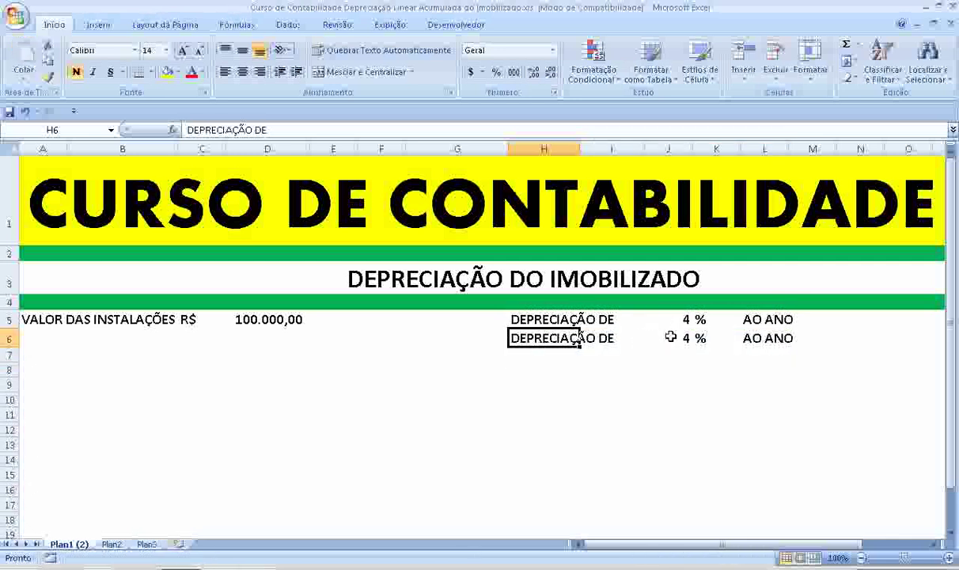
click(671, 337)
text(=)
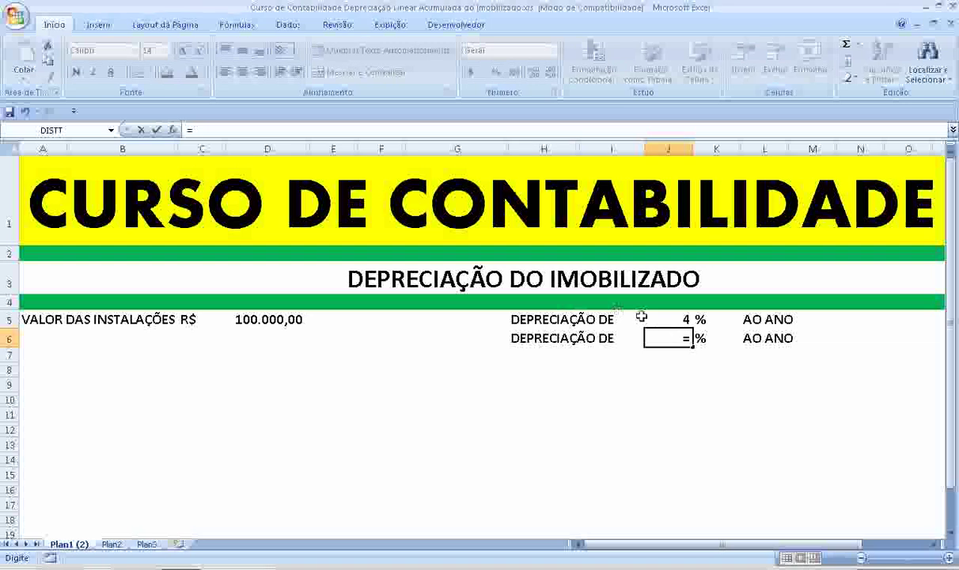
click(669, 320)
text(/)
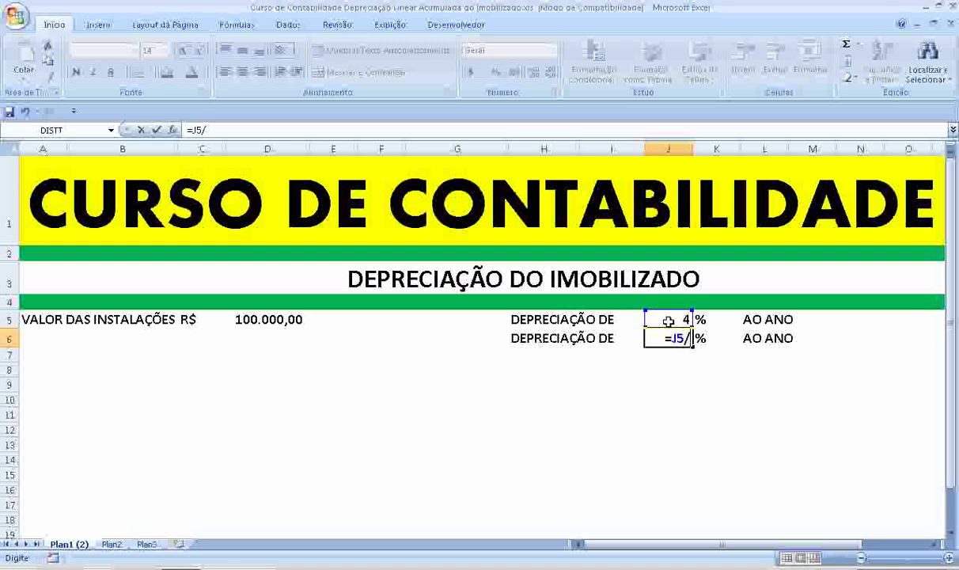
text(12)
key(Return)
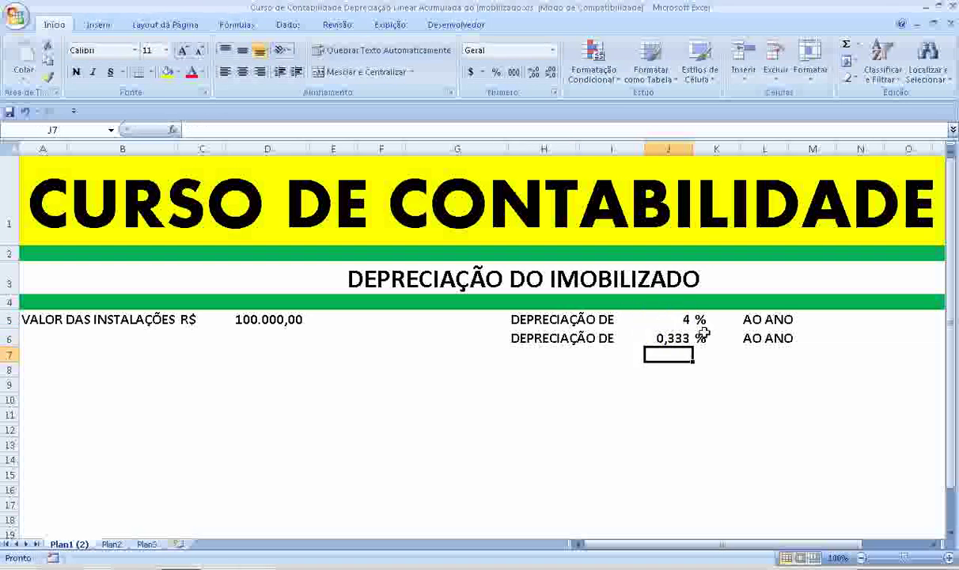
Change row 6's label from AO ANO to AO MÊS
click(741, 339)
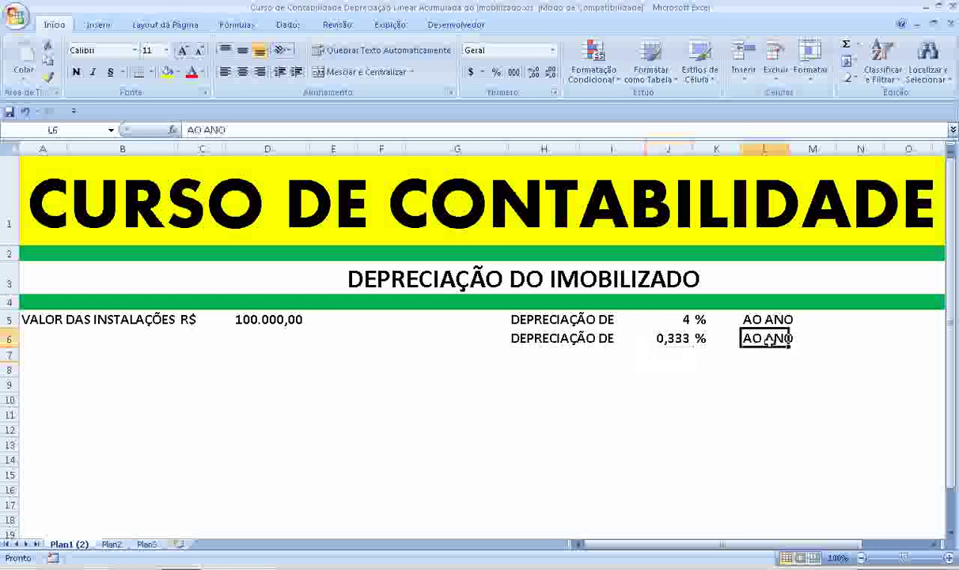
click(216, 131)
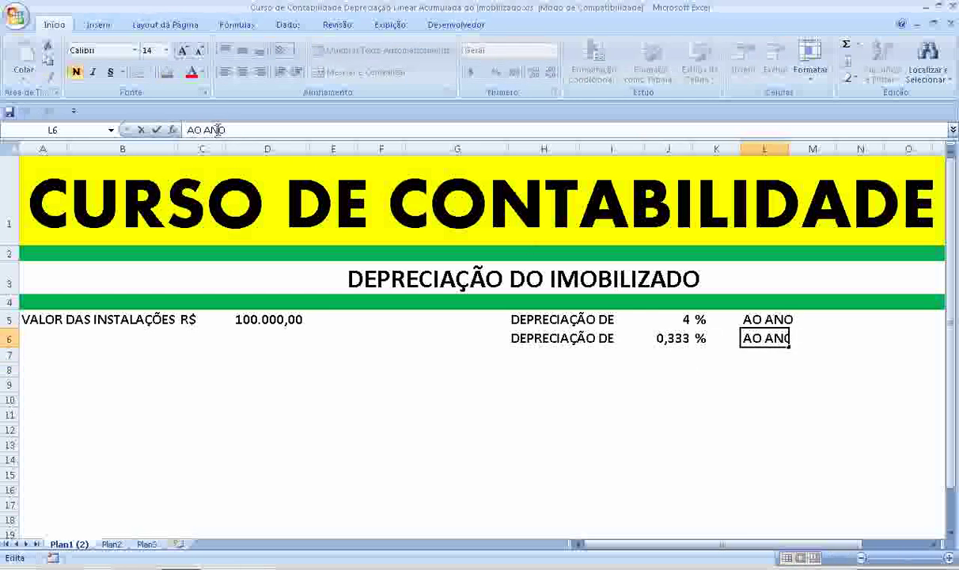
double_click(216, 131)
text(MÊS)
key(Return)
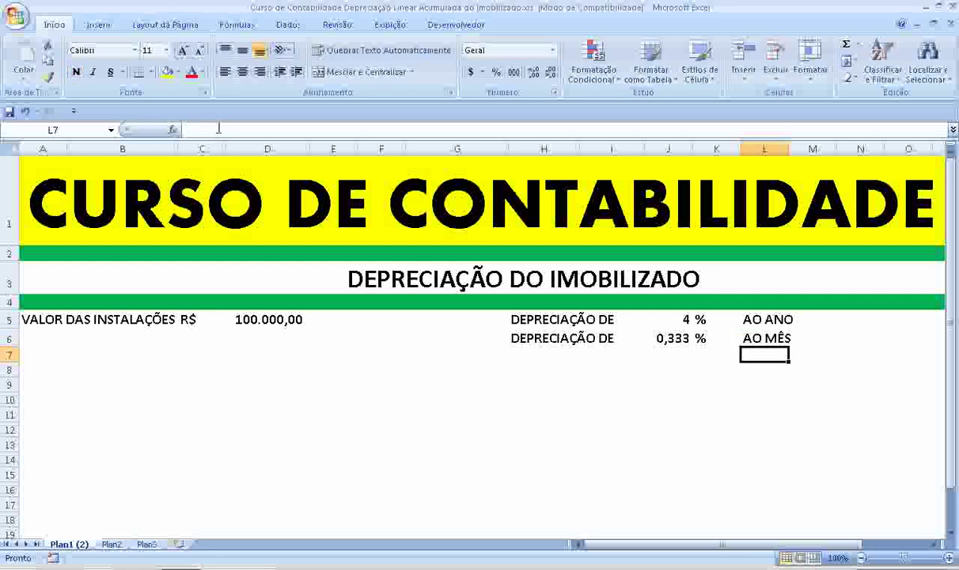
click(47, 369)
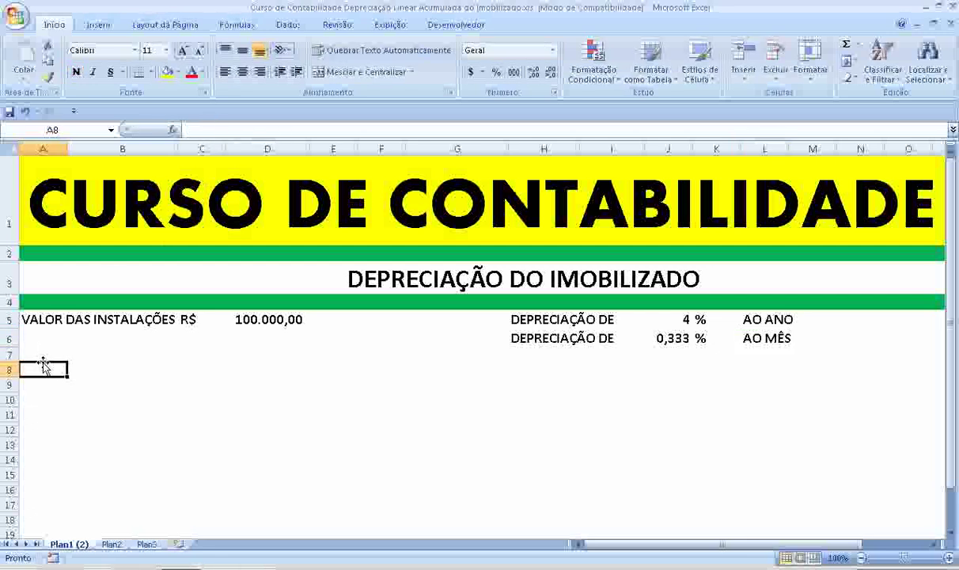
Enter the title TABELA DE DEPRECIAÇÃO MENSAL, the MÊS header, and month 0 below it
text(TABELA )
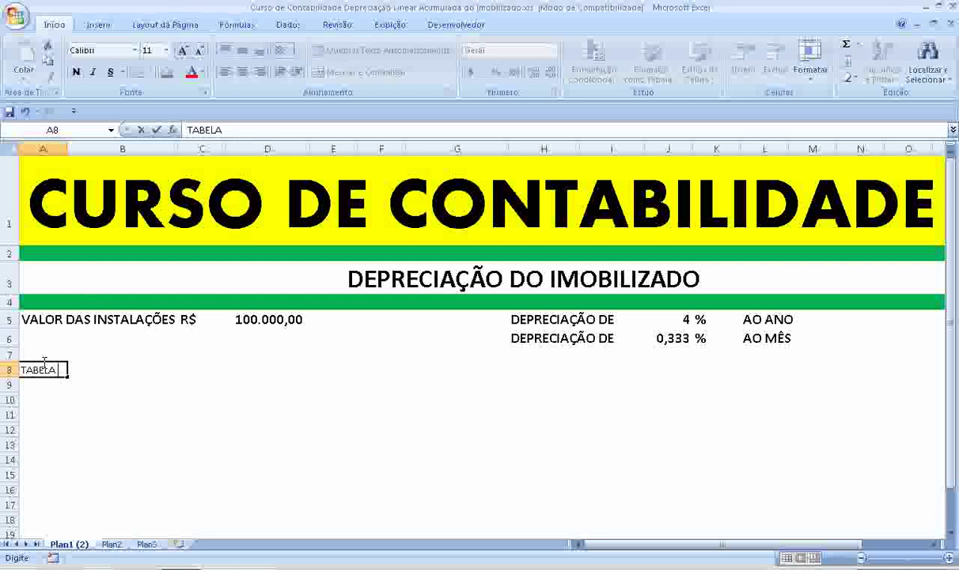
text(DE DEPRECIA)
text(ÇÃO)
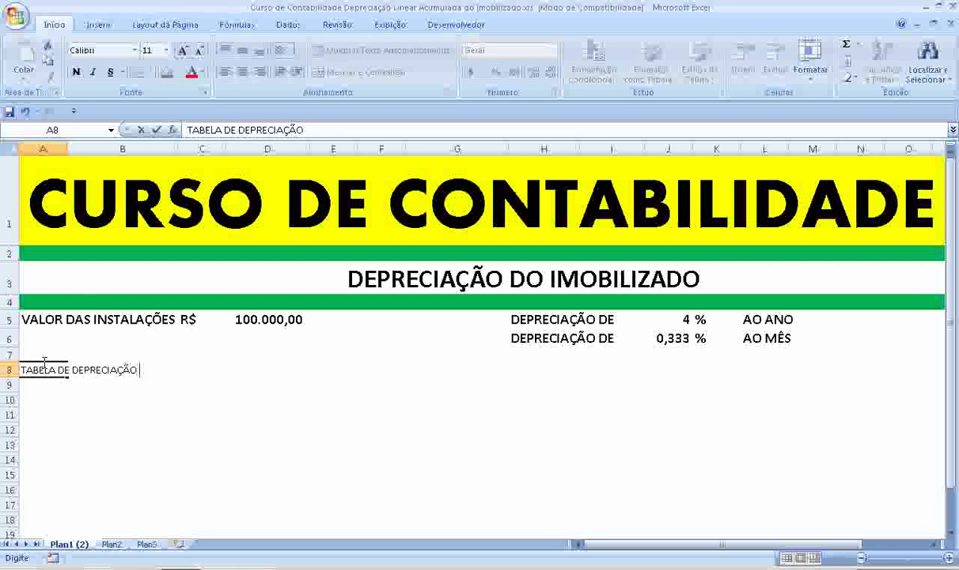
text( MENSAL)
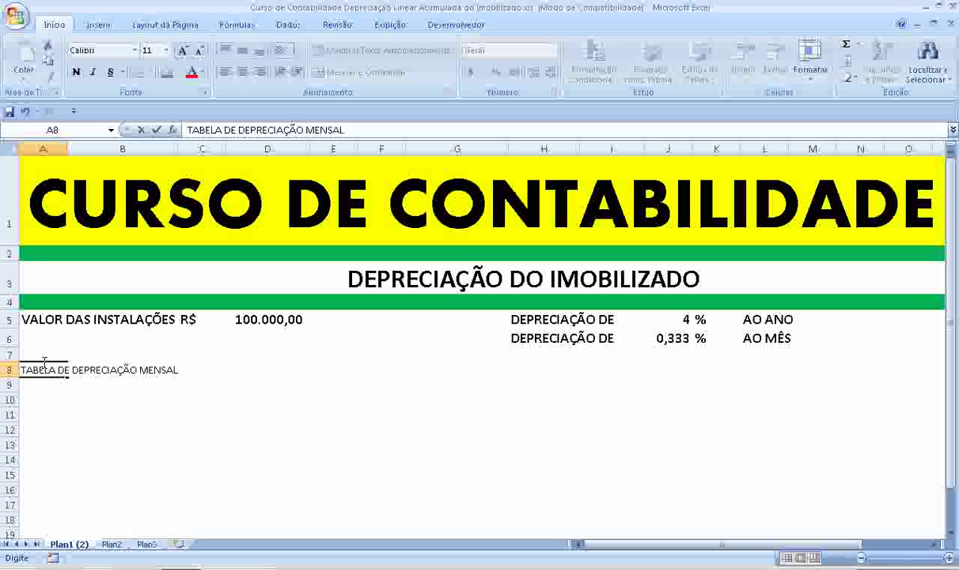
key(Return)
key(Return)
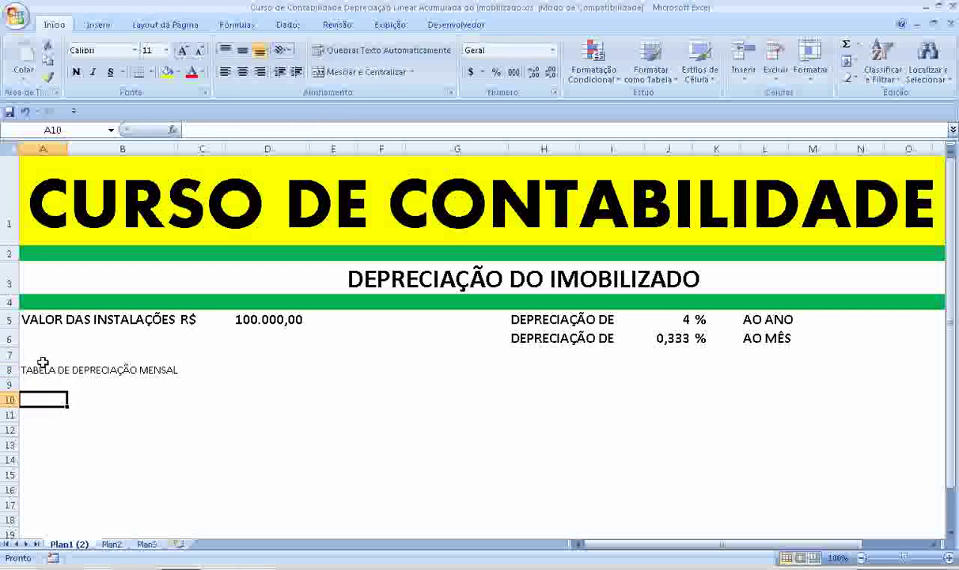
text(MÊS)
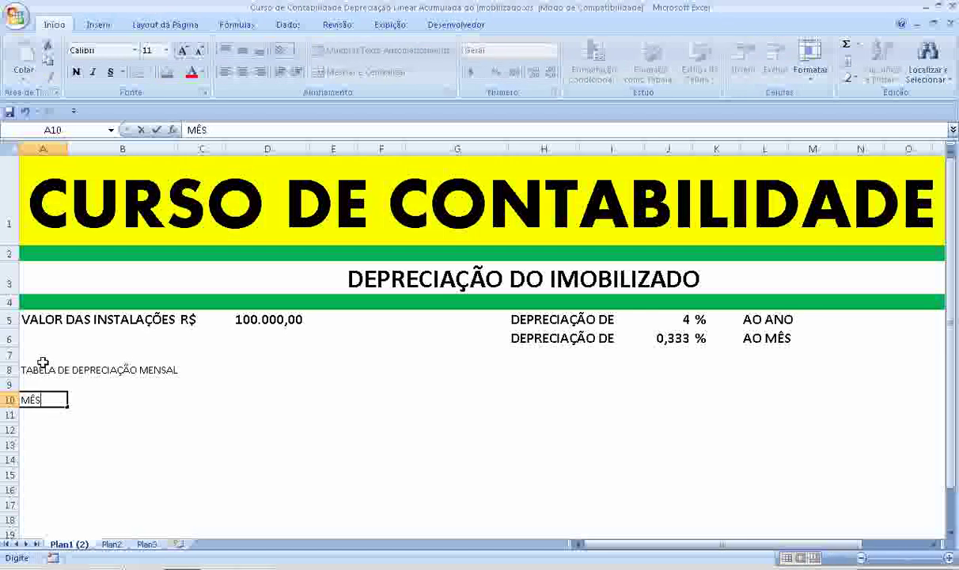
key(Return)
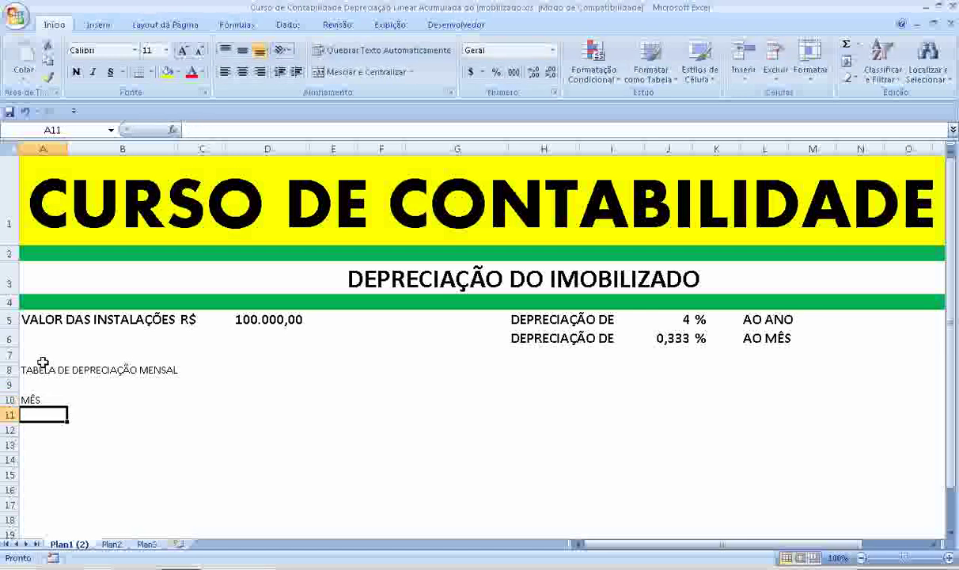
key(Up)
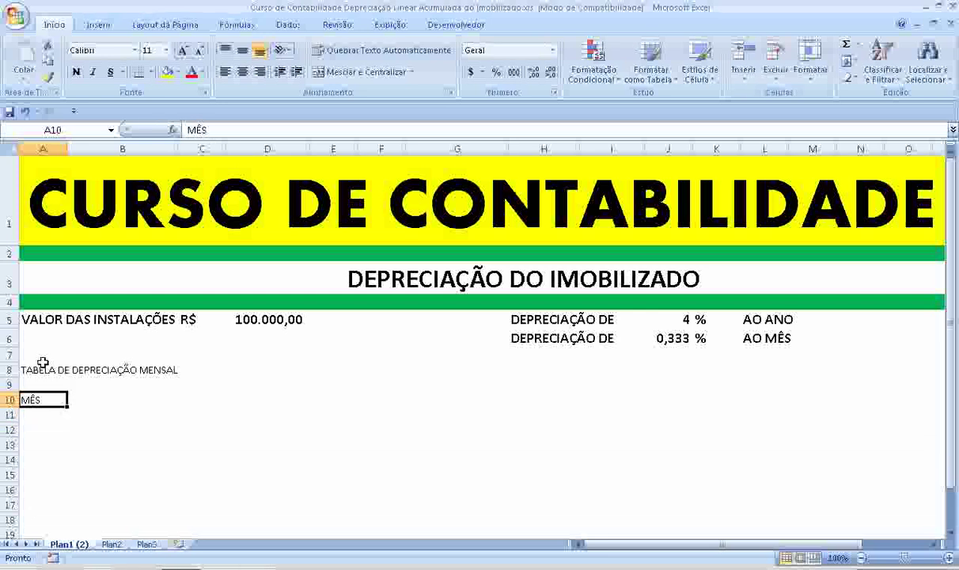
key(Down)
text(0)
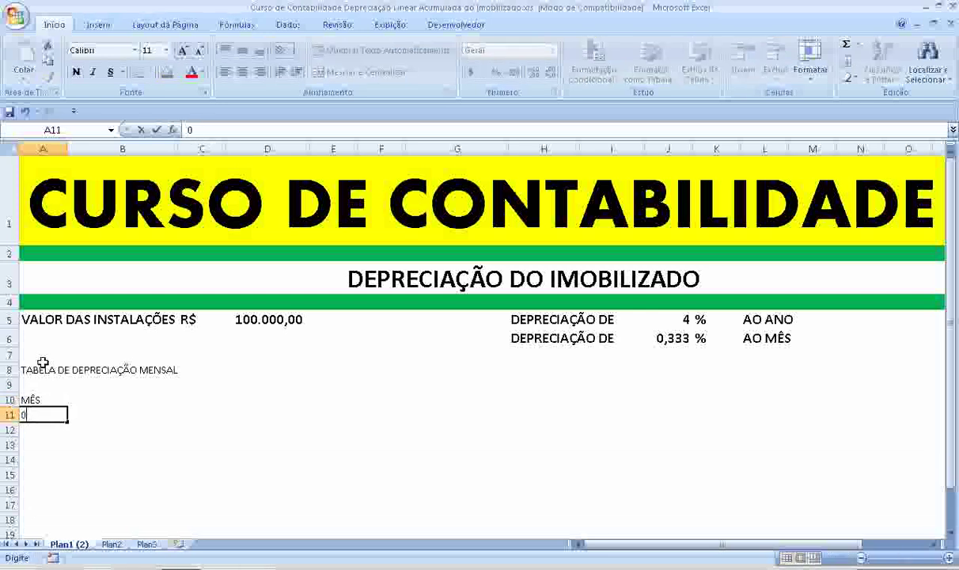
key(Tab)
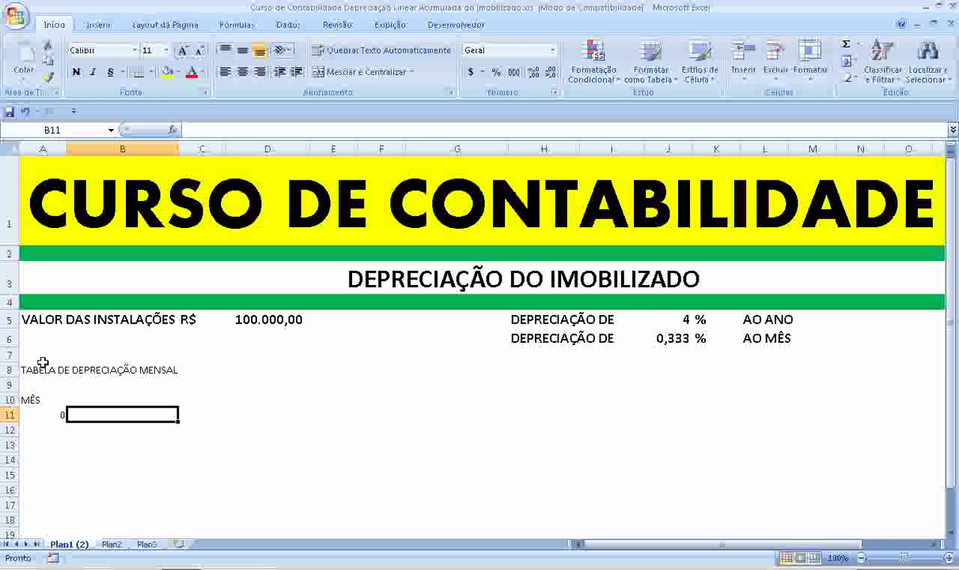
Add the SALDO INICIAL header in B10
key(Right)
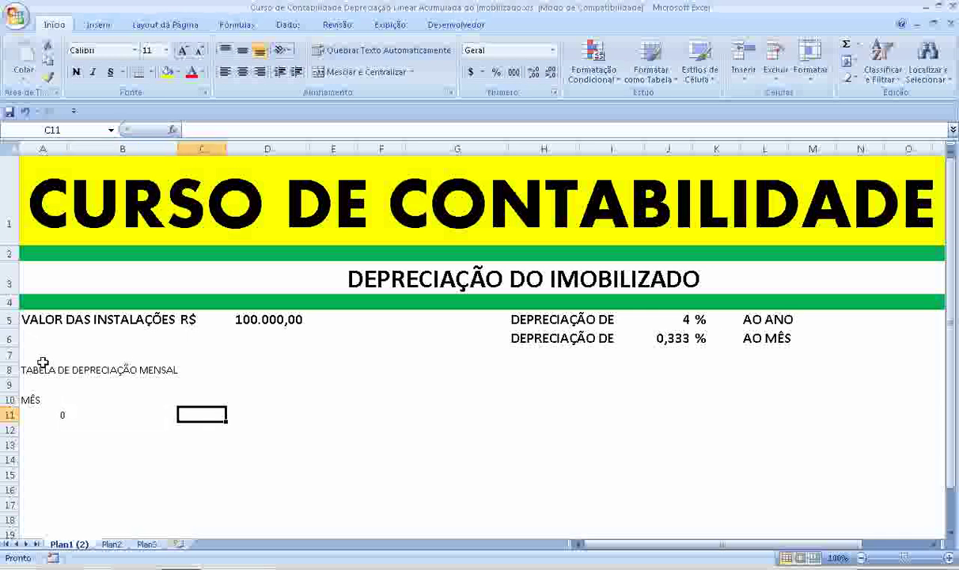
key(Left)
key(Up)
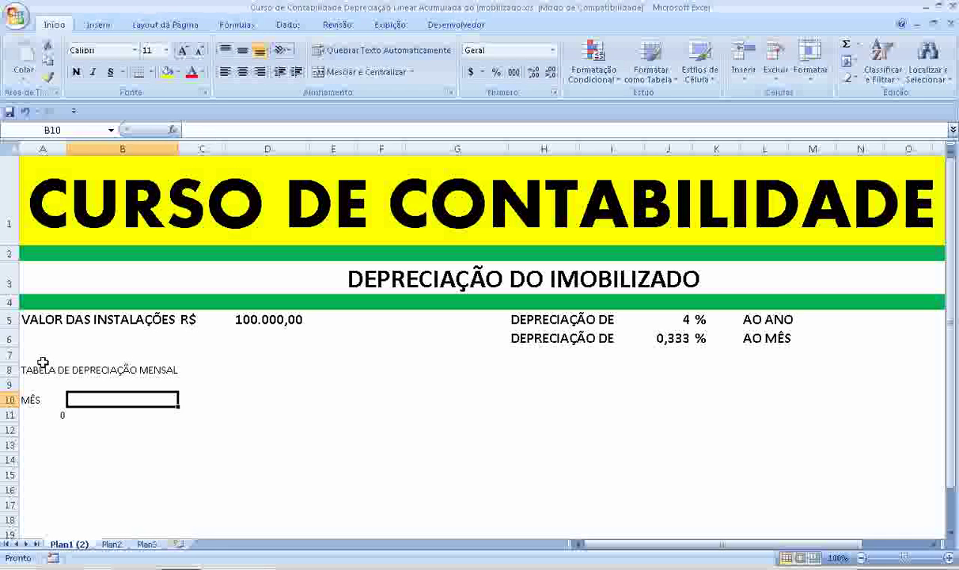
text(SALDO INI)
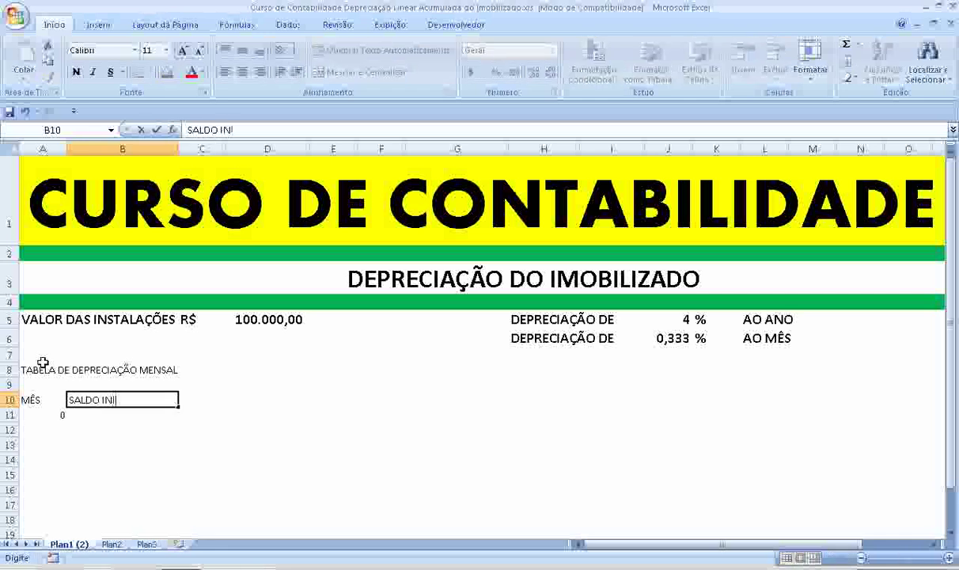
text(CAL)
key(BackSpace)
text(CIAL)
key(Return)
Add the DEPRECIAÇÃO MENSAL column header
key(Up)
key(Right)
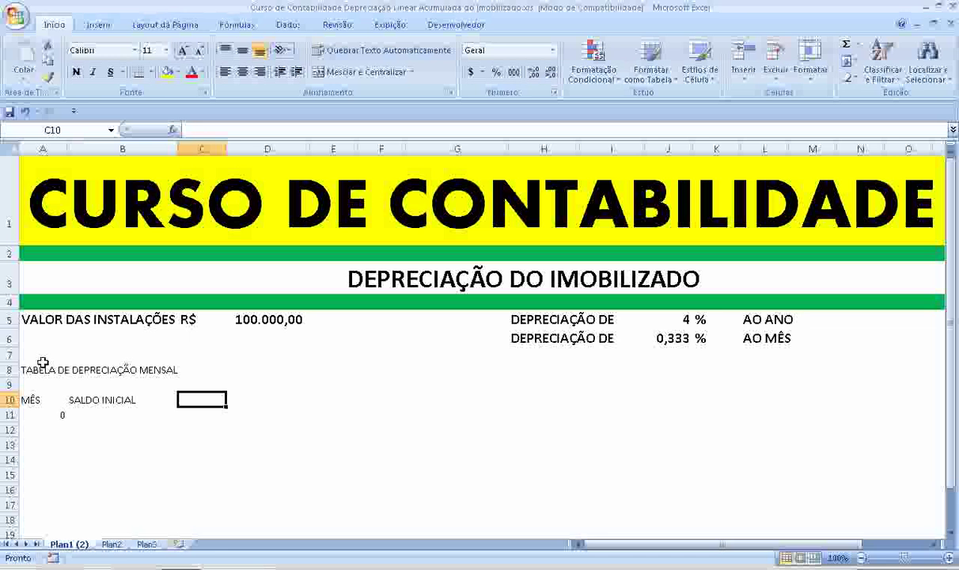
text(VAL)
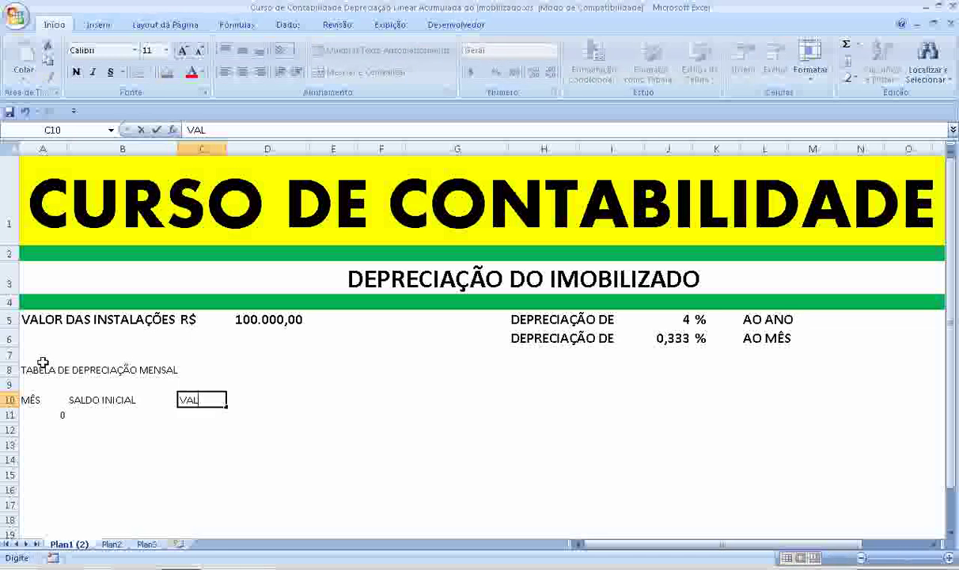
key(BackSpace)
key(BackSpace)
text(RECIA)
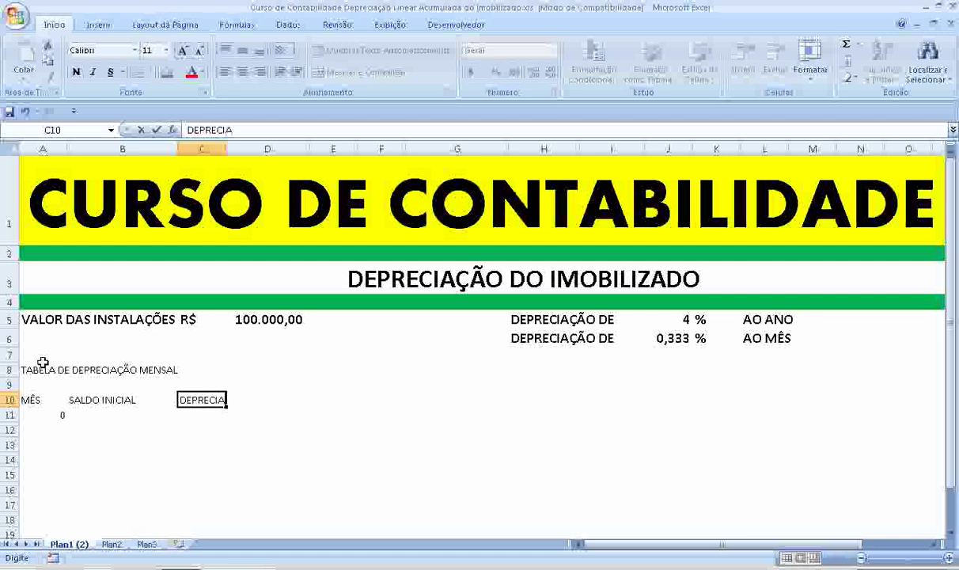
text(ÇÃO)
key(Return)
key(Up)
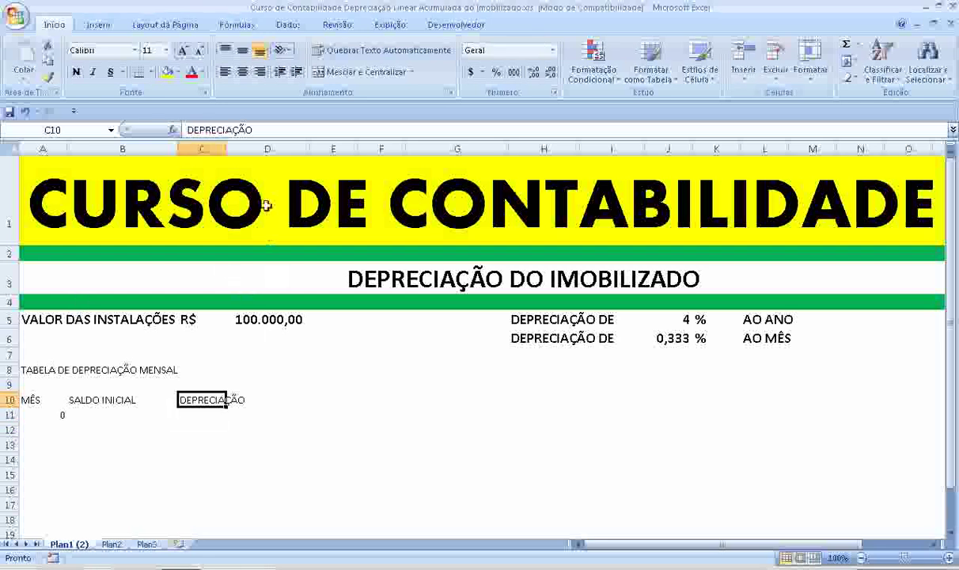
click(254, 129)
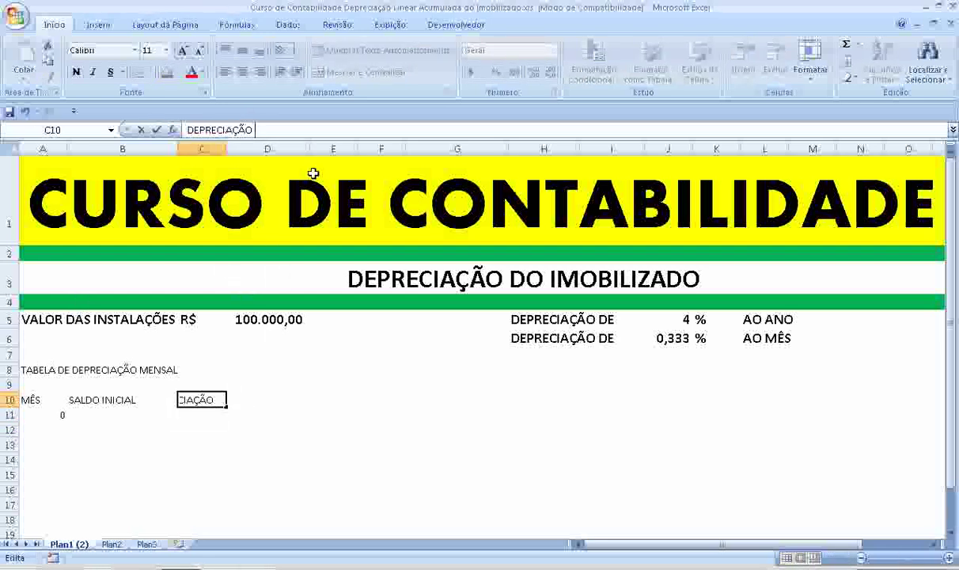
text(MENSAL)
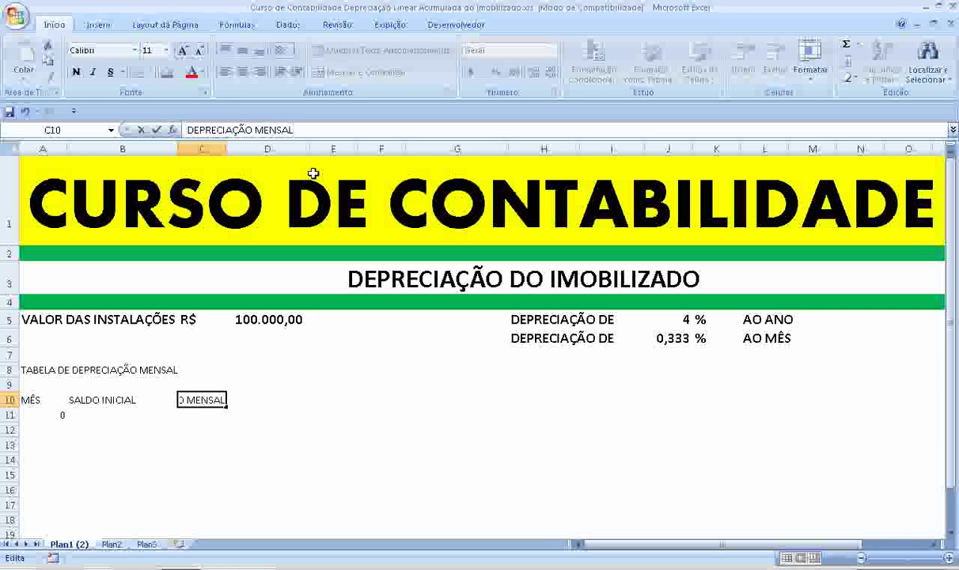
key(Return)
Add the DEPRECIAÇÃO ACUMULADA header and the SALDO FINAL header in H10
key(Up)
key(Right)
key(Right)
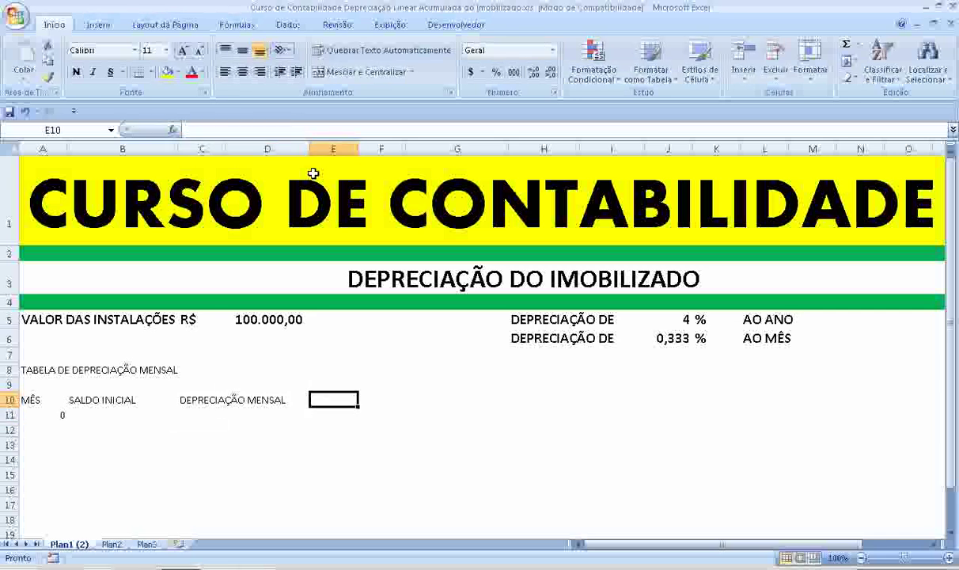
text(DEPRECI)
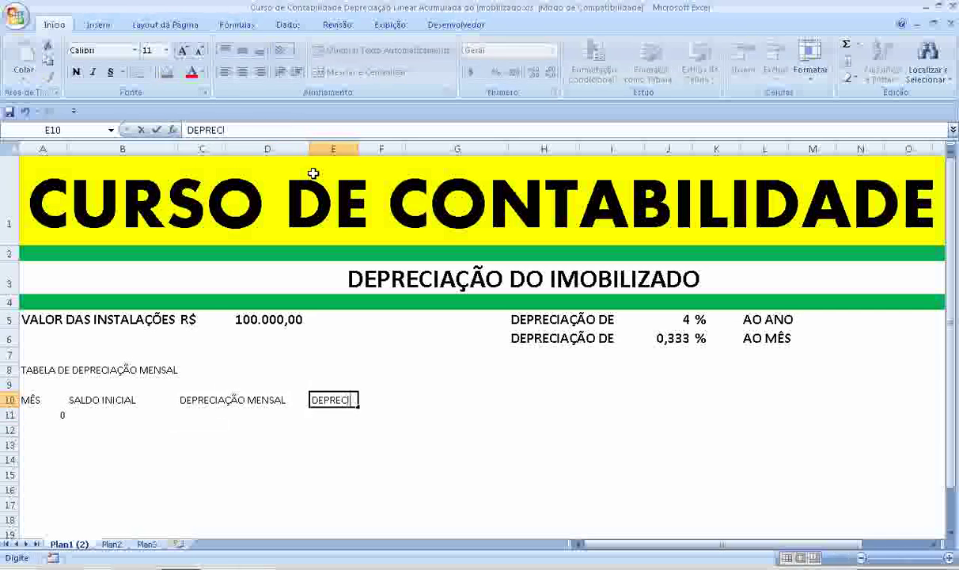
text(AÇÃO ACUM)
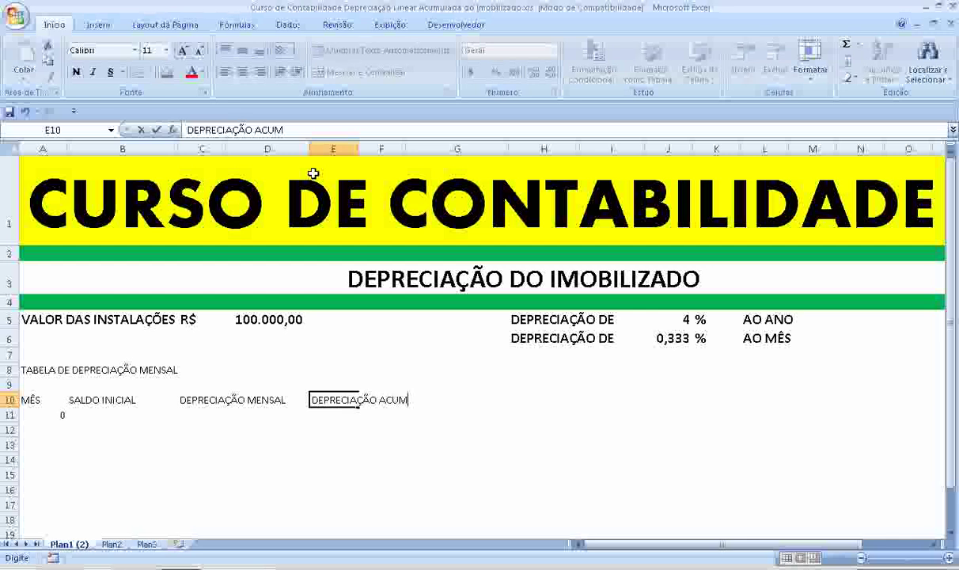
text(ULADA)
key(Return)
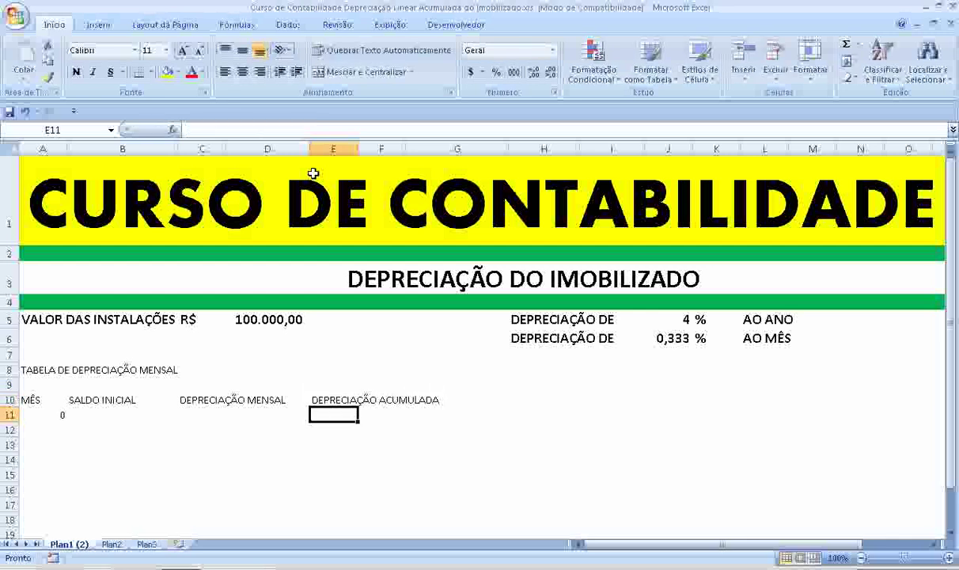
key(Up)
key(Right)
key(Right)
key(Right)
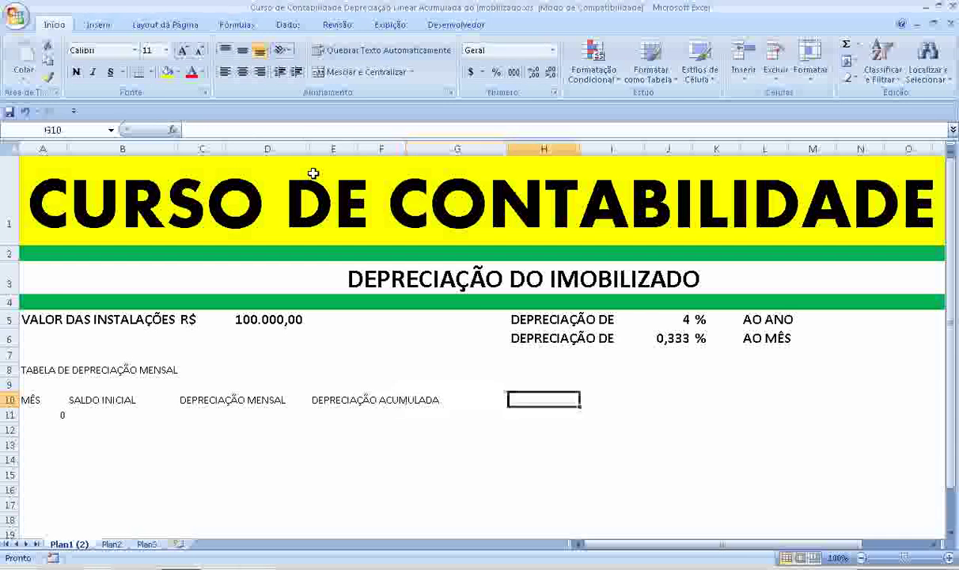
text(SALDO )
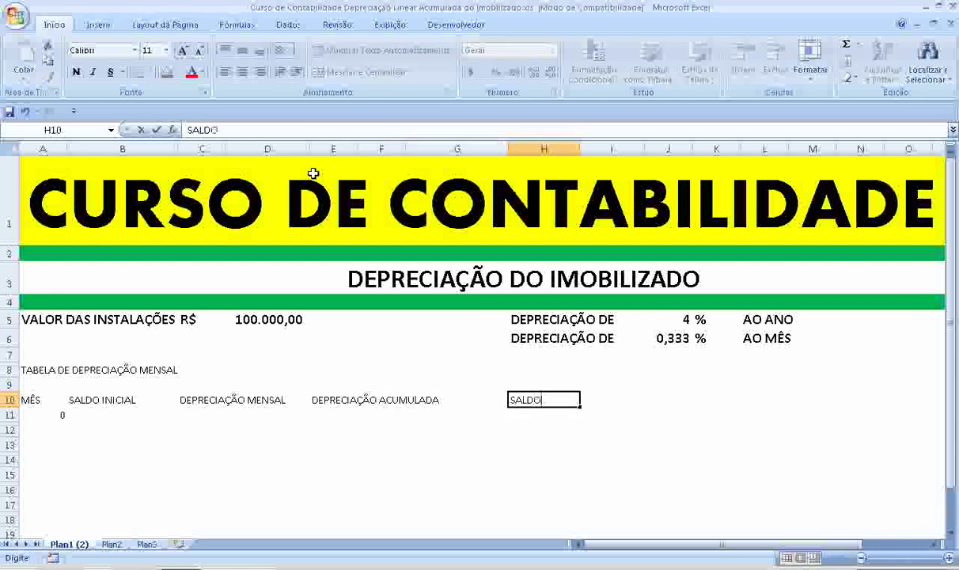
text(FINAL)
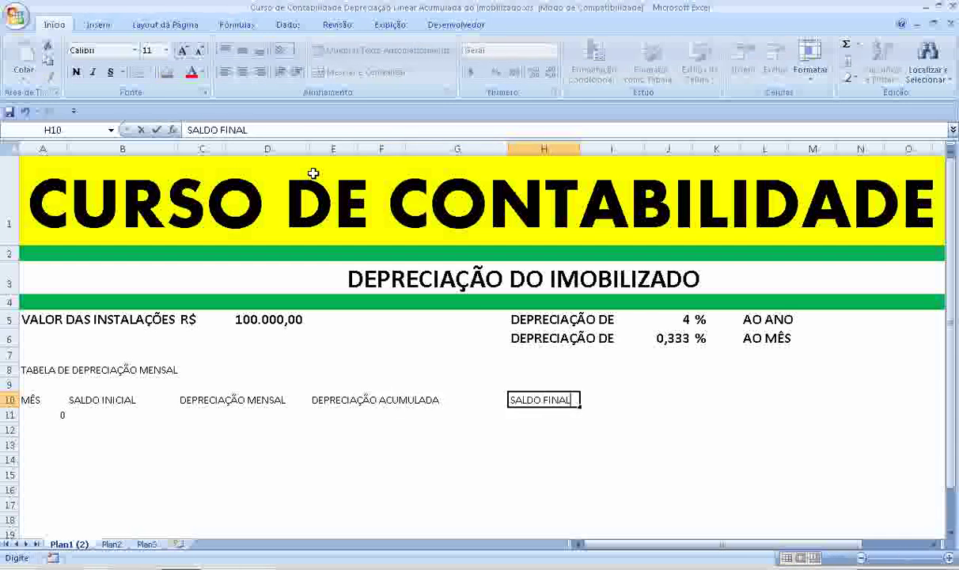
key(Return)
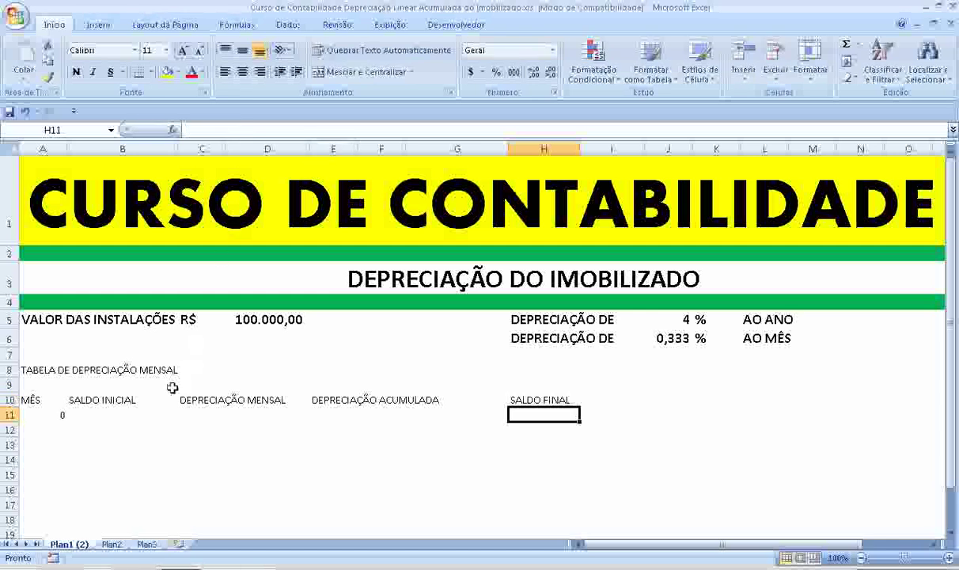
click(40, 366)
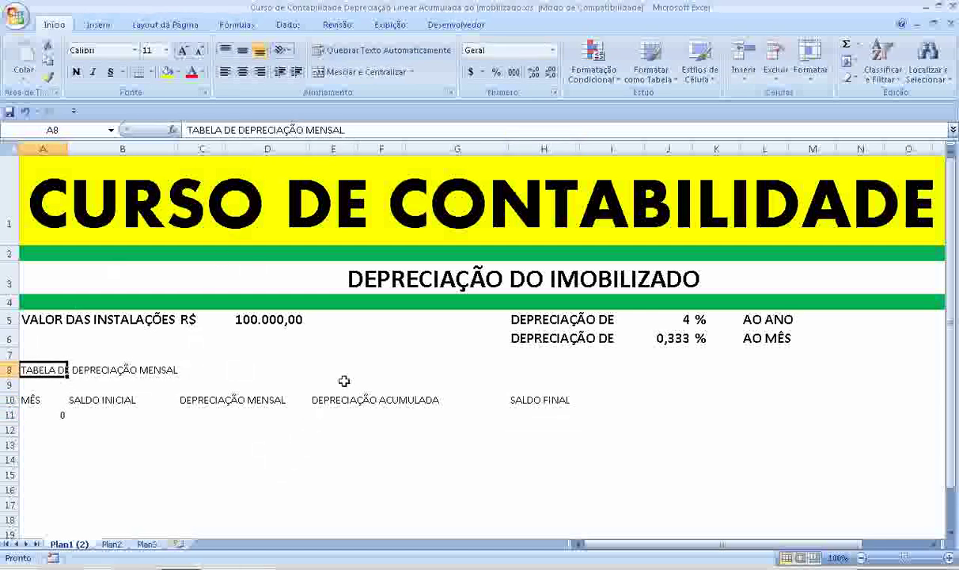
Type the currency note EM R$ in E8 beside the table title
click(349, 372)
text(EM R4)
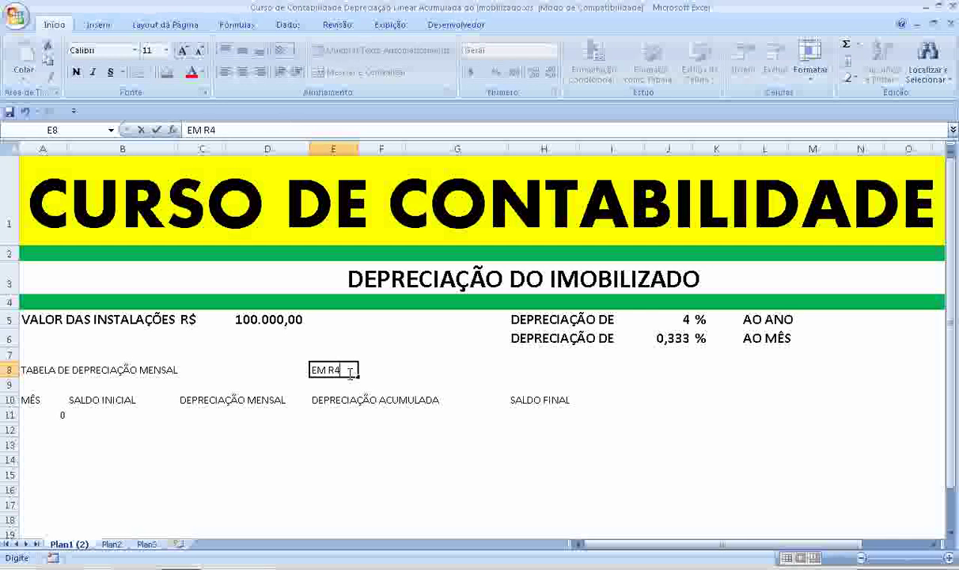
key(BackSpace)
text(%)
key(BackSpace)
key(Return)
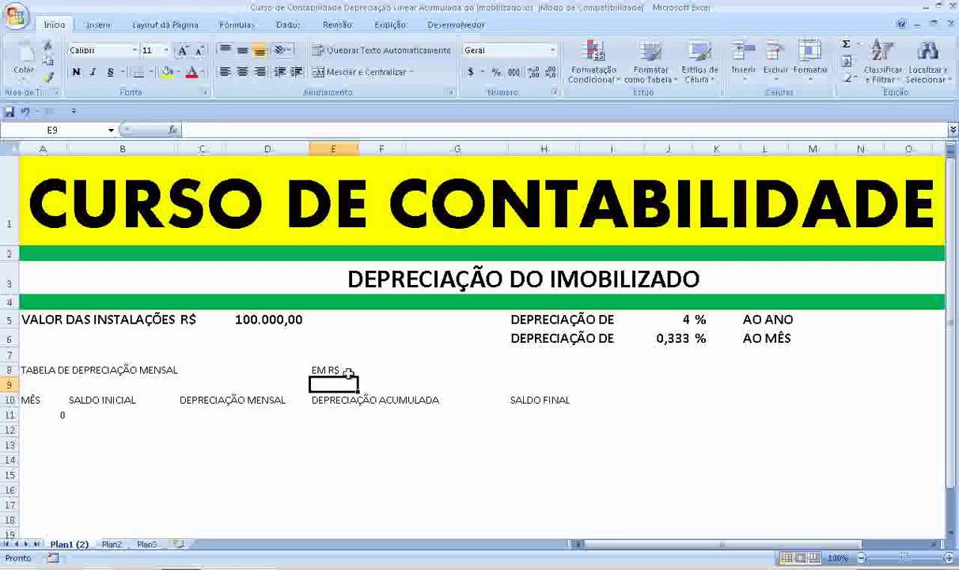
Enter 0 in B11, D11 and F11, and set H11 to =D5 (100.000,00)
click(116, 415)
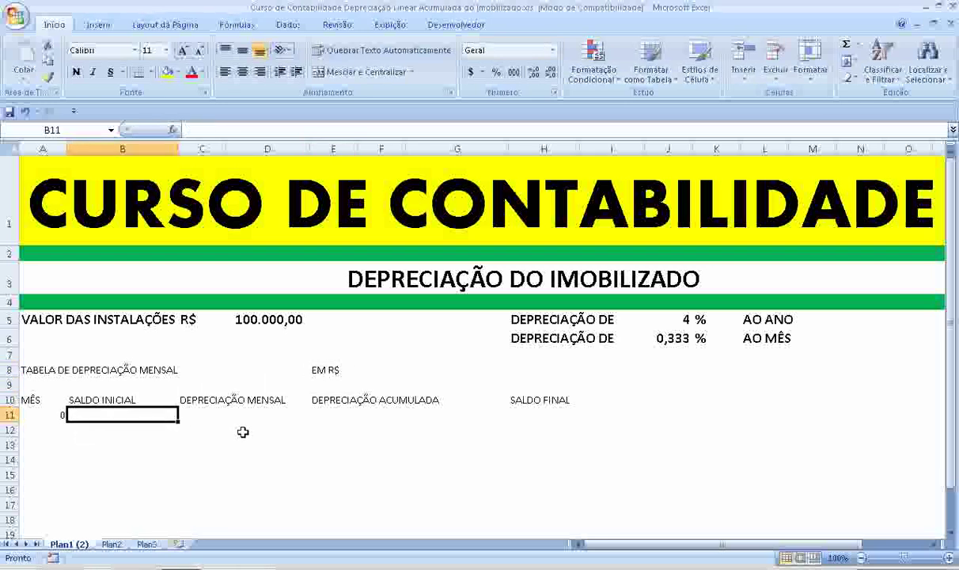
text(0)
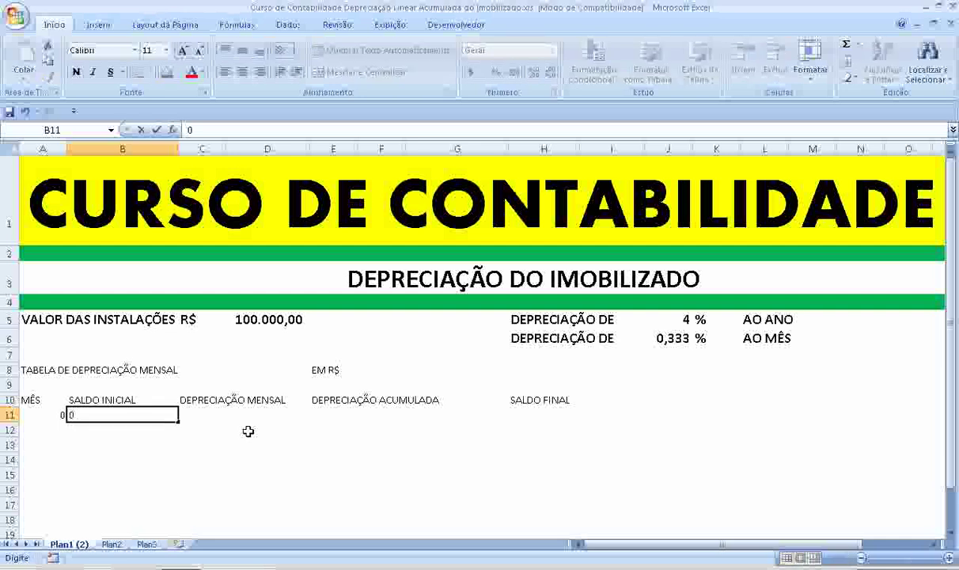
key(Tab)
key(Tab)
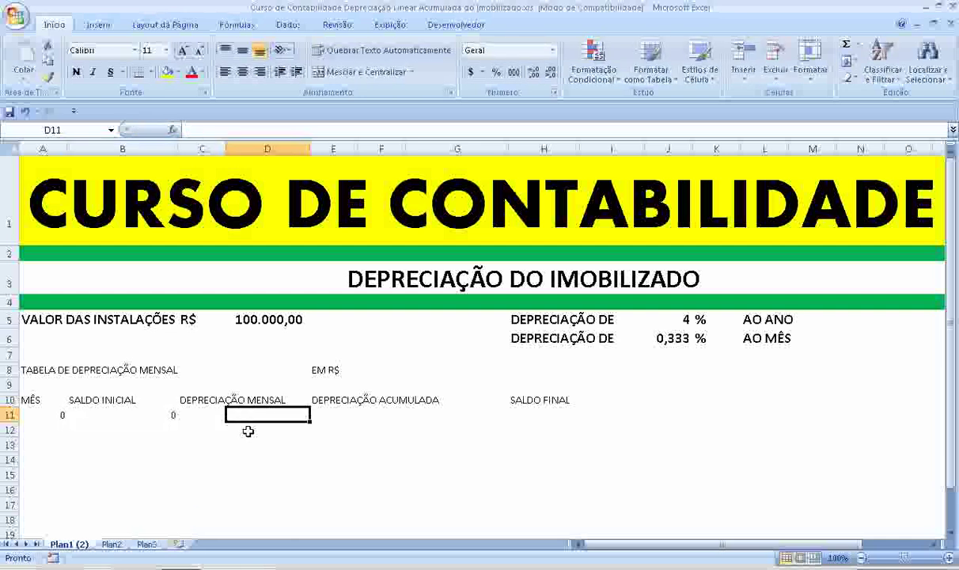
text(0)
key(Tab)
key(Tab)
text(0)
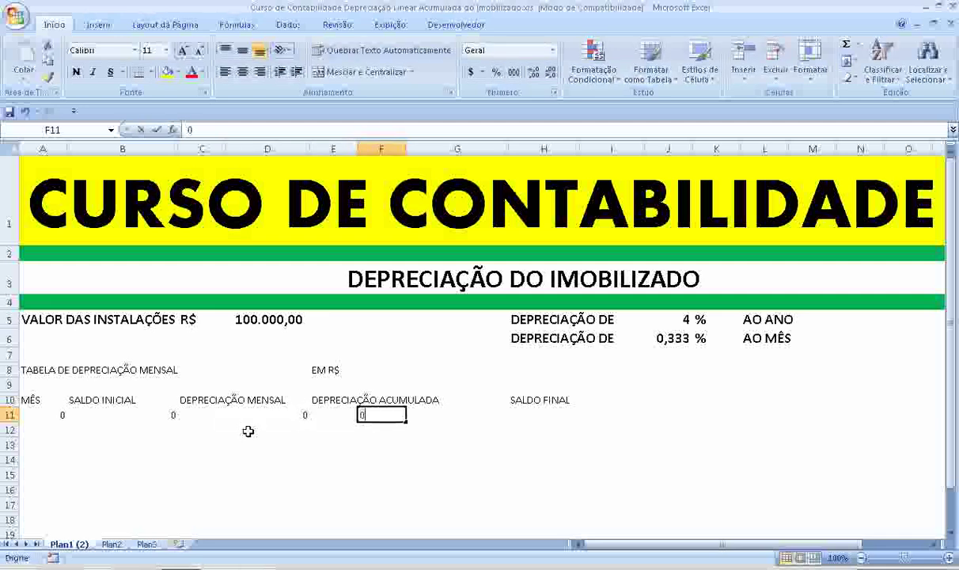
key(Tab)
key(Tab)
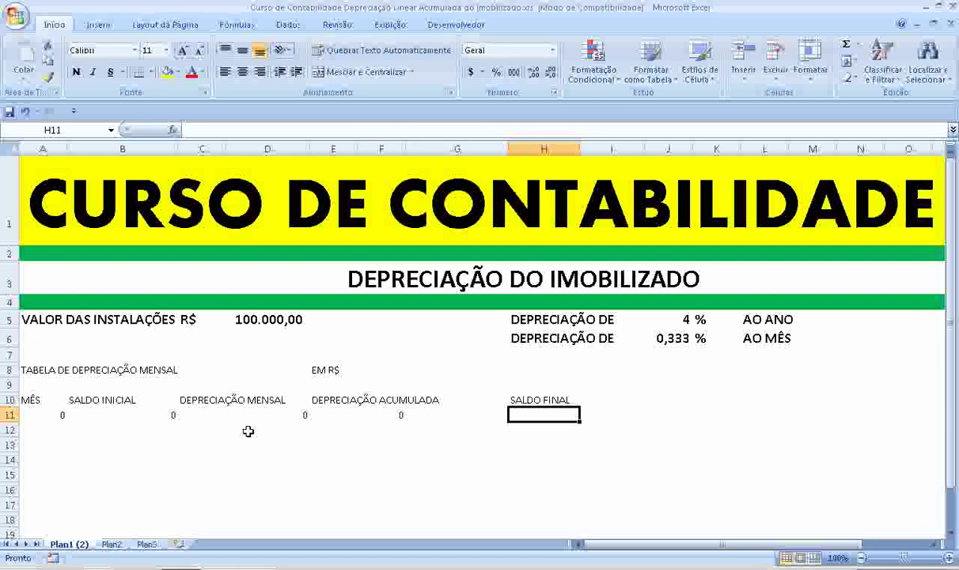
text(=)
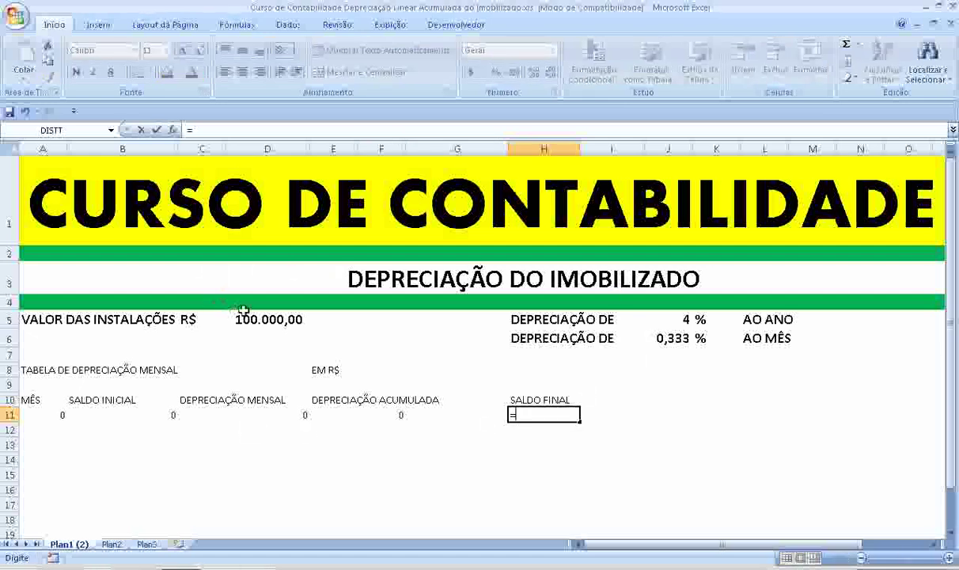
click(250, 319)
key(Return)
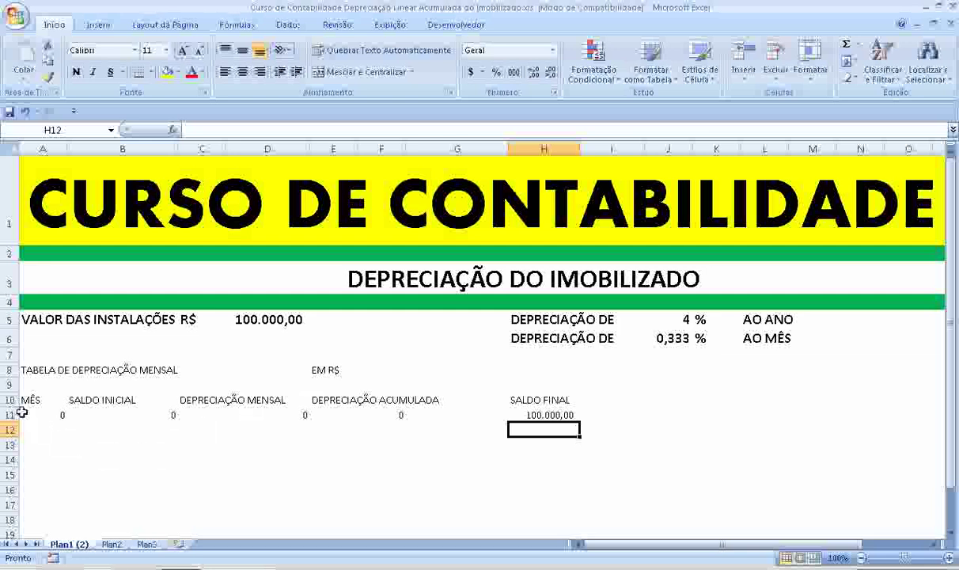
Enlarge the text of all table rows from row 9 down to size 16
click(7, 385)
drag(7, 385, 11, 519)
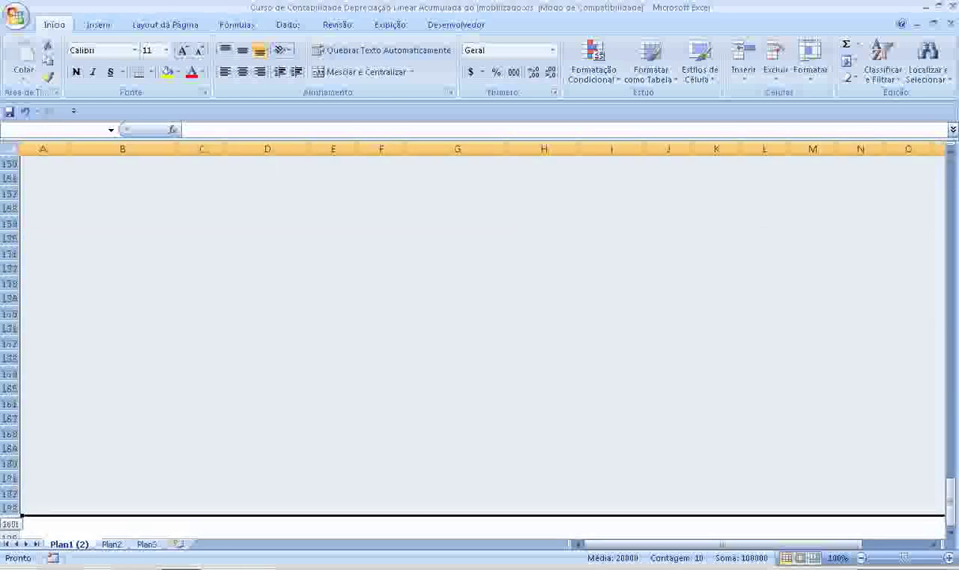
click(182, 51)
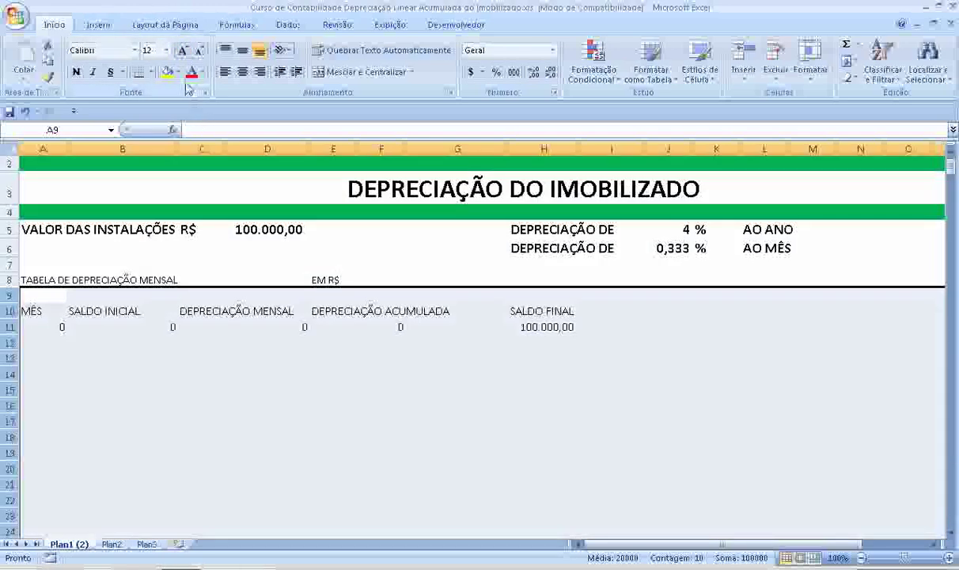
click(183, 50)
click(182, 51)
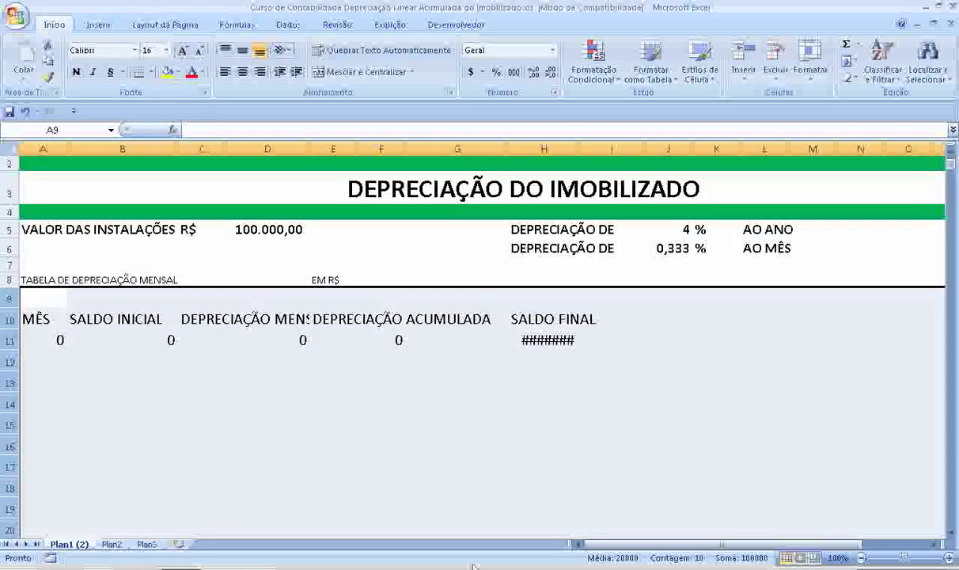
click(269, 362)
Widen columns D and H so DEPRECIAÇÃO MENSAL and 100.000,00 fit
drag(311, 149, 329, 149)
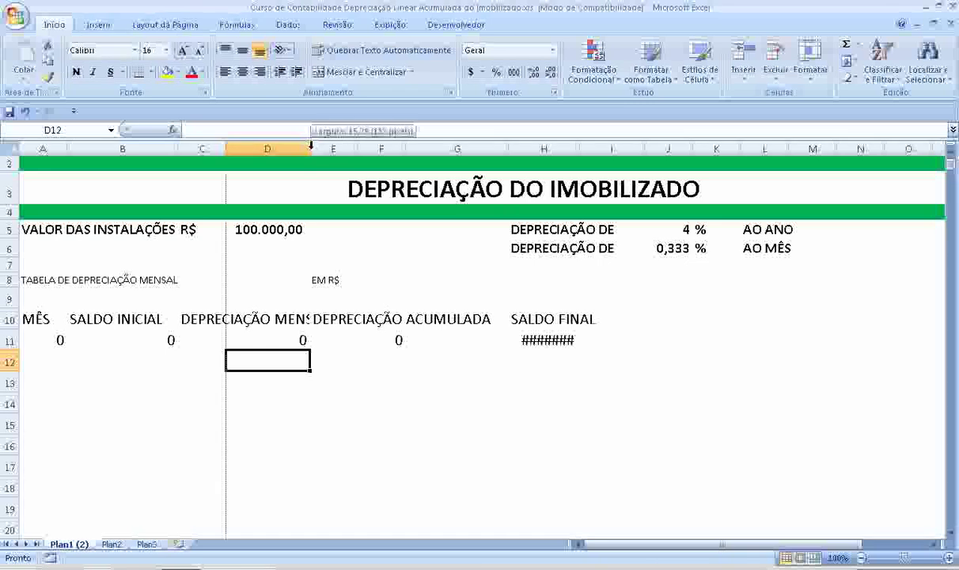
drag(599, 149, 629, 149)
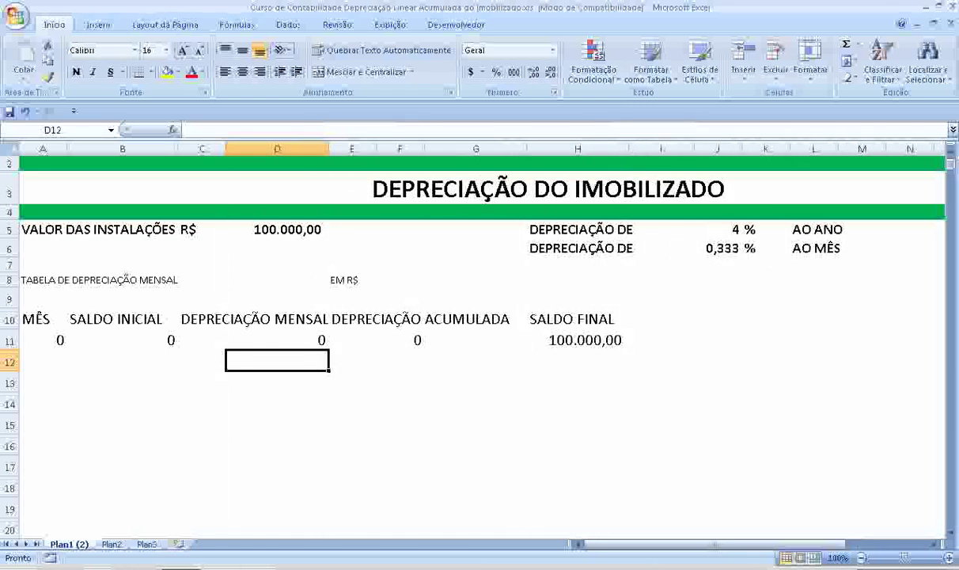
click(48, 346)
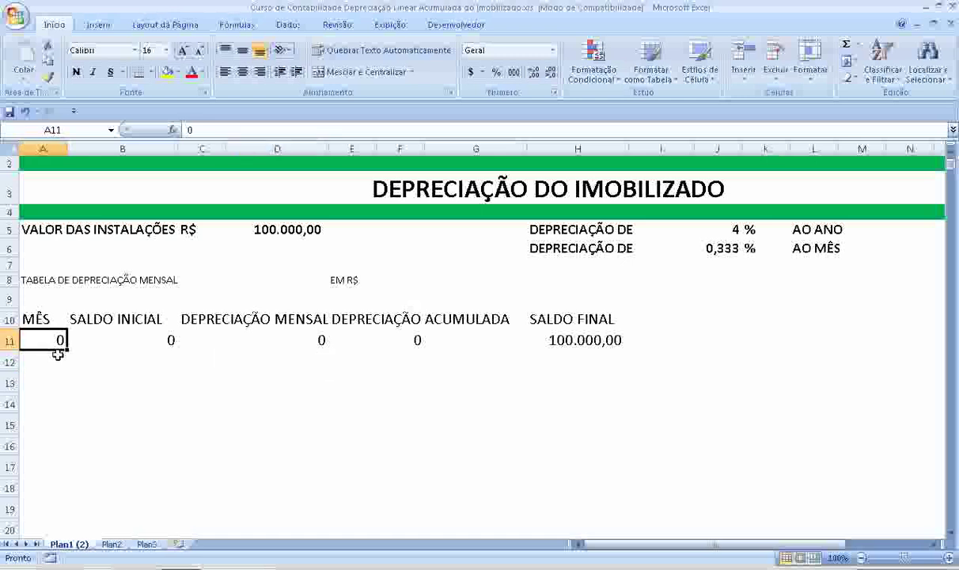
Enter month 1 in A12 and set B12 to =H11, carrying over 100.000,00
click(57, 355)
text(1)
key(Return)
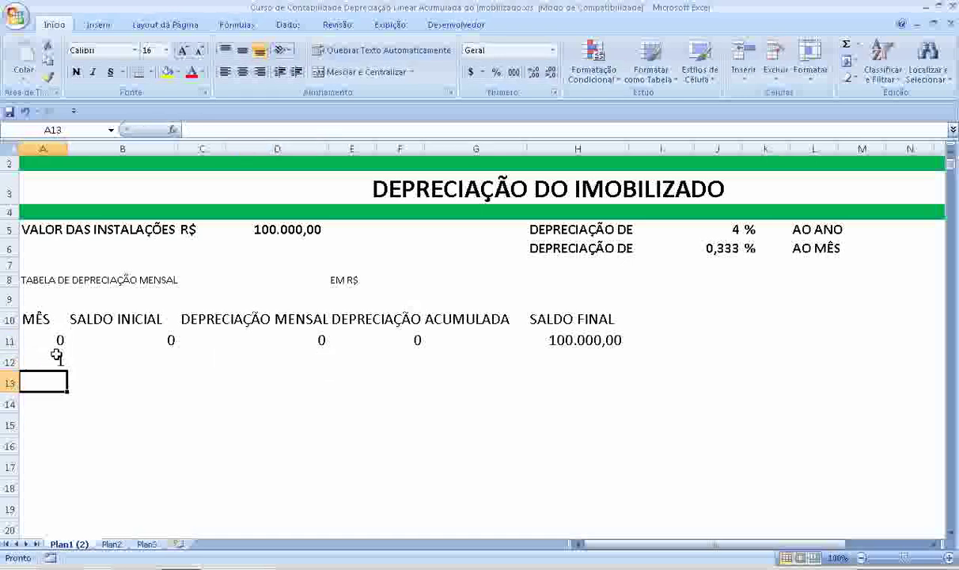
click(128, 357)
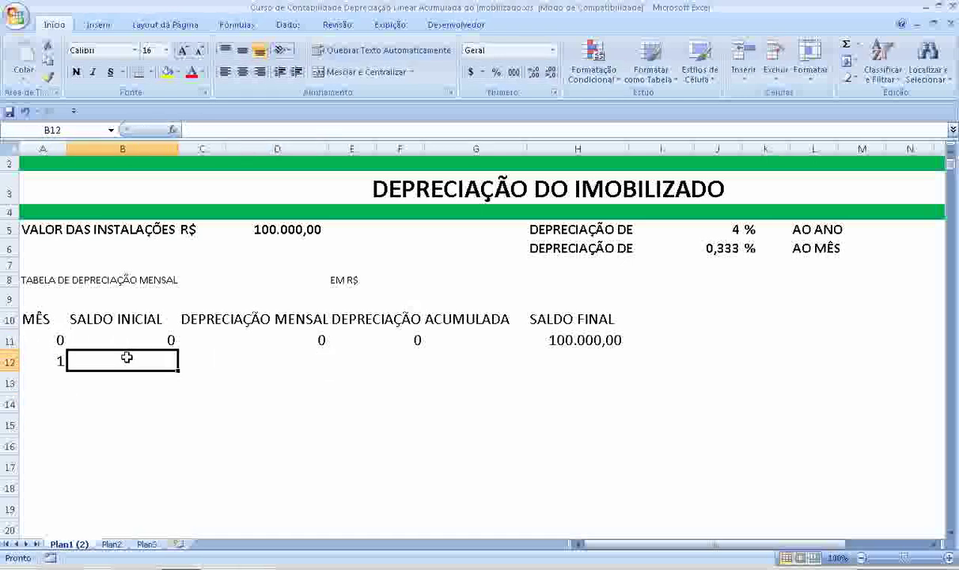
text(=)
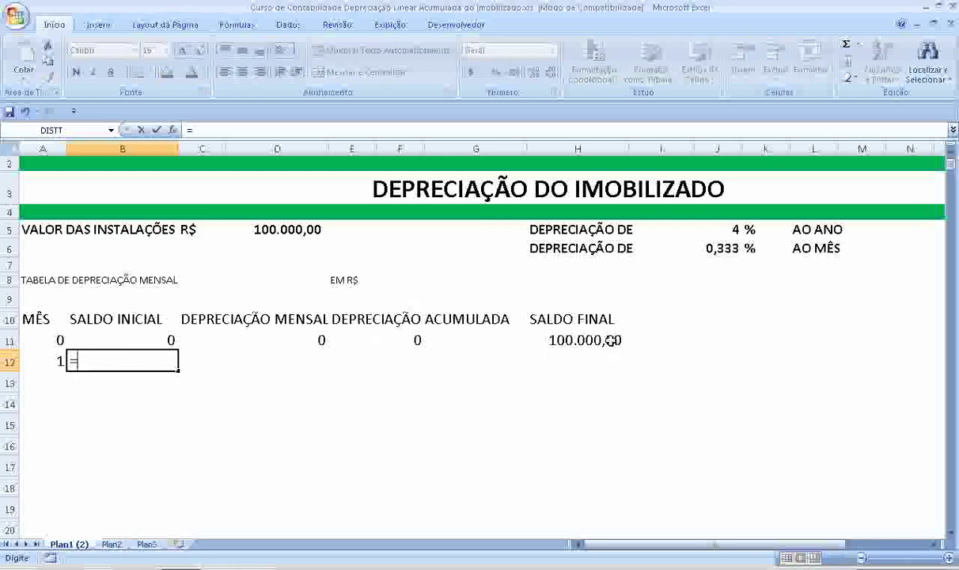
click(614, 341)
key(Return)
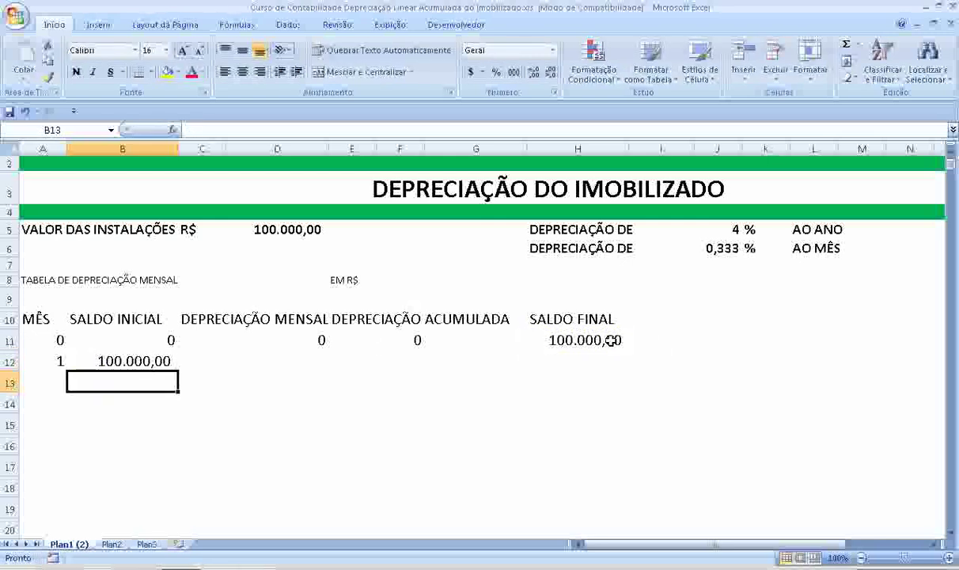
key(Up)
key(Right)
key(Right)
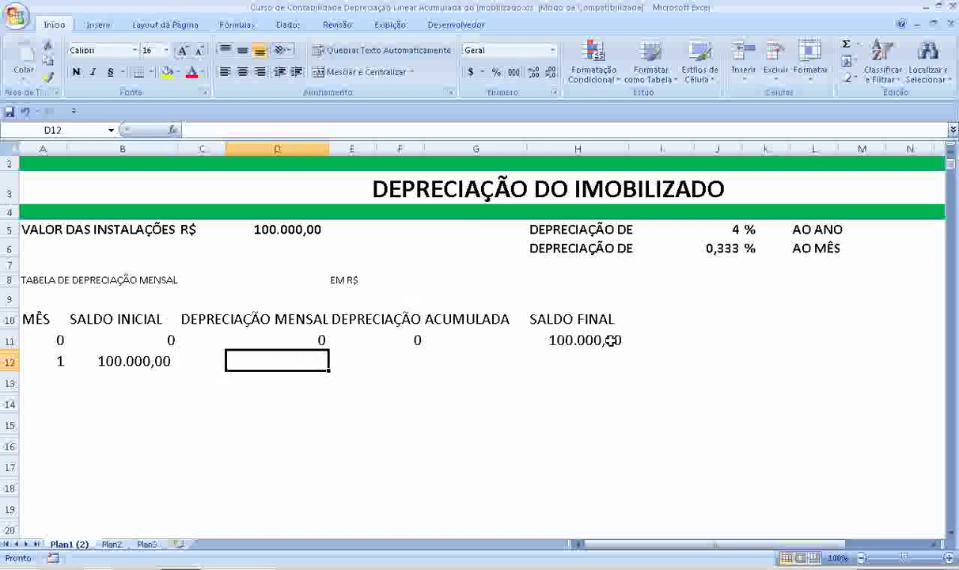
text(=)
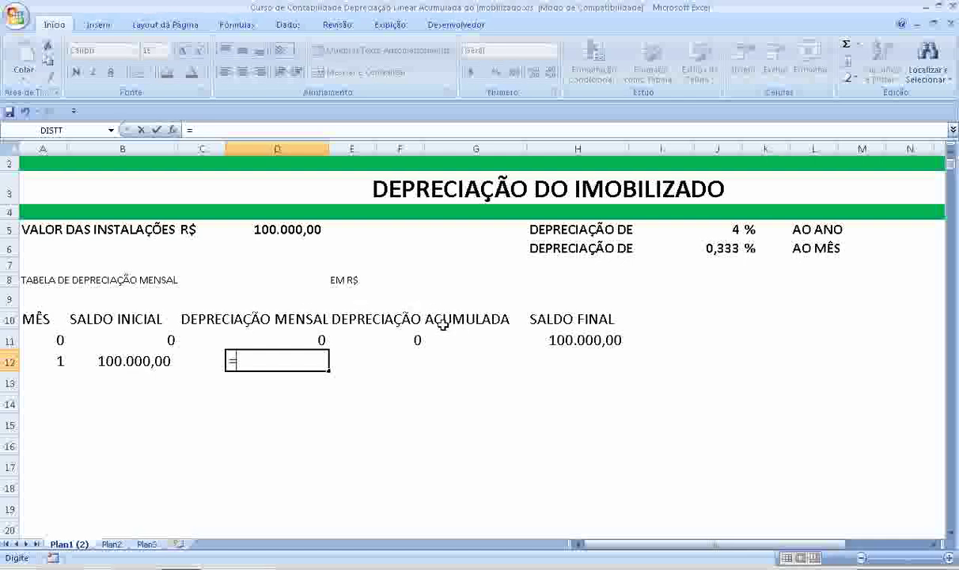
Build the formula =B12*J6/100 in D12, giving monthly depreciation of 333,33
click(163, 361)
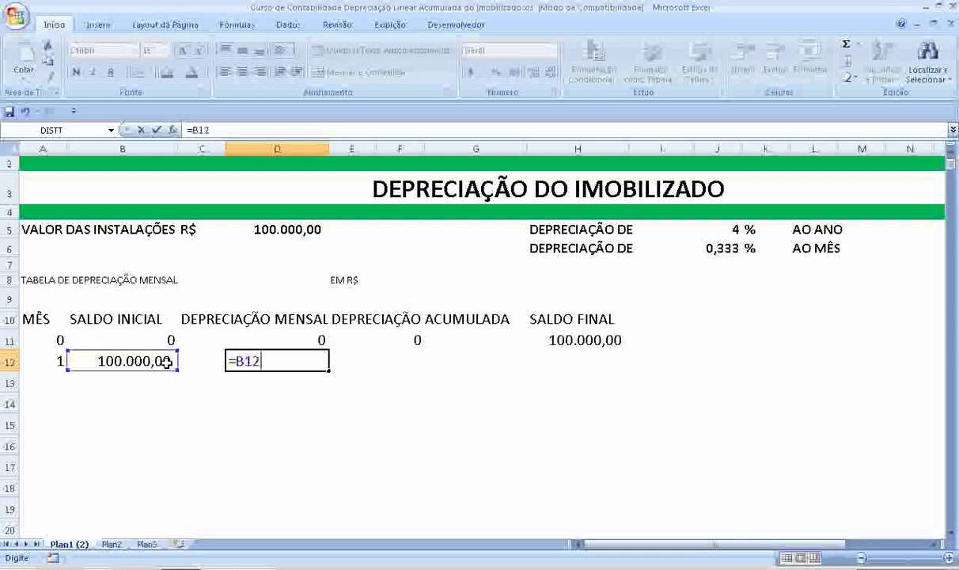
text(*)
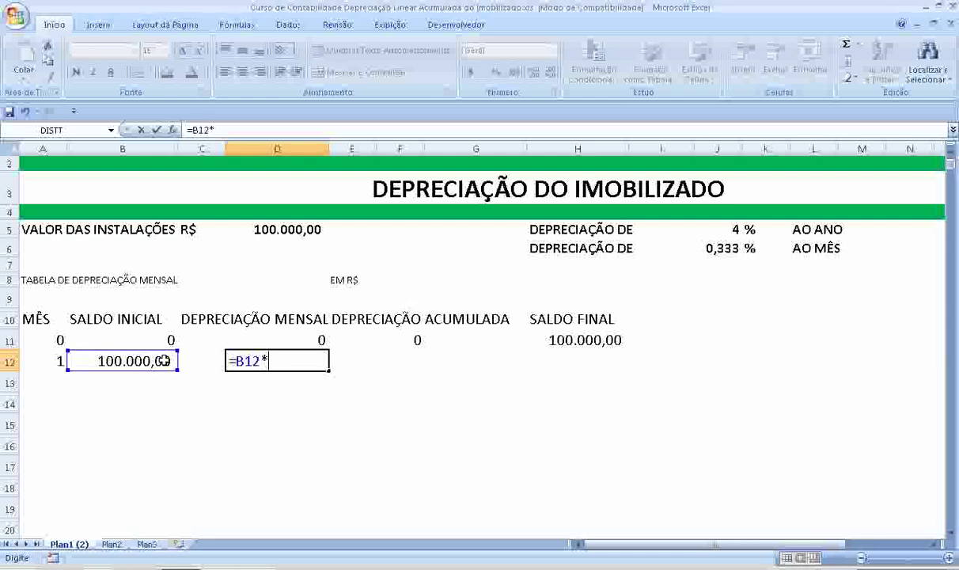
click(715, 248)
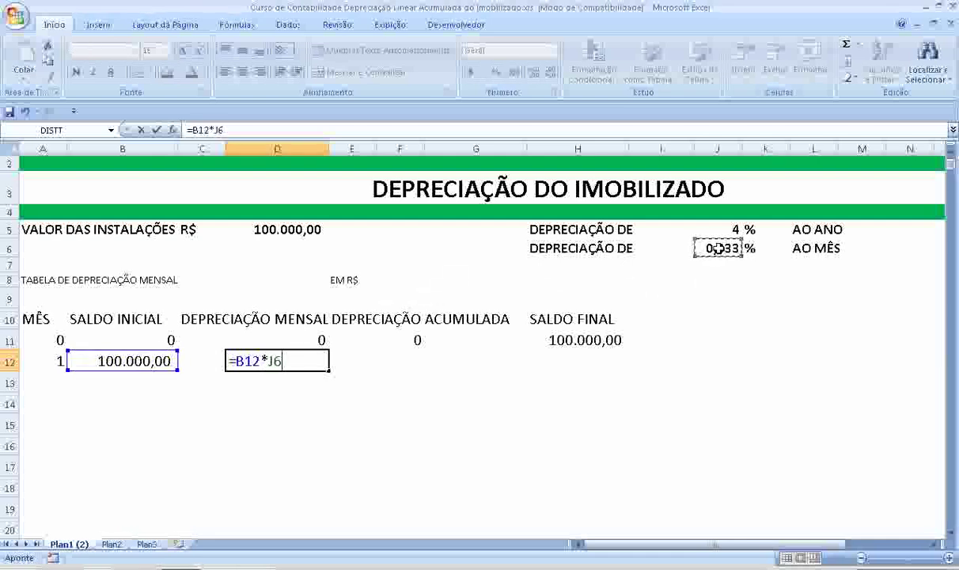
key(Return)
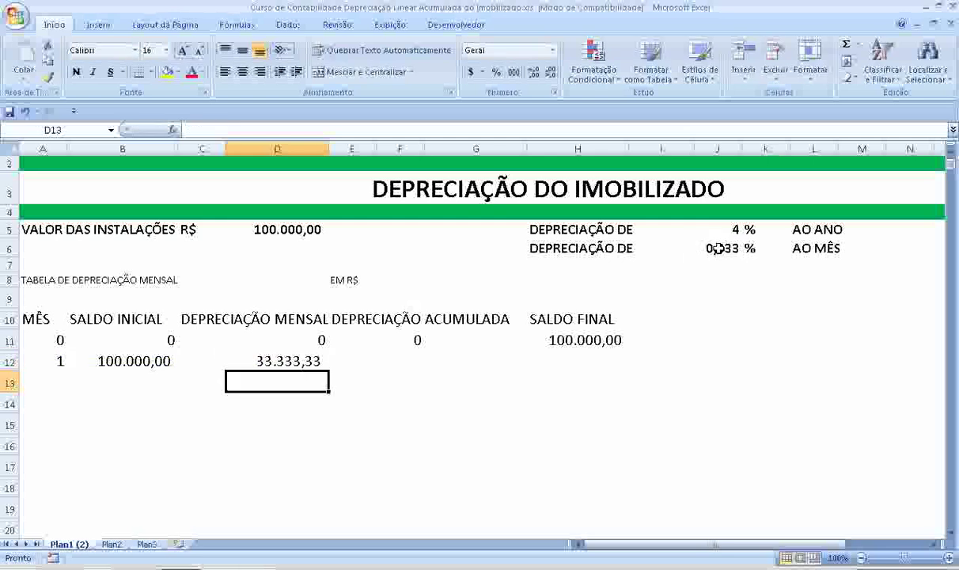
key(Up)
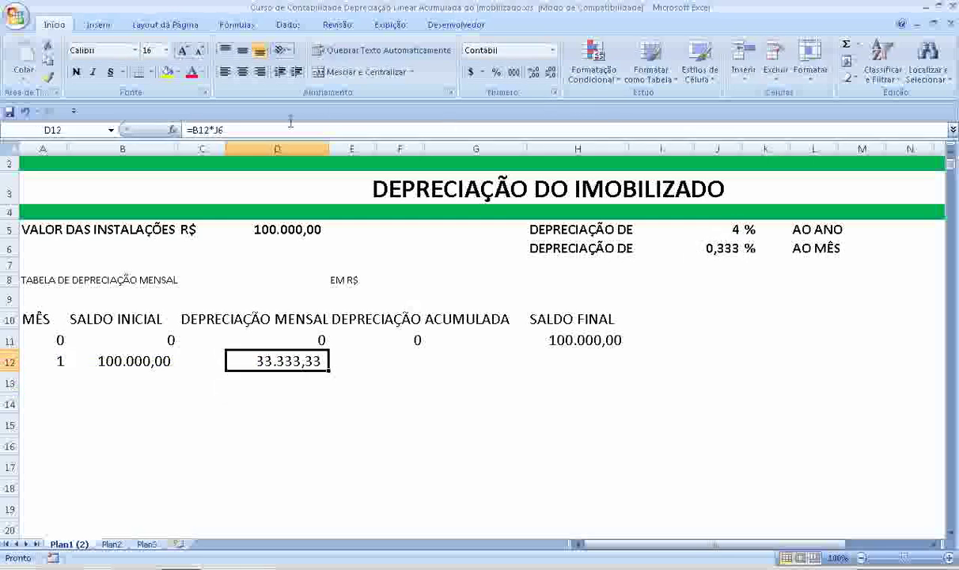
click(258, 132)
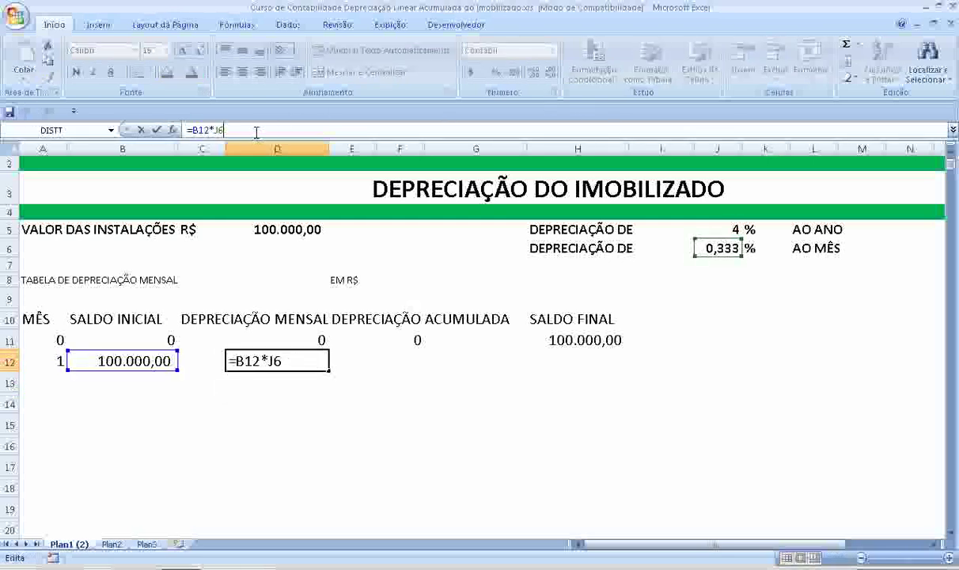
text(/)
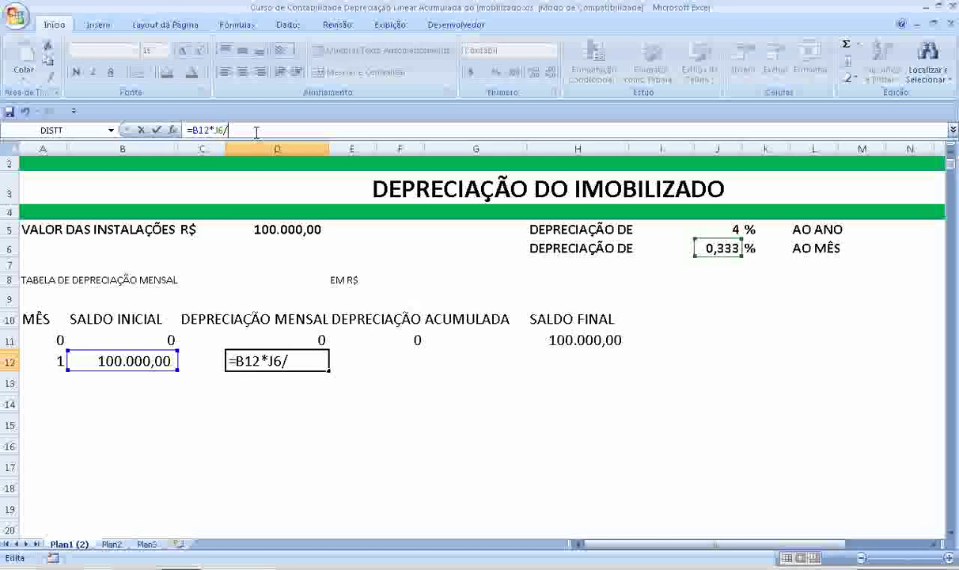
text(100)
key(Return)
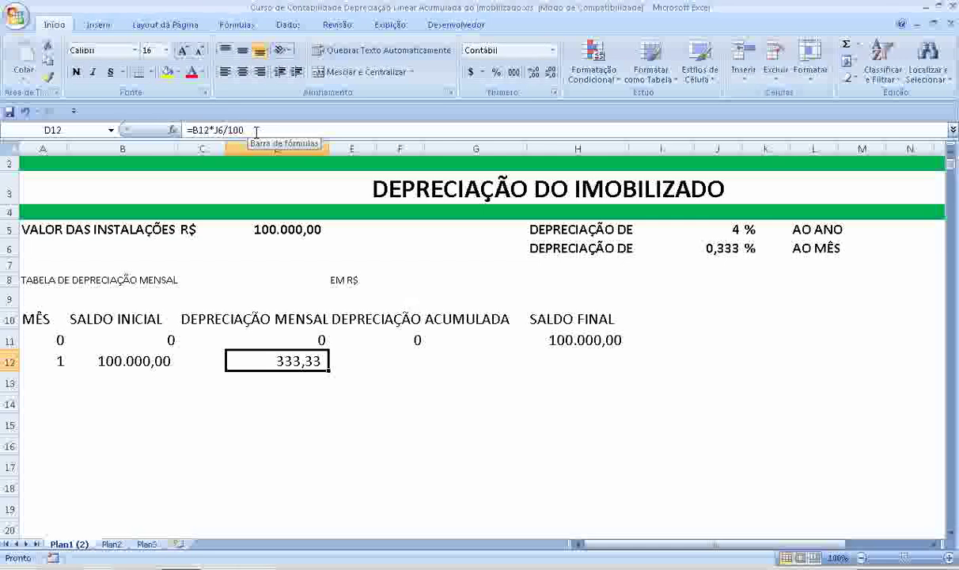
click(734, 248)
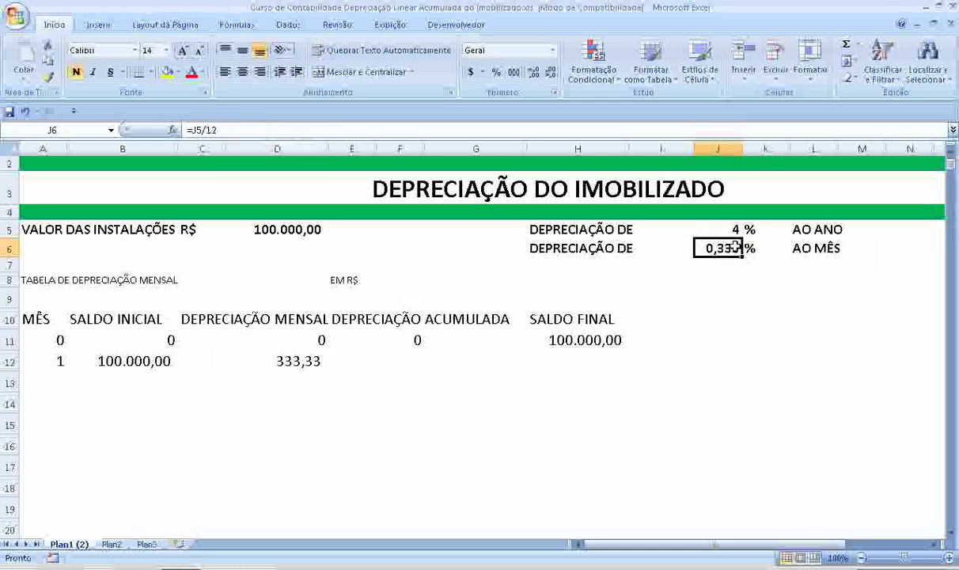
click(307, 361)
Set F12's accumulated depreciation to =D12, showing 333,33
click(414, 368)
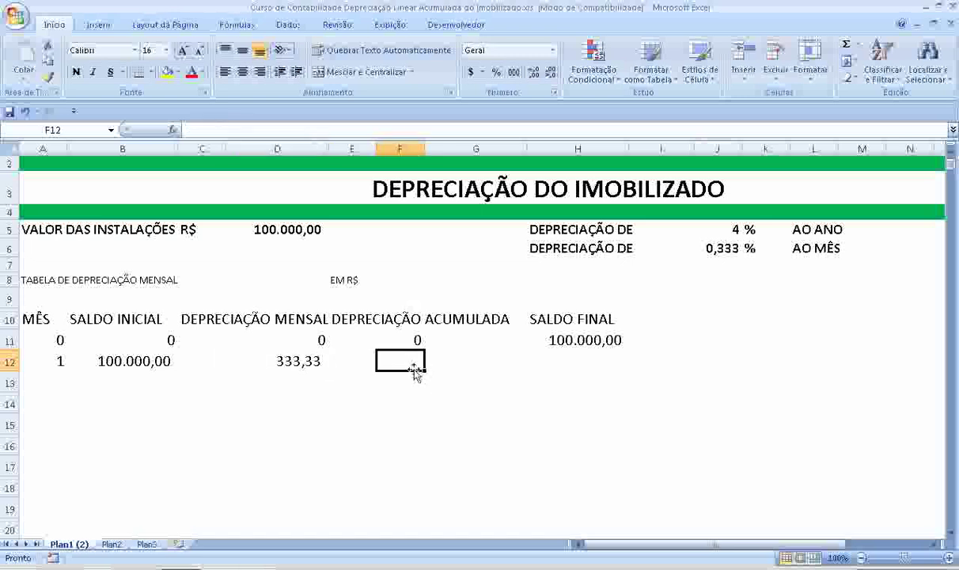
text(=)
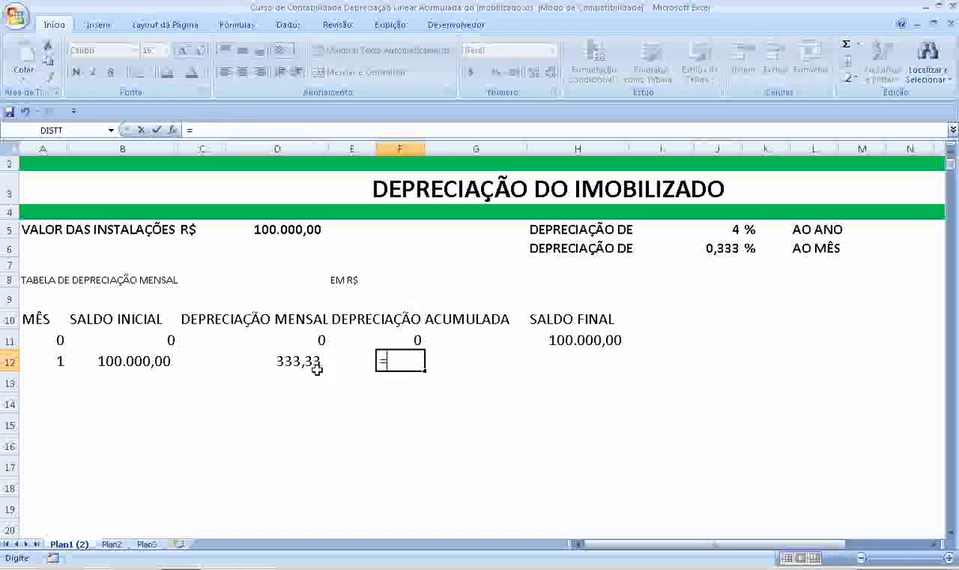
click(315, 366)
key(Return)
Enter =H11-F12 in H12 for a month-1 final balance of 99.666,67
key(Up)
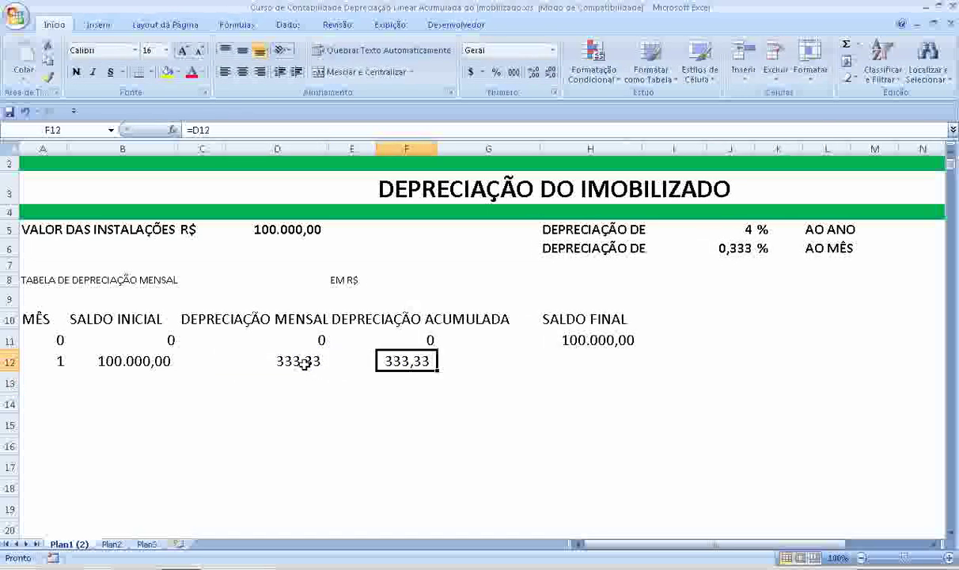
key(Right)
key(Right)
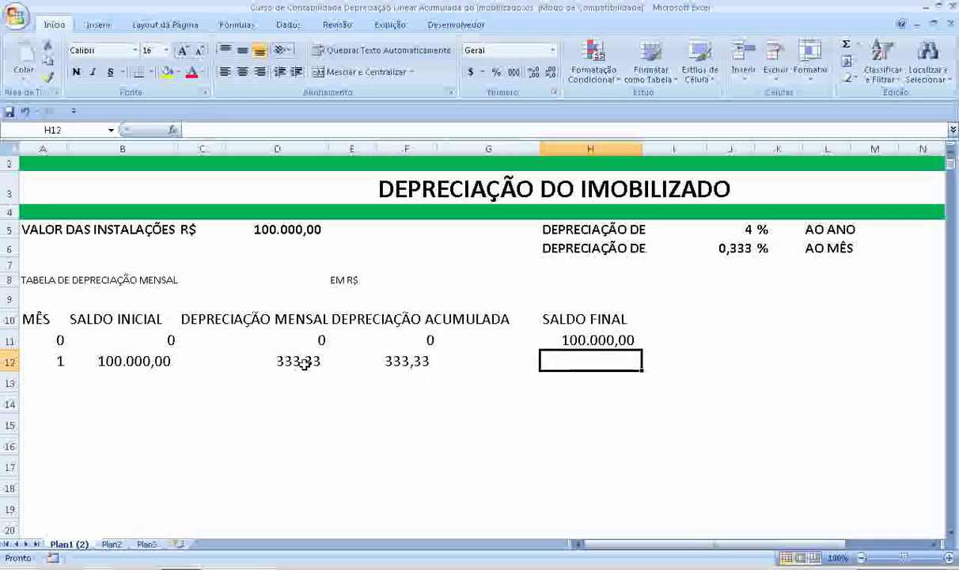
text(=)
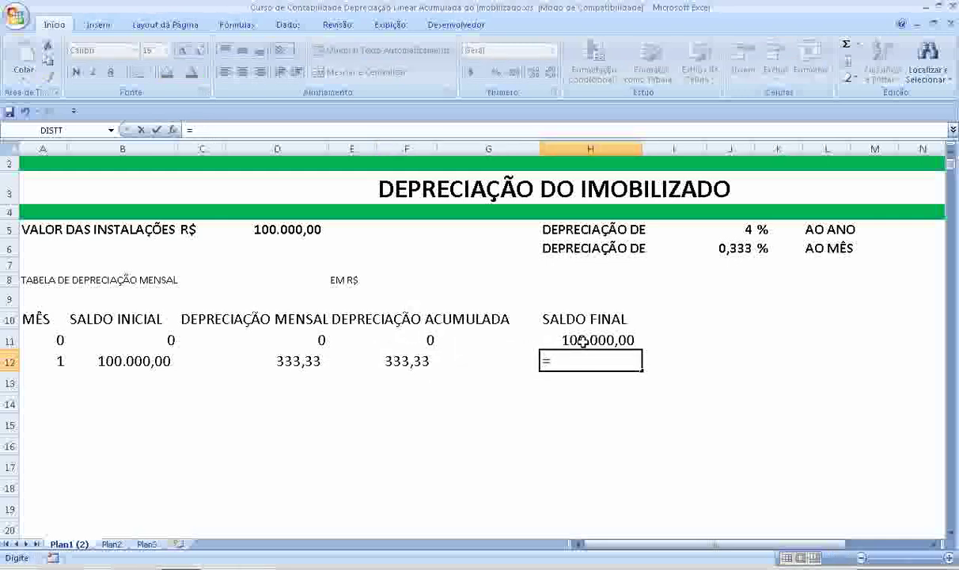
click(576, 339)
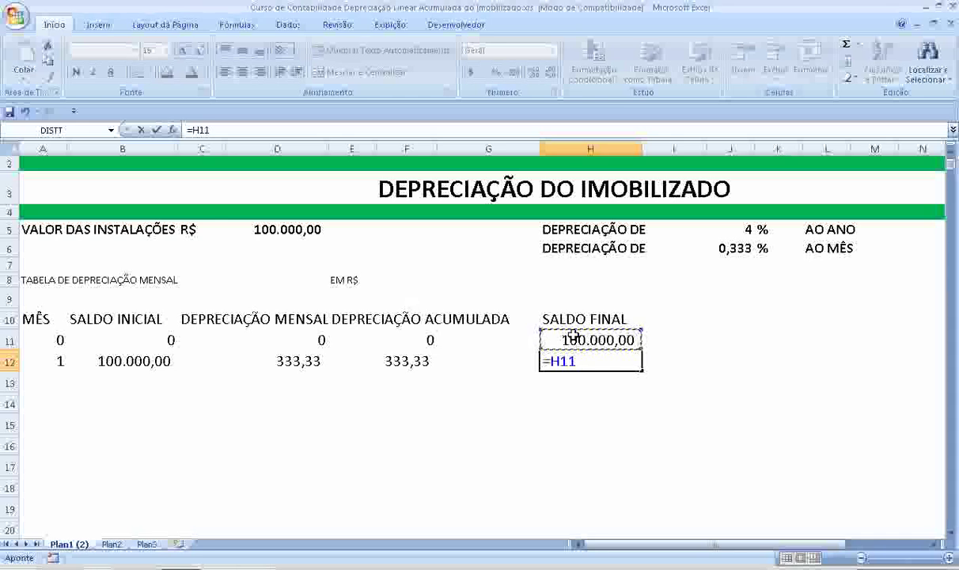
text(-)
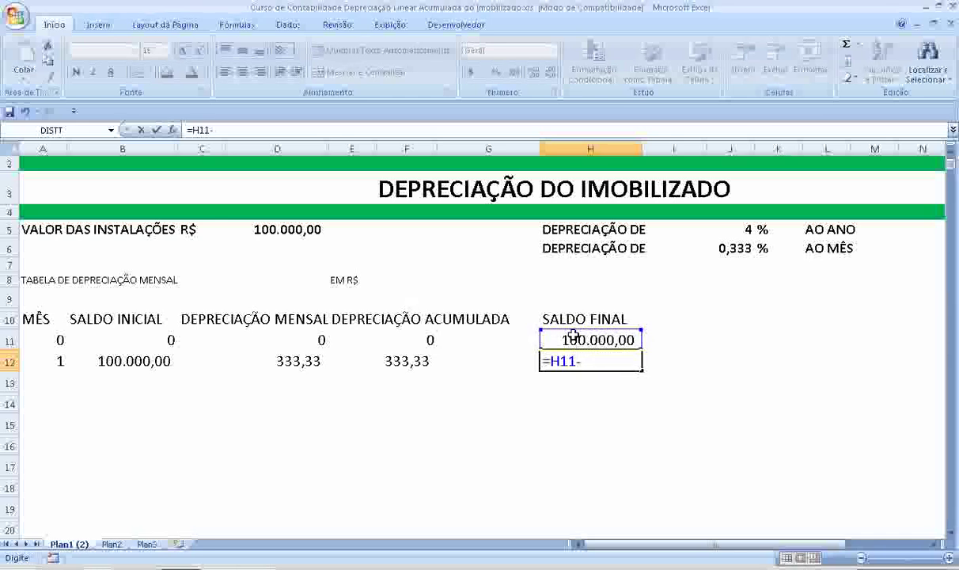
click(398, 362)
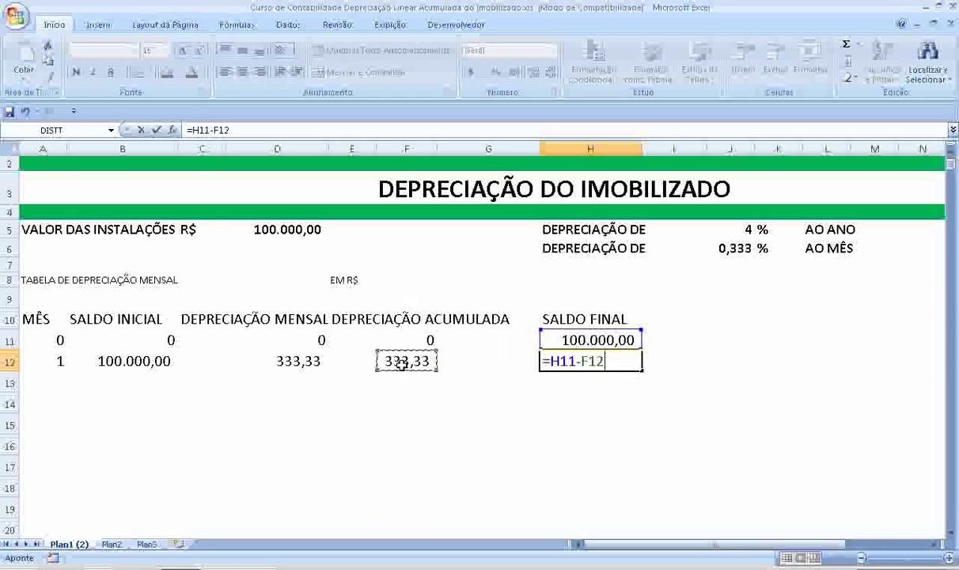
key(Return)
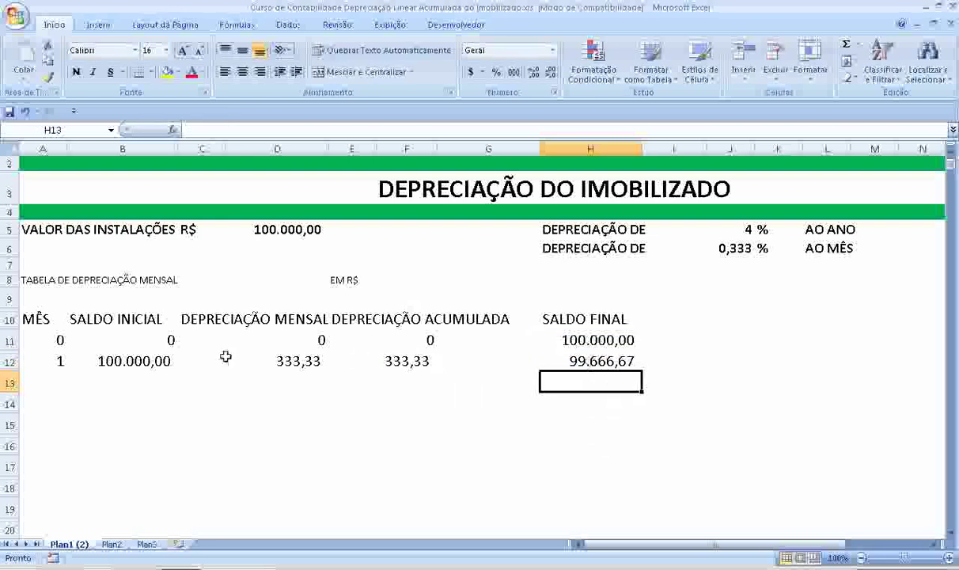
drag(59, 341, 69, 388)
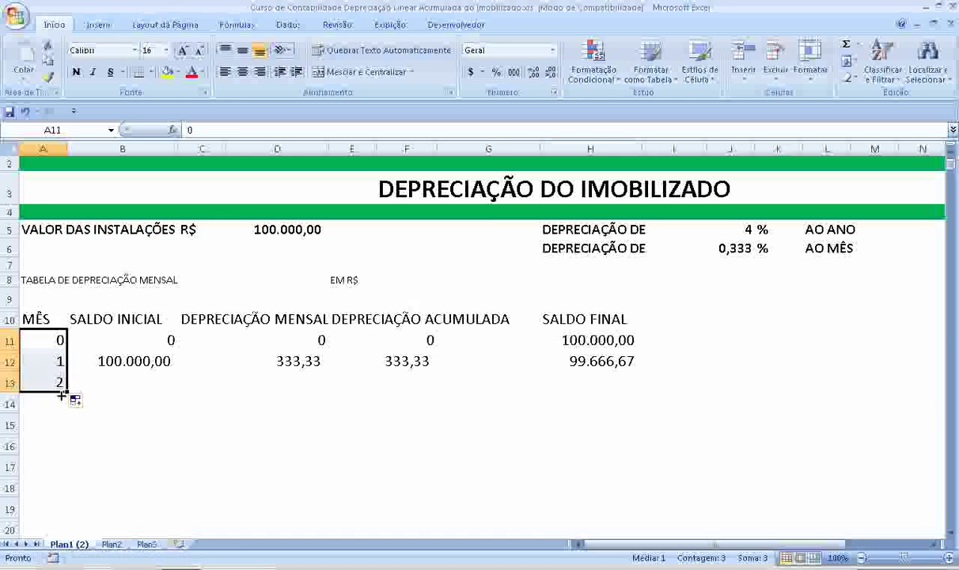
Fill month 2 into A13 and set B13 to =B12, showing 100.000,00
click(57, 383)
click(103, 379)
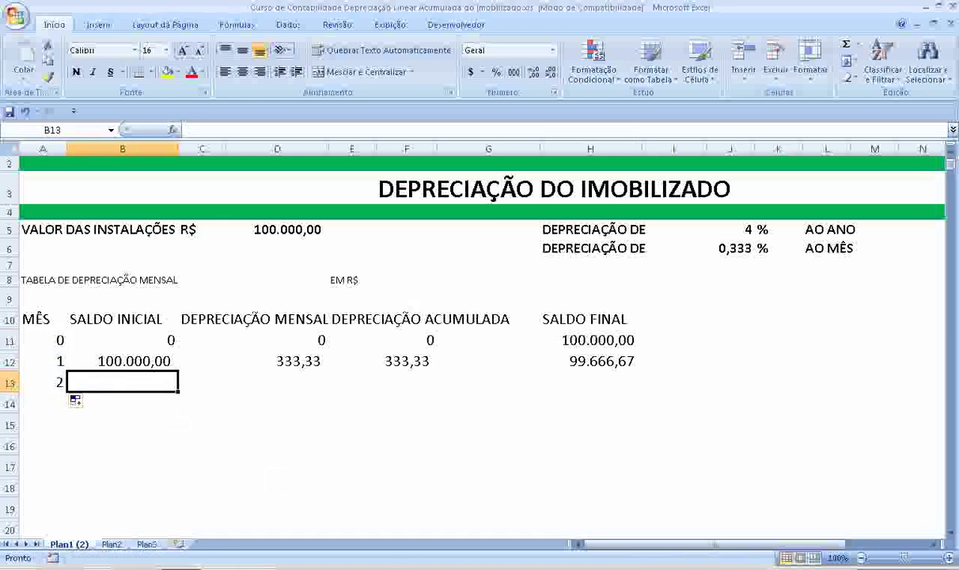
text(=)
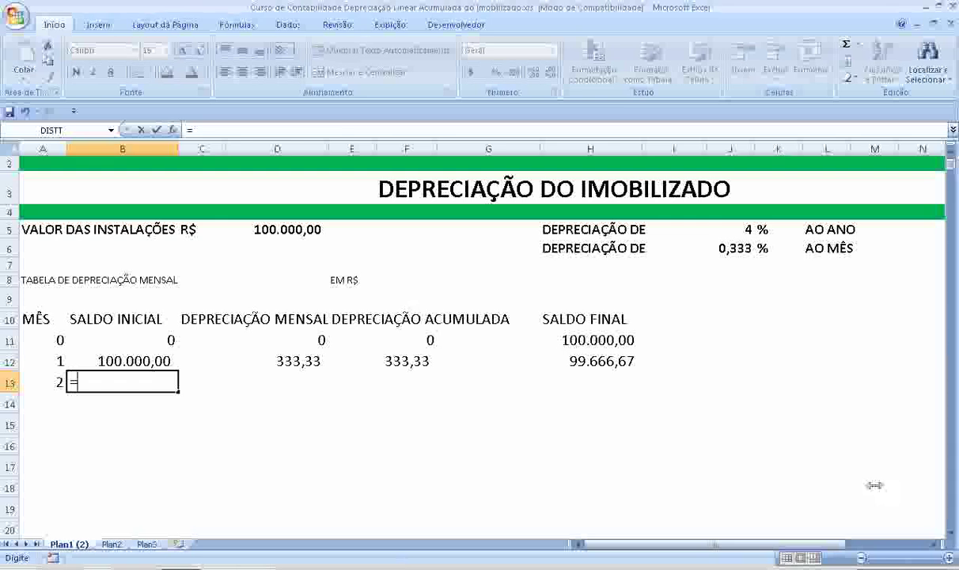
click(87, 364)
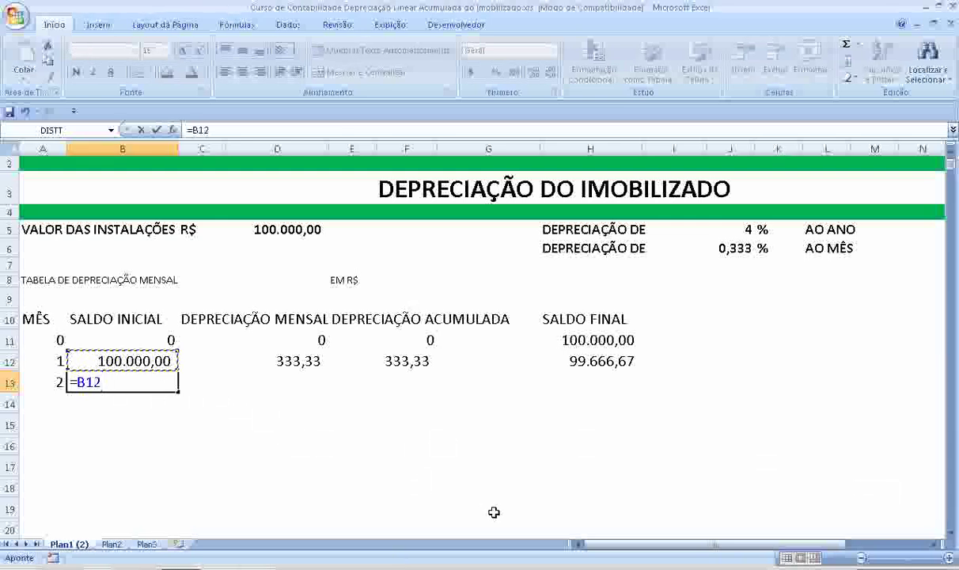
key(Return)
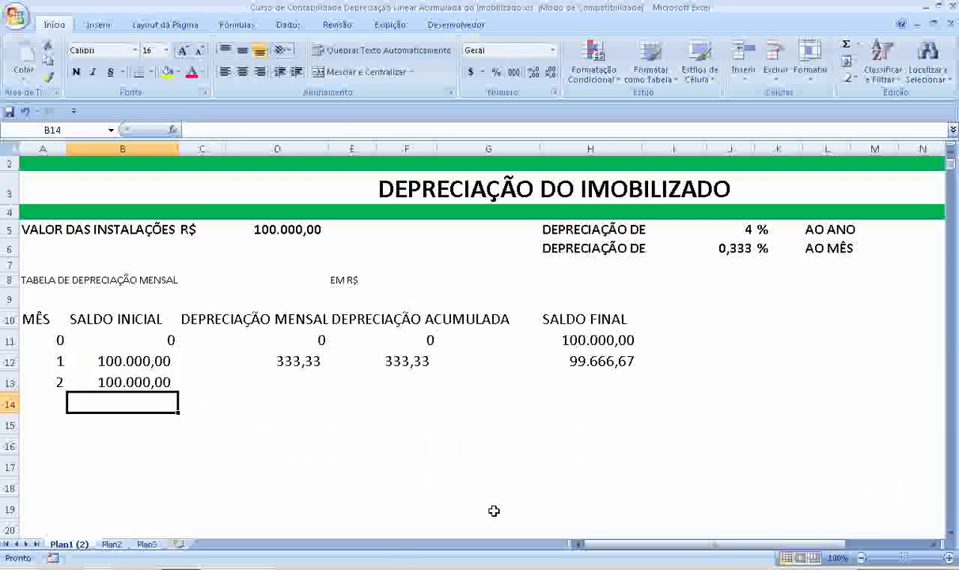
key(Up)
key(Right)
key(Right)
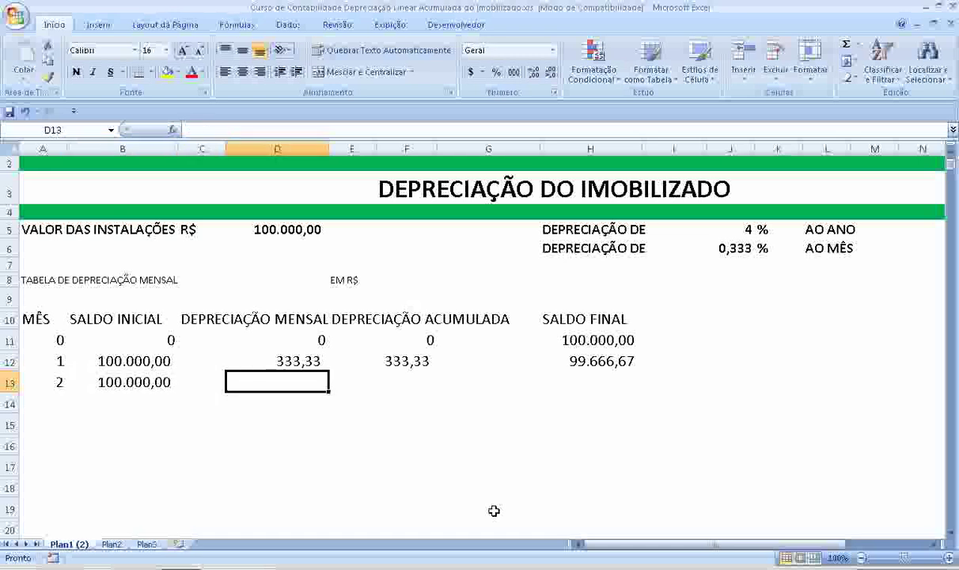
Copy D12's depreciation formula into D13, where it shows a dash from the shifted J7 reference
key(Up)
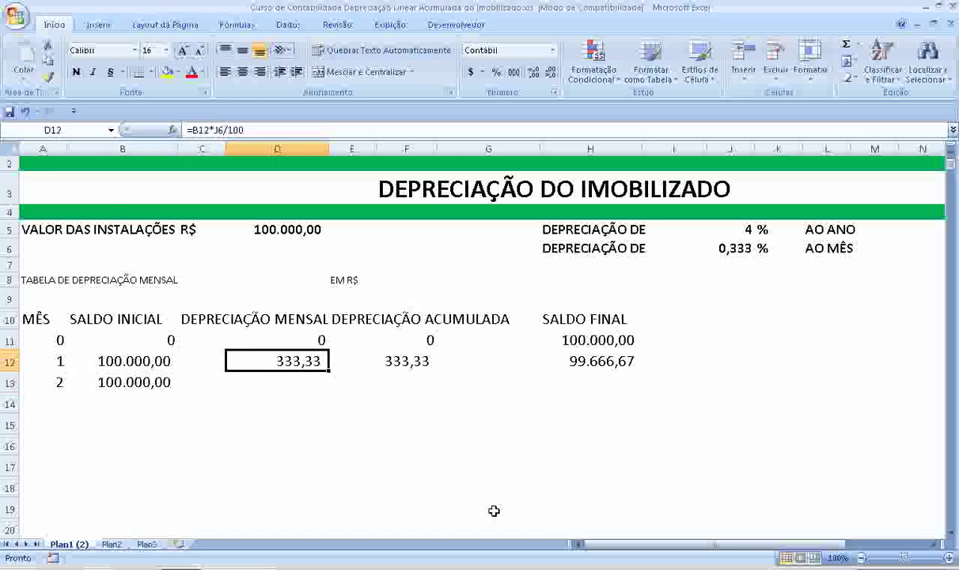
key(ctrl+c)
key(Down)
key(ctrl+v)
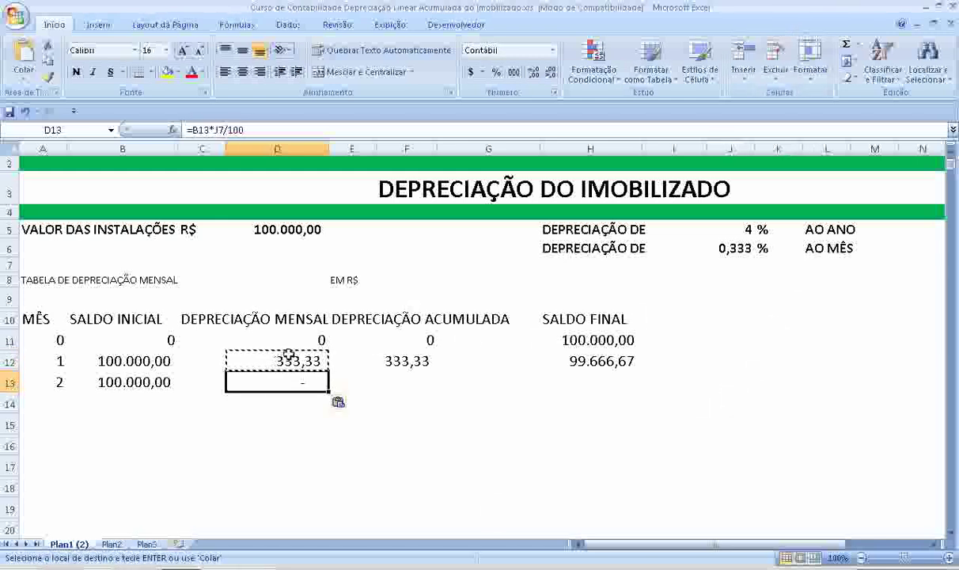
click(289, 358)
key(Escape)
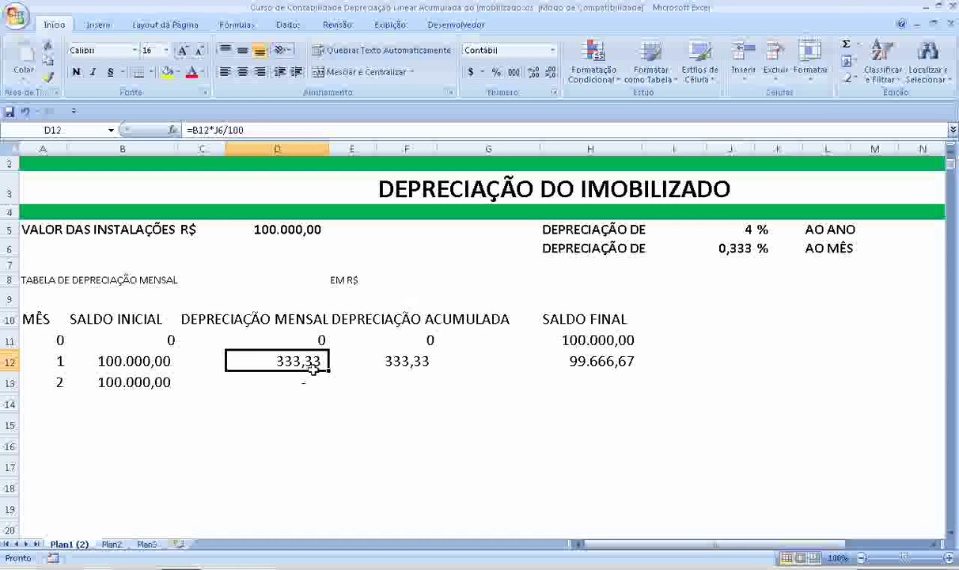
drag(327, 373, 327, 387)
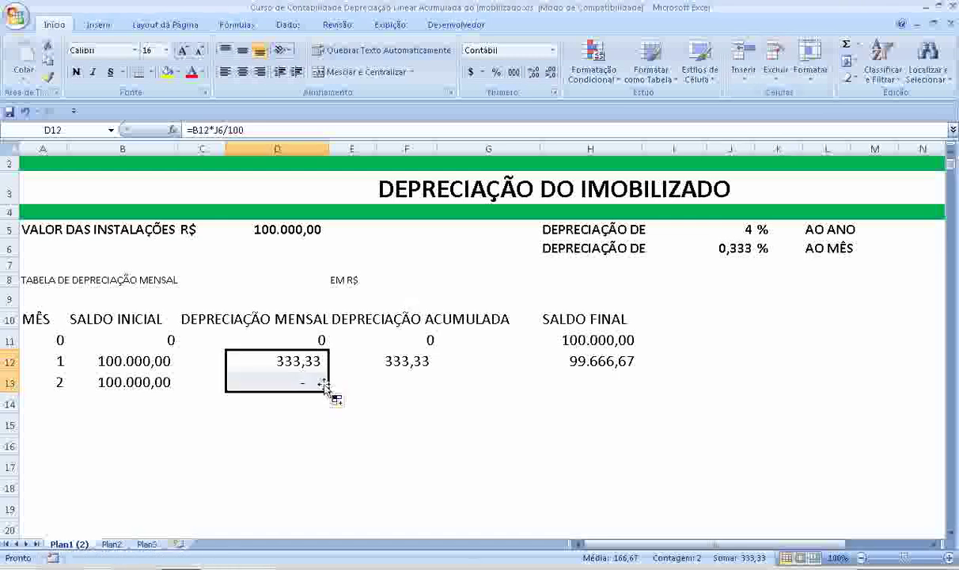
click(320, 381)
Compare D12's formula with the monthly rate in J6 and start editing it
click(309, 361)
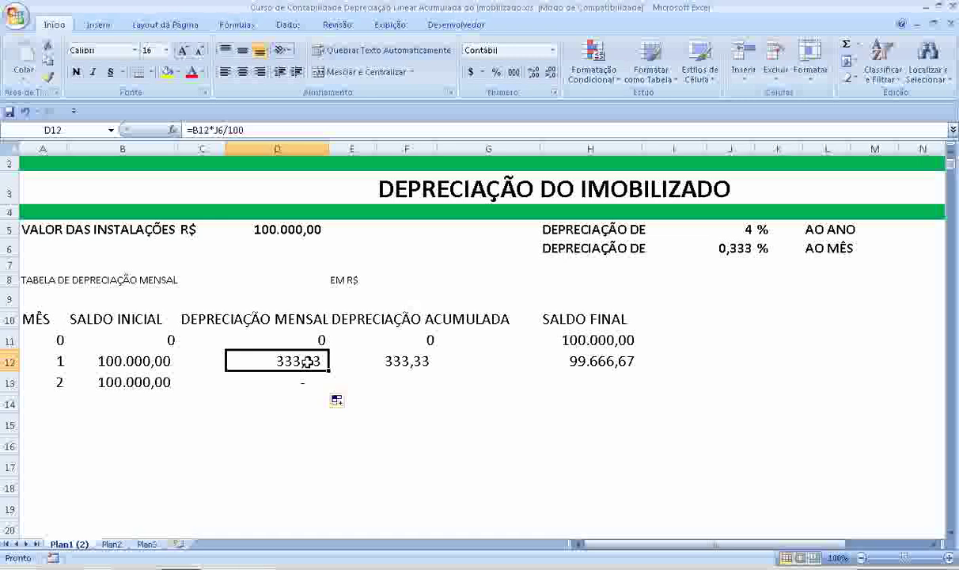
double_click(306, 361)
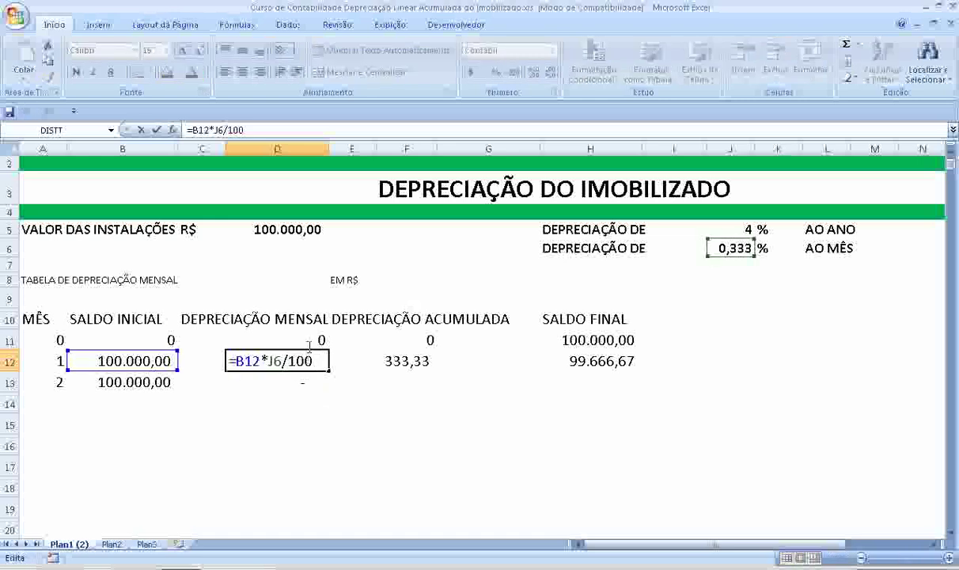
key(Return)
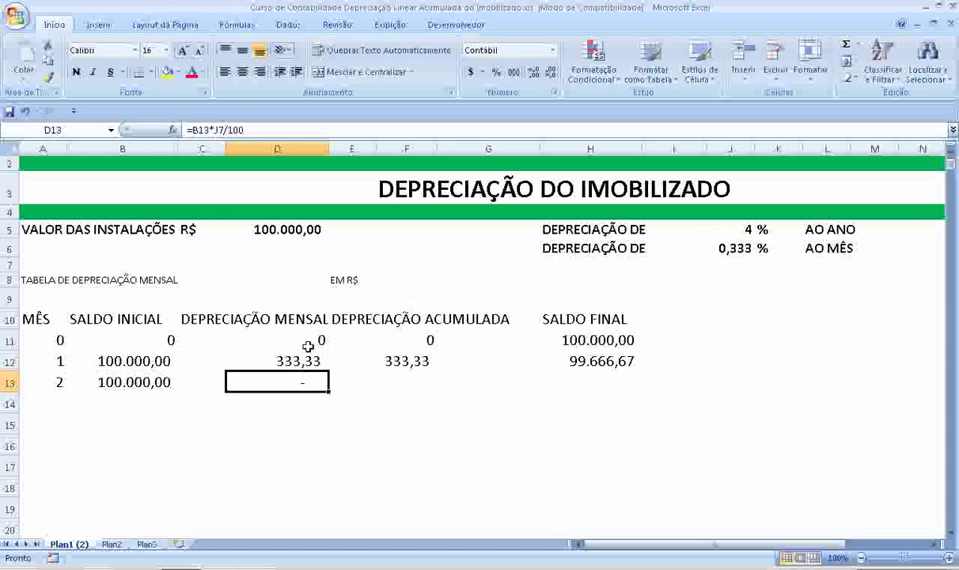
key(Up)
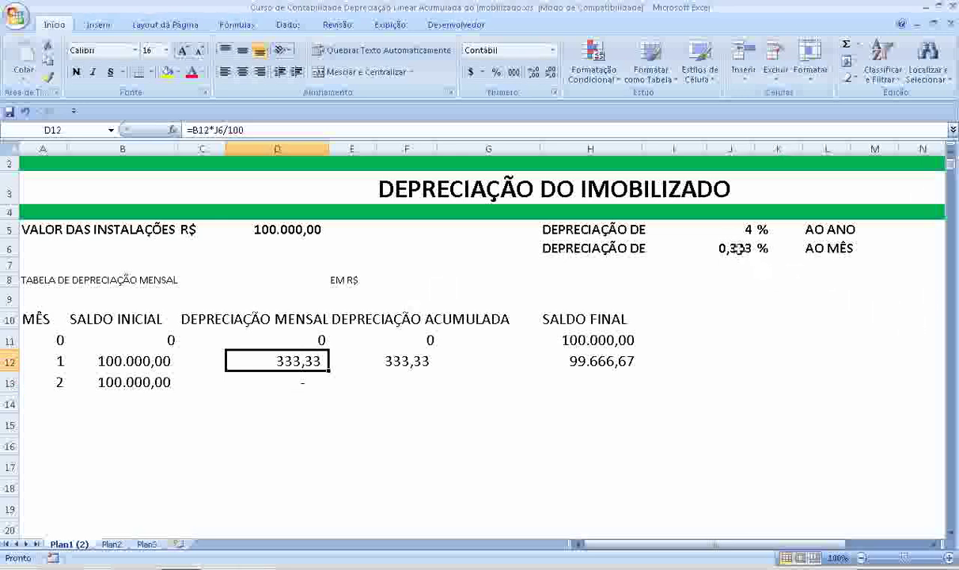
click(733, 247)
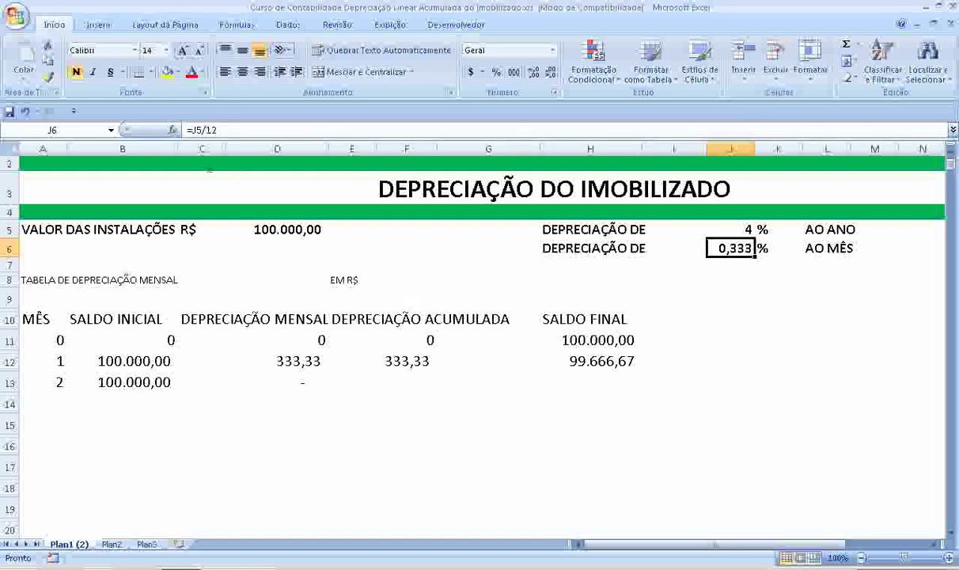
click(279, 361)
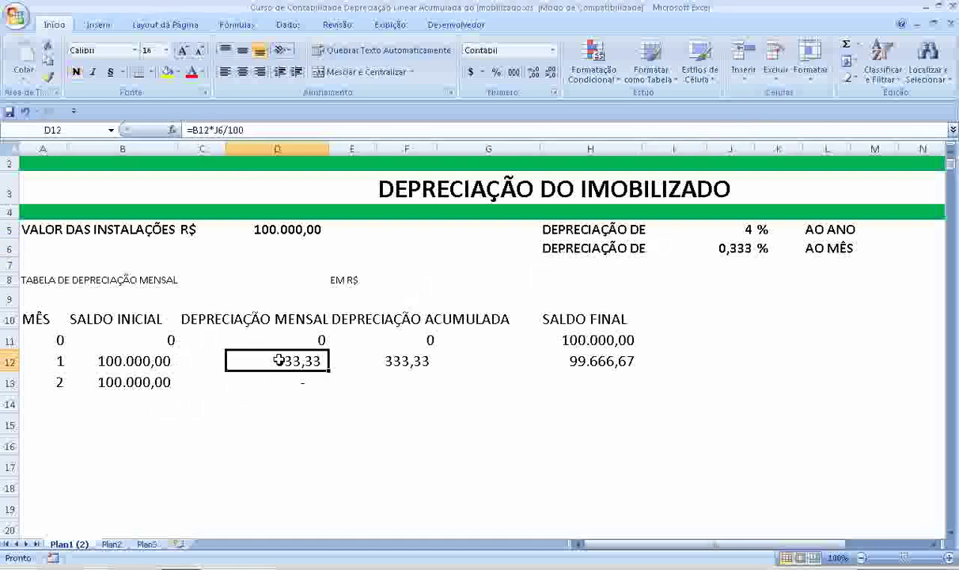
click(202, 129)
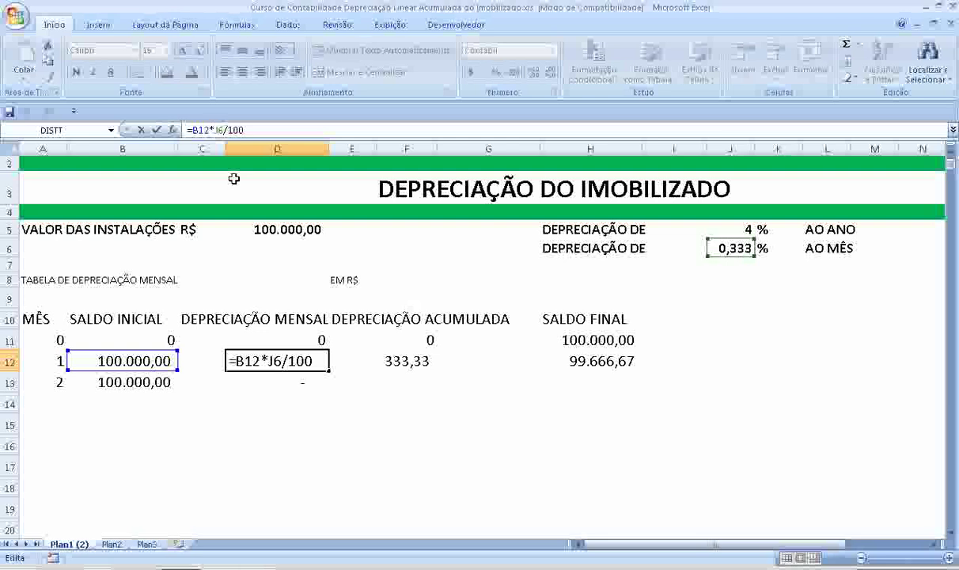
Lock D12's rate as =B12*$J$6/100 and fill it to D13, showing 333,33
text($)
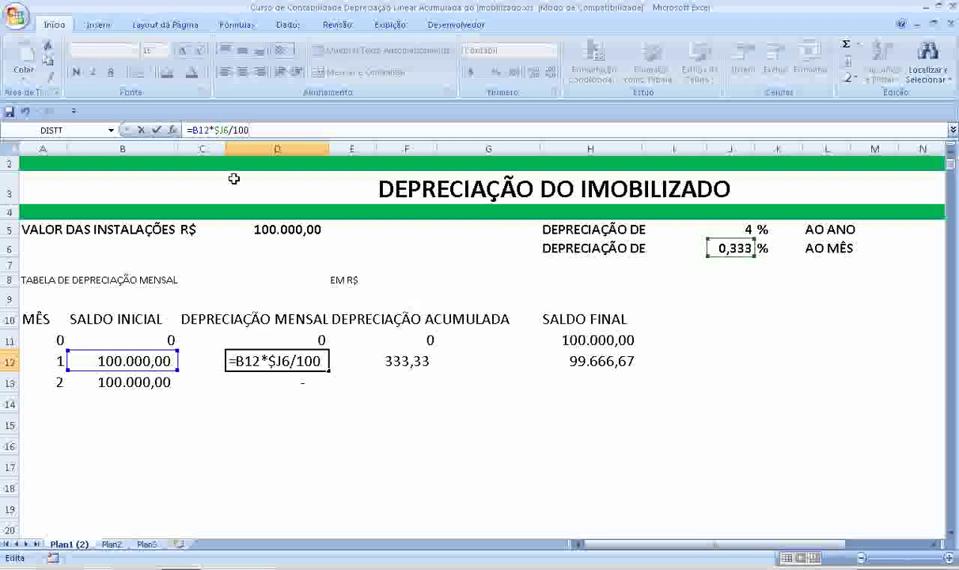
click(224, 129)
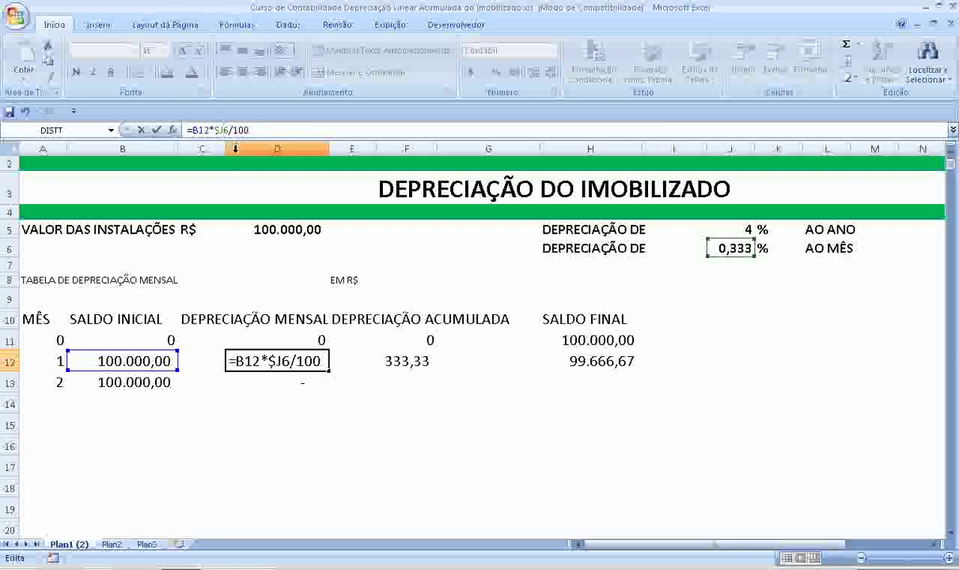
text($)
key(Return)
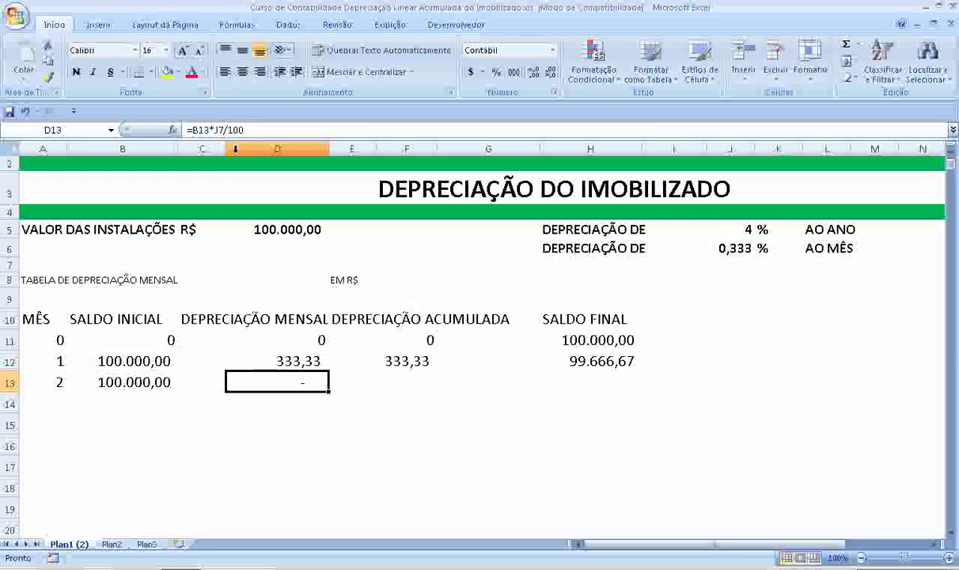
click(285, 362)
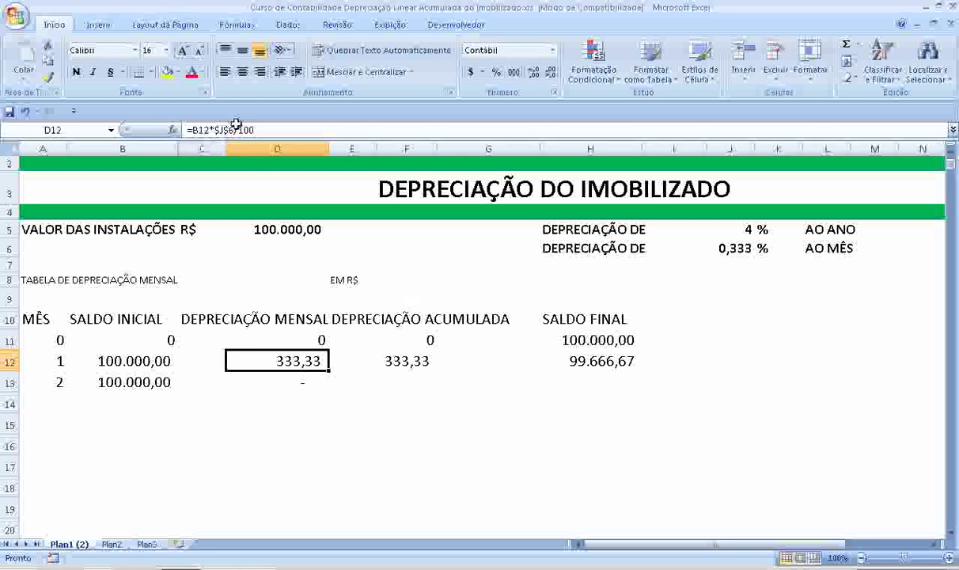
drag(328, 369, 327, 386)
click(310, 382)
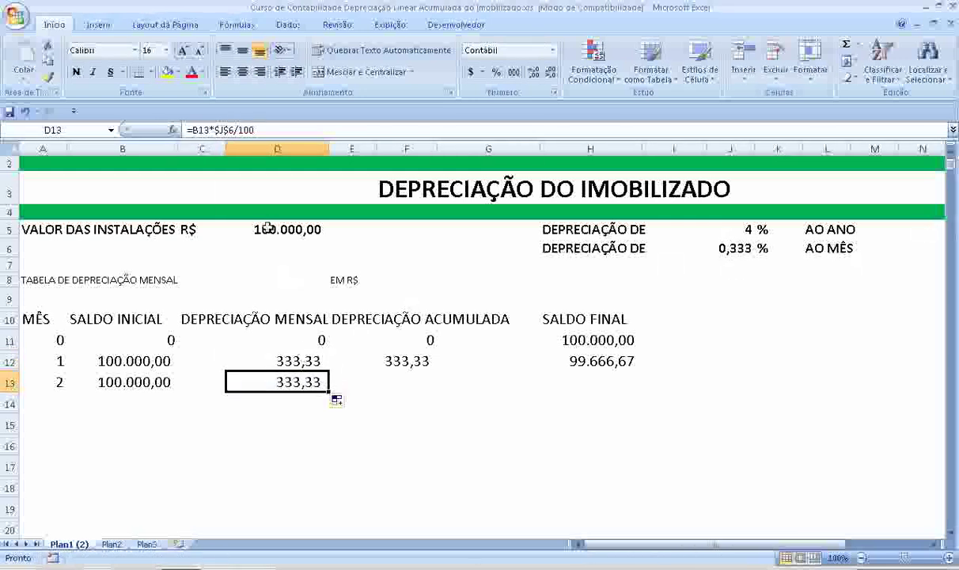
click(224, 129)
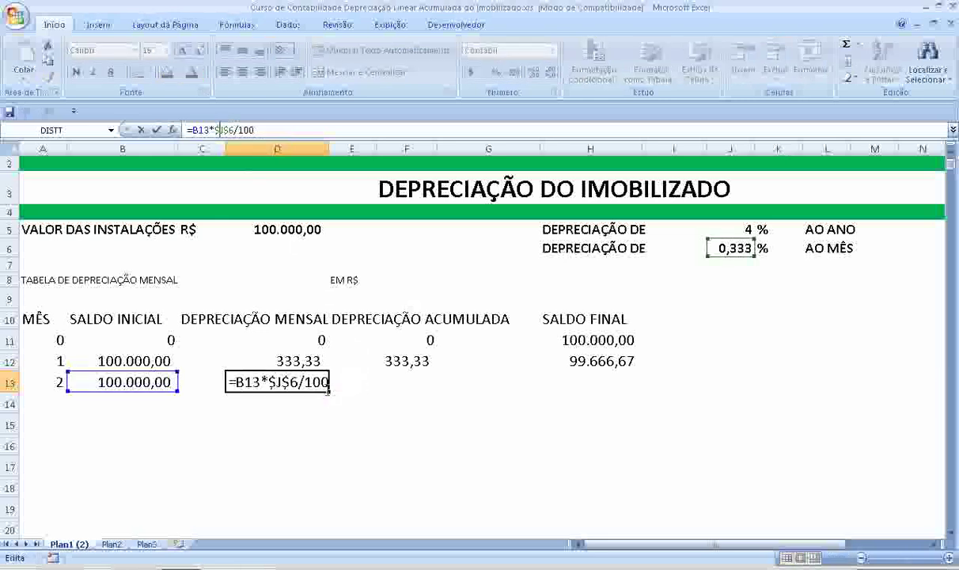
click(381, 383)
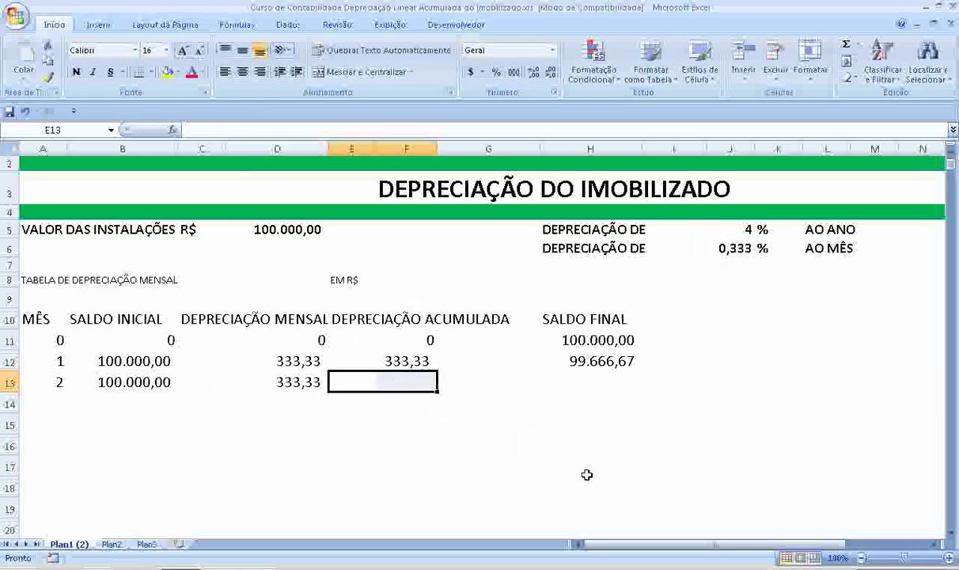
Enter =F12+D13 in E13 by mistake, copy it toward F13, and clear E13
text(=)
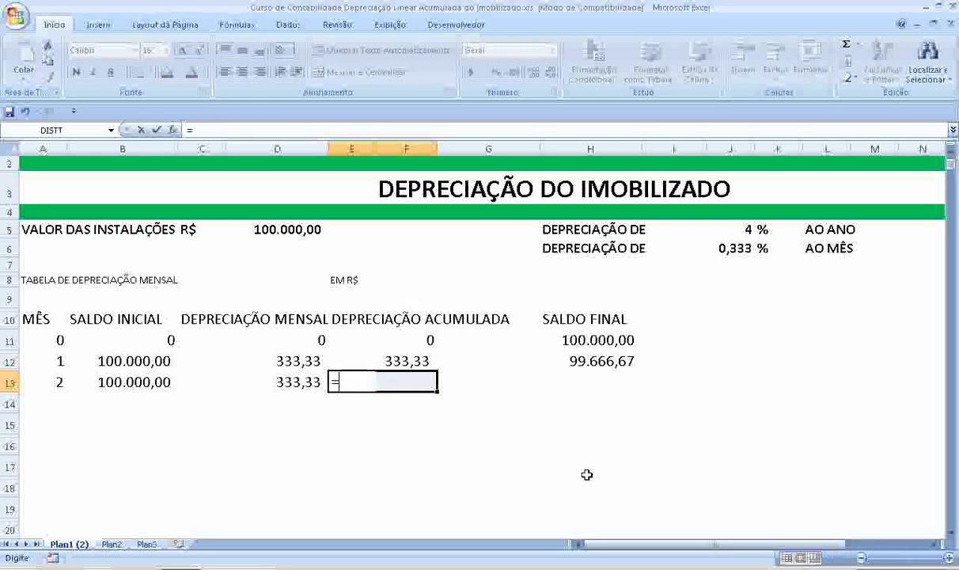
click(413, 361)
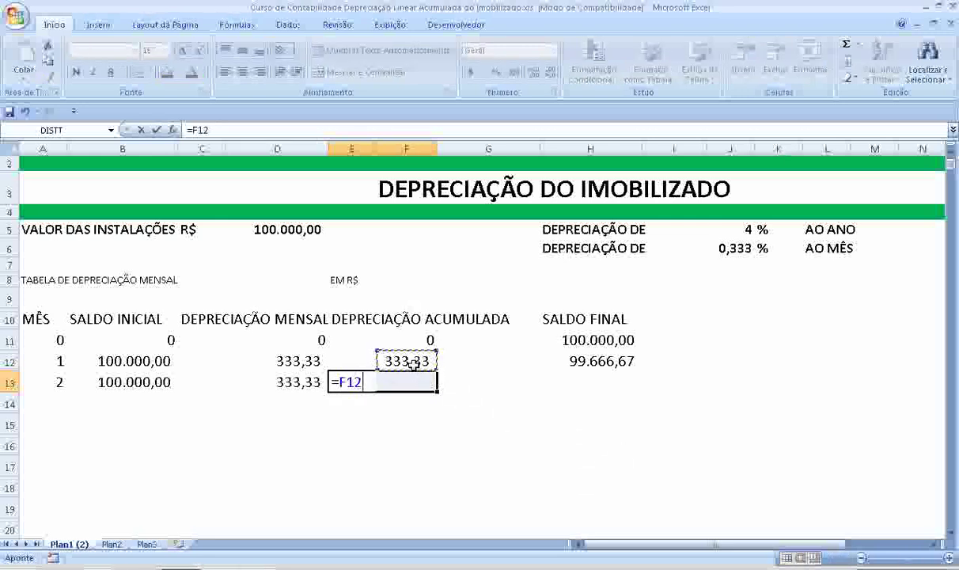
text(+)
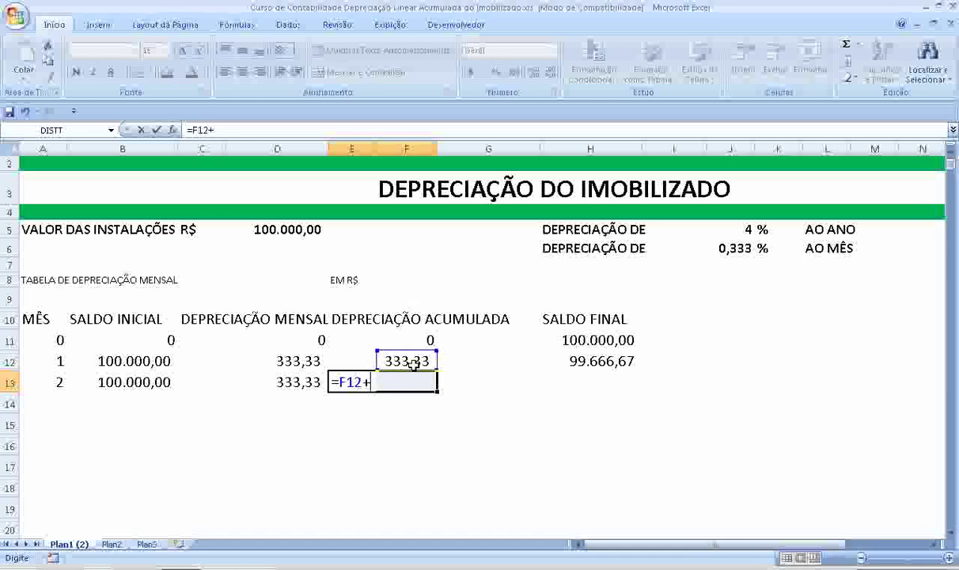
click(285, 380)
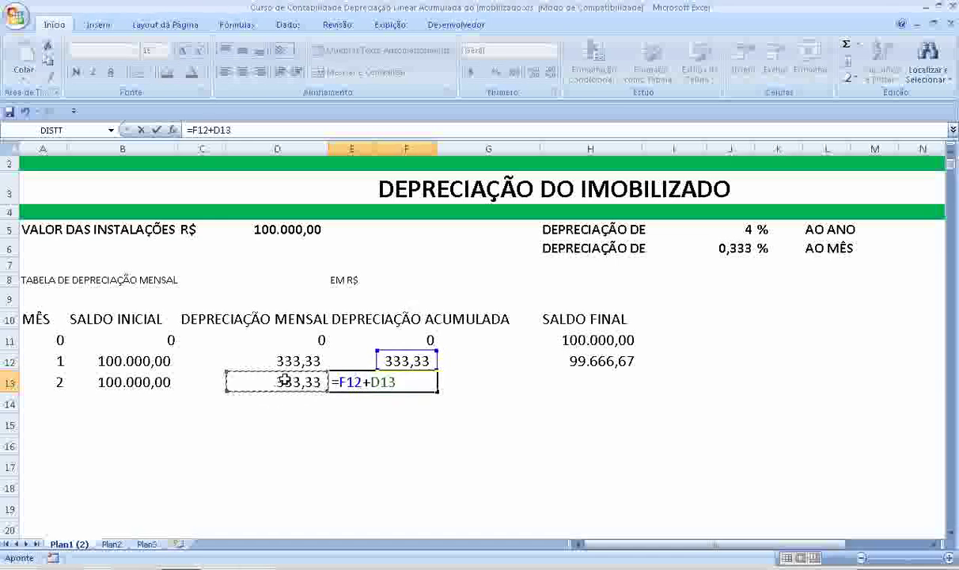
key(Return)
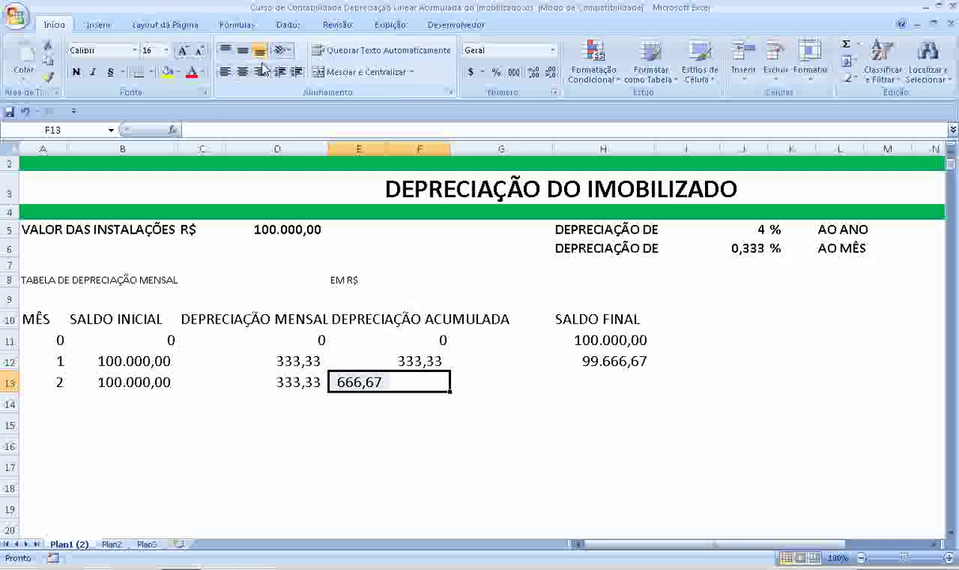
click(344, 386)
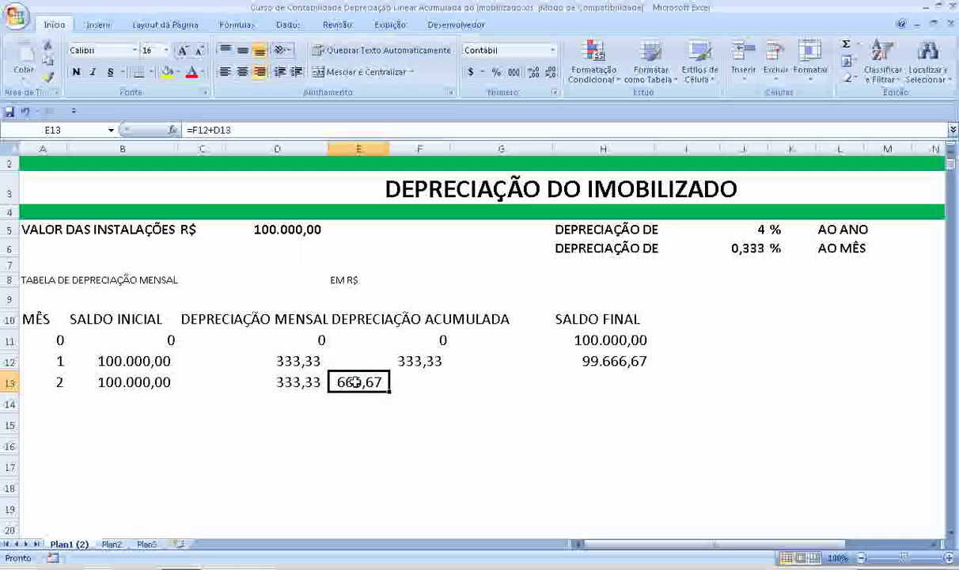
drag(389, 391, 428, 394)
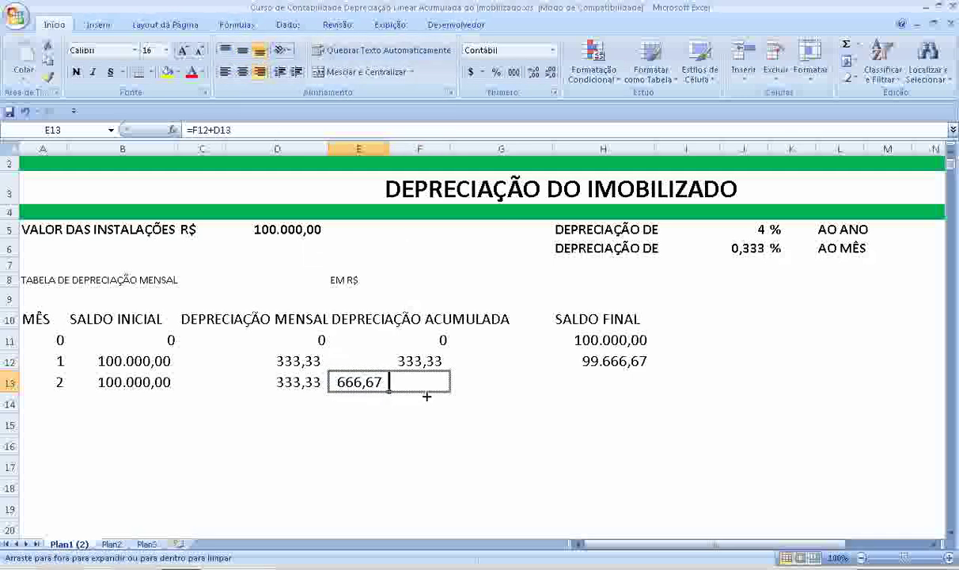
click(402, 384)
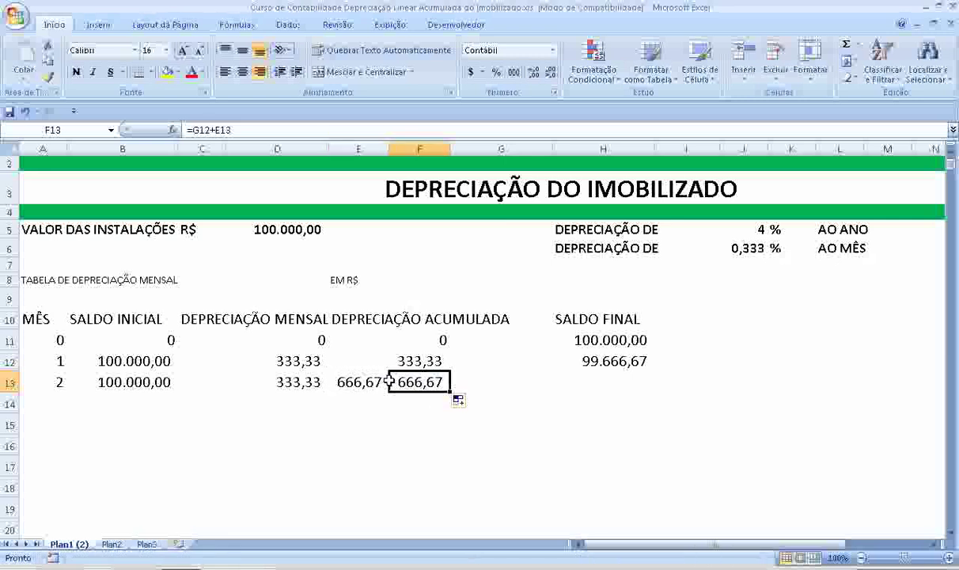
click(387, 385)
key(Delete)
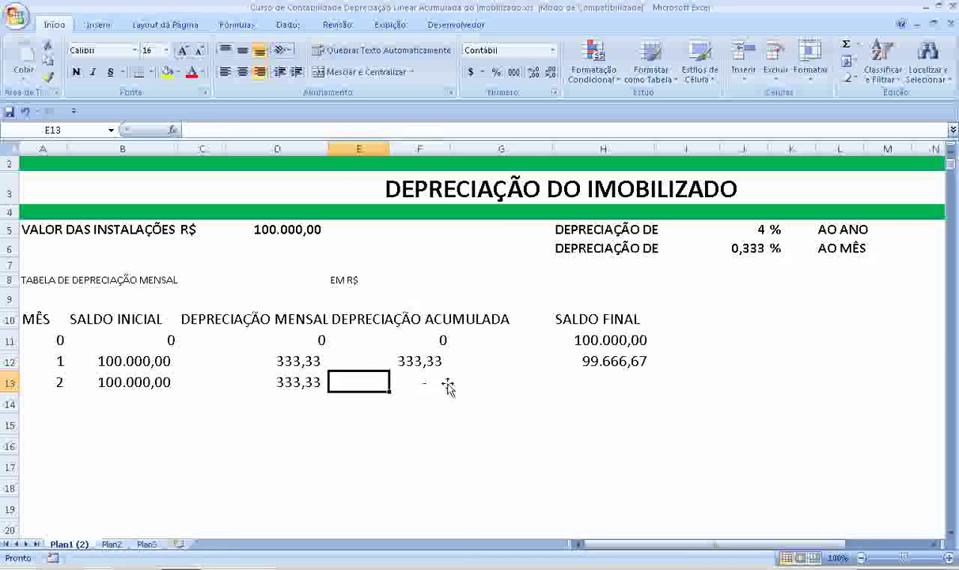
Enter =F12+D13 in F13 so month 2's accumulated depreciation shows 666,67
click(443, 380)
text(=)
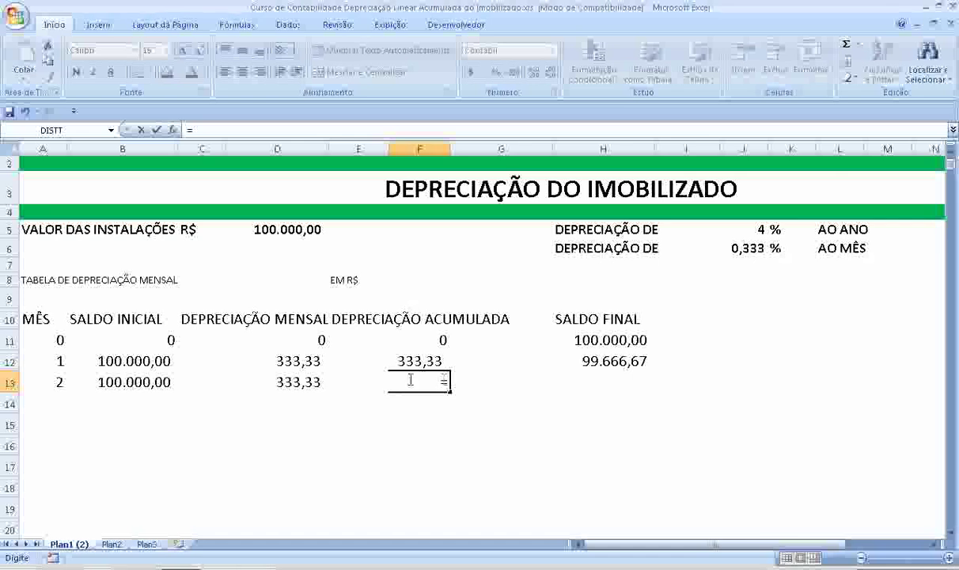
click(413, 358)
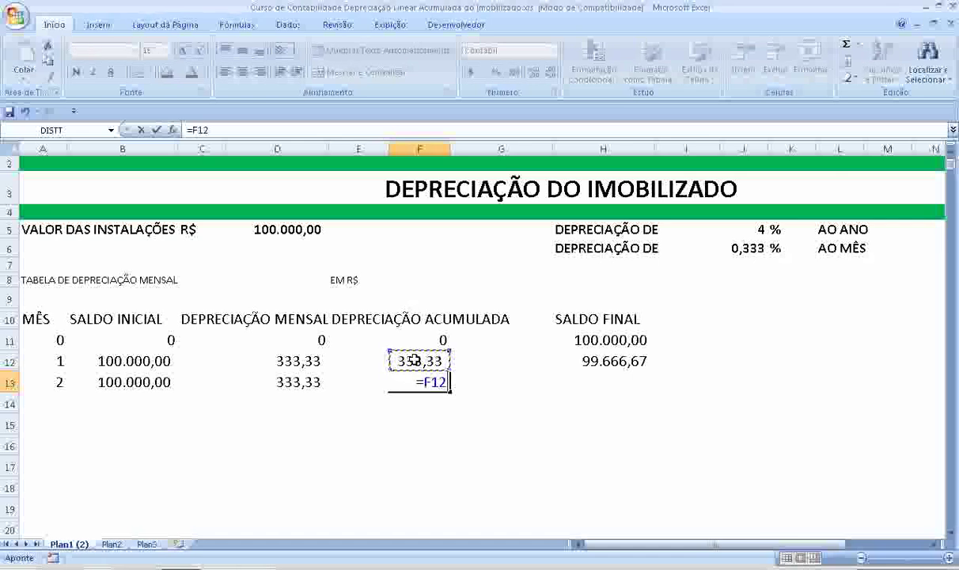
text(+)
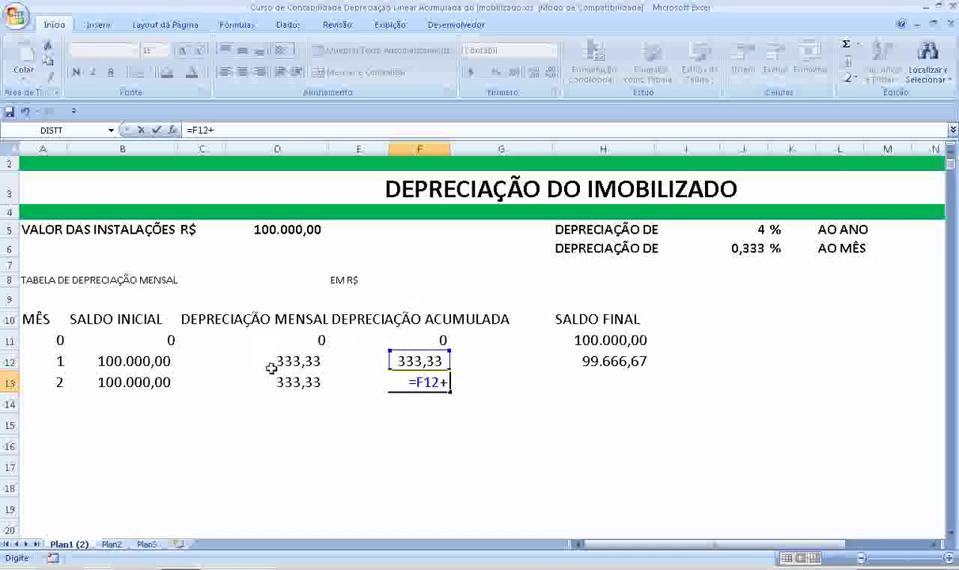
click(284, 381)
key(Return)
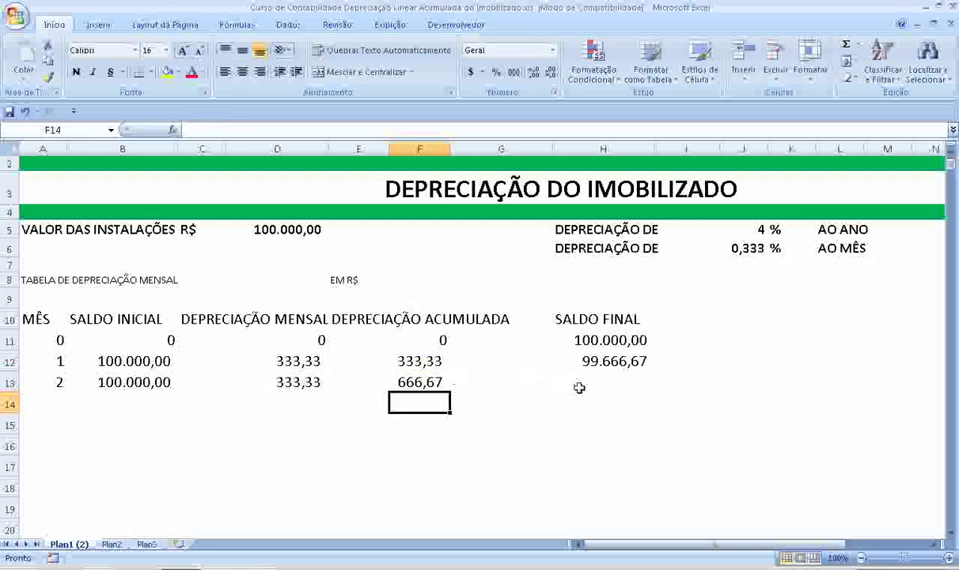
Fill Saldo Final to month 2 (99.000,00) and divide 100 by J5's annual rate in K10
click(590, 360)
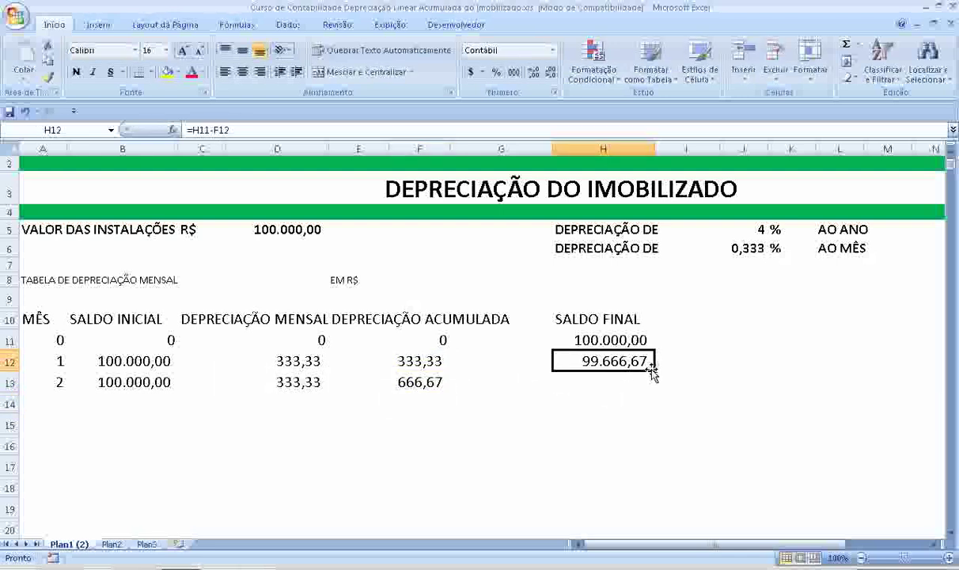
drag(656, 370, 649, 388)
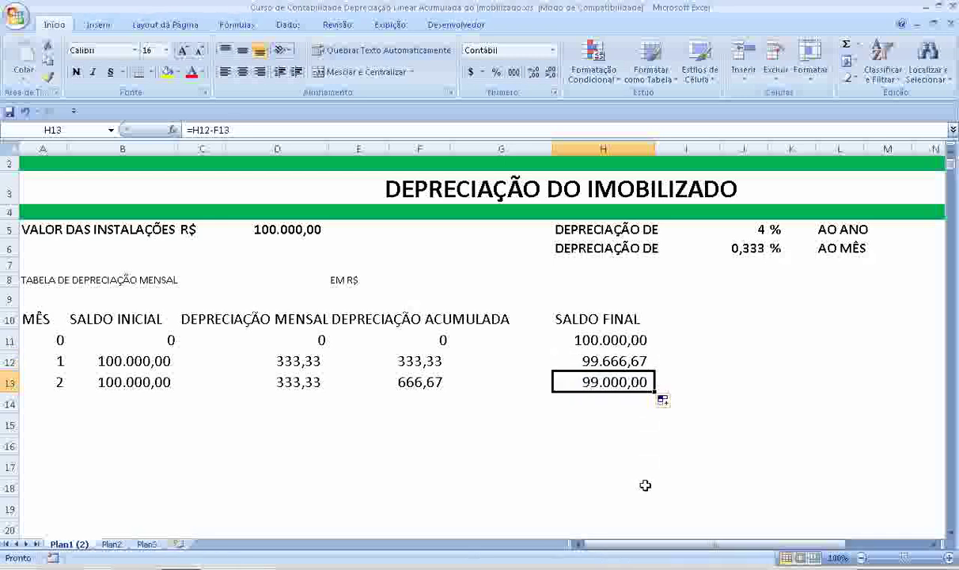
click(784, 319)
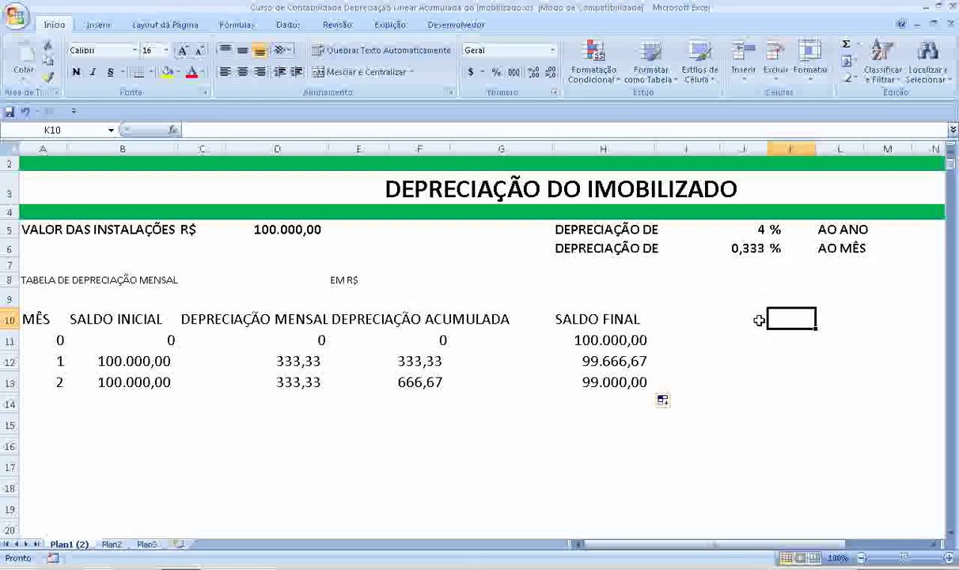
text(=)
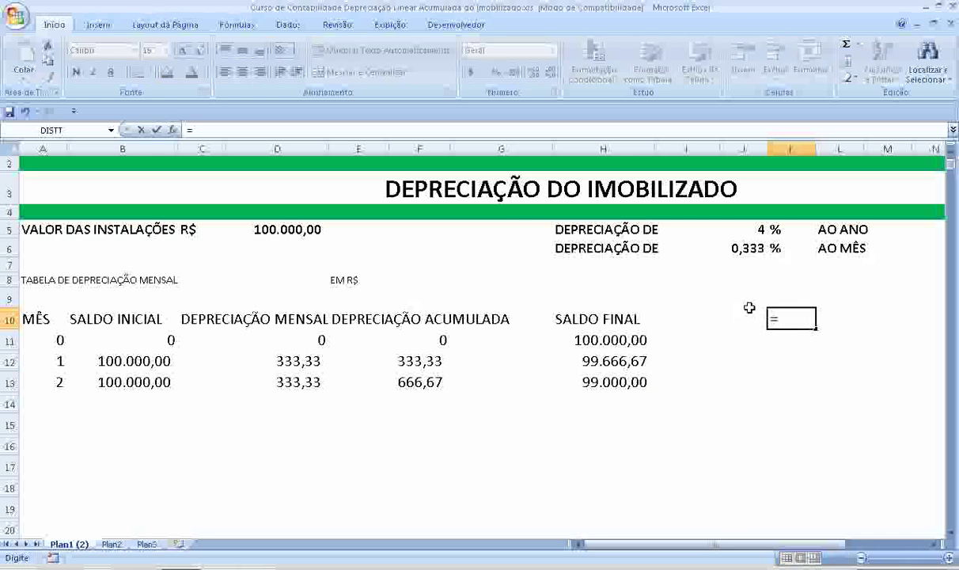
text(1)
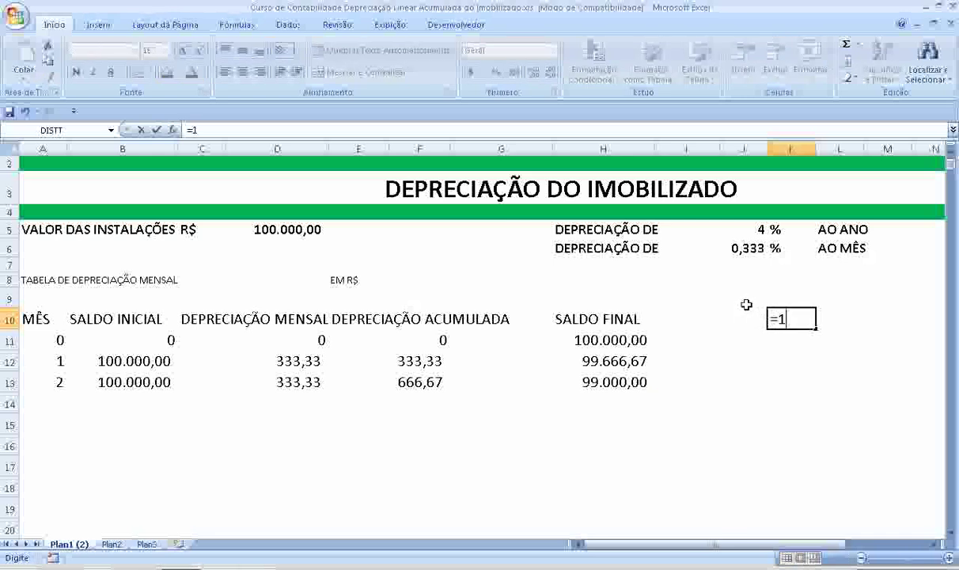
text(1)
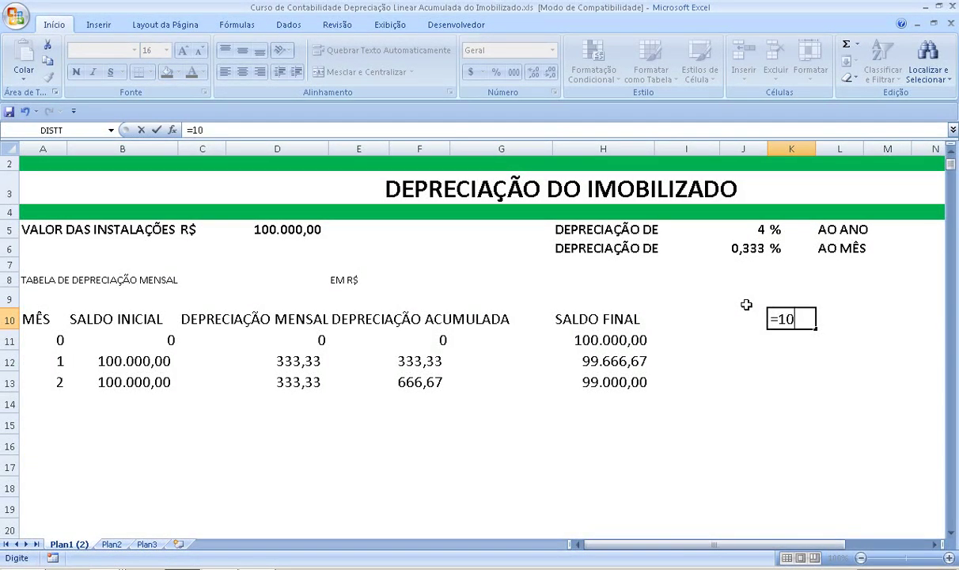
text(/)
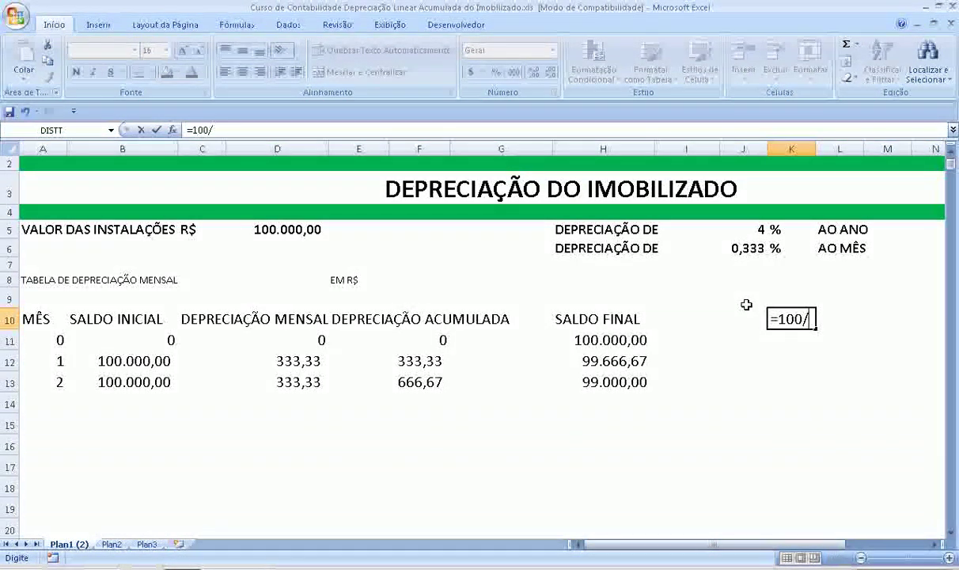
click(735, 226)
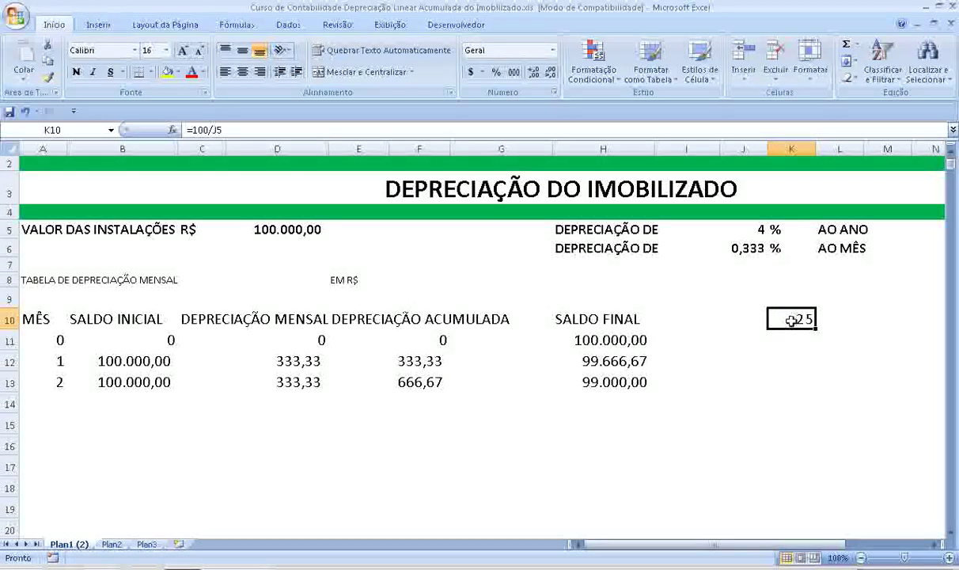
Label the 25-year result ANOS
click(828, 319)
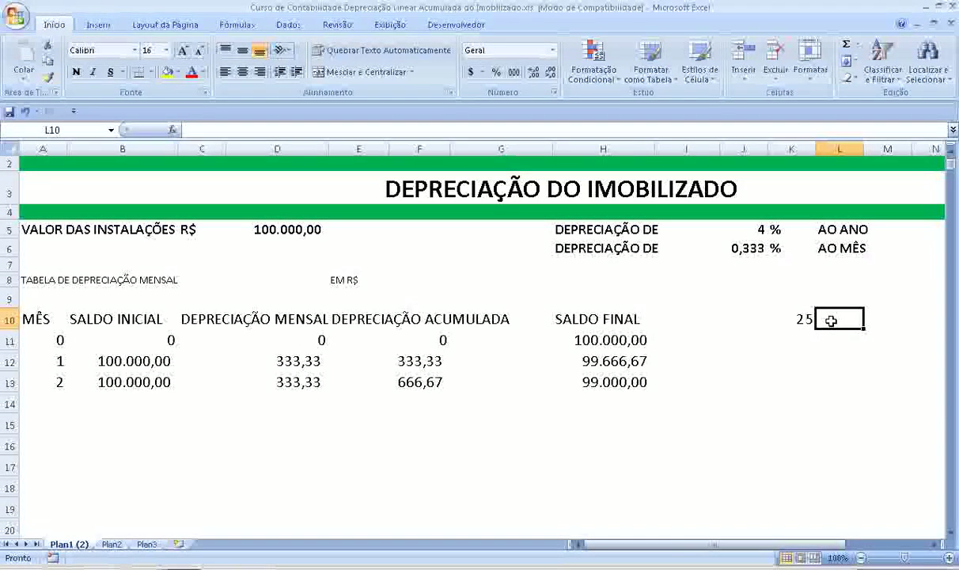
text(ANOS)
key(Return)
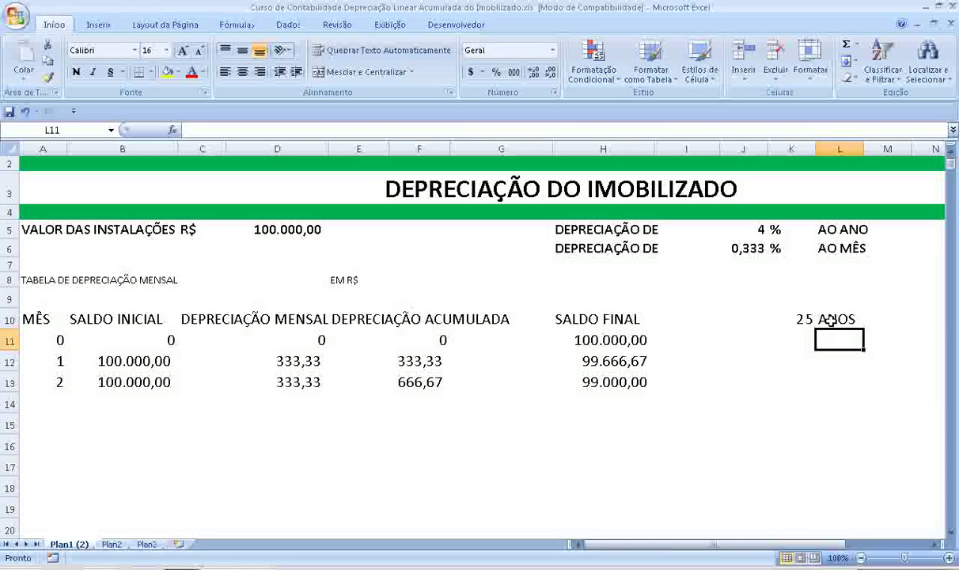
Convert years to months with =K10*12 (300) in K11, labelled MESES in L11
key(Left)
text(=)
key(Up)
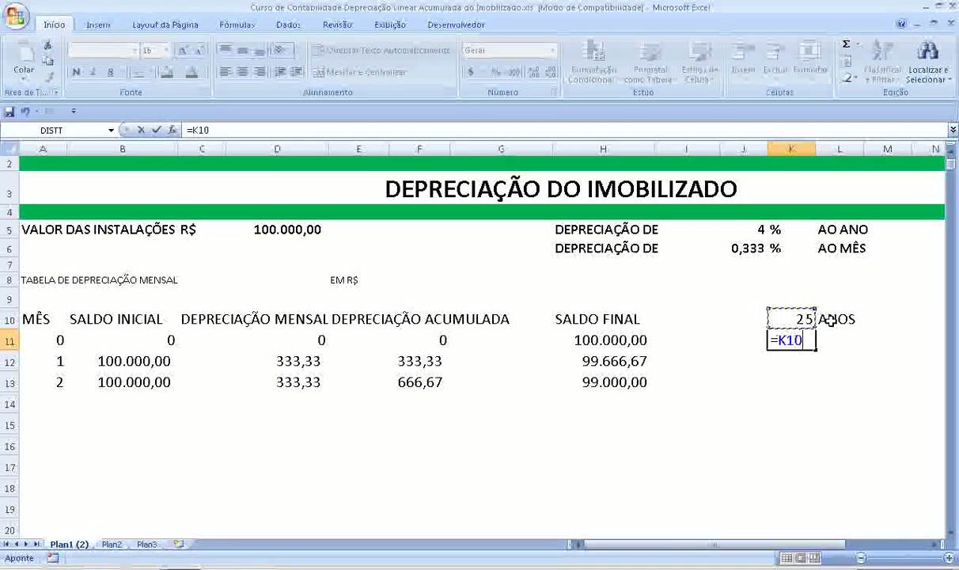
text(*)
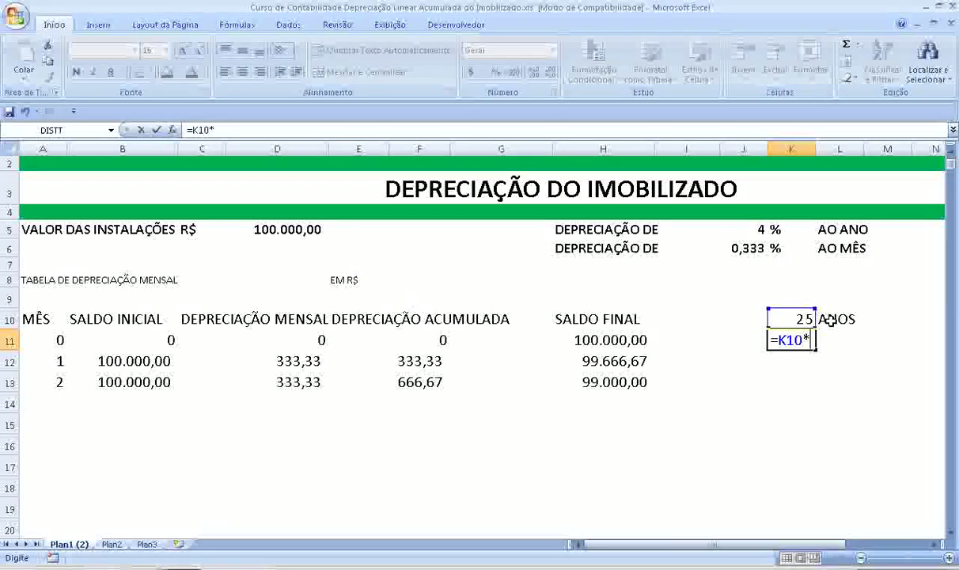
text(12)
key(Return)
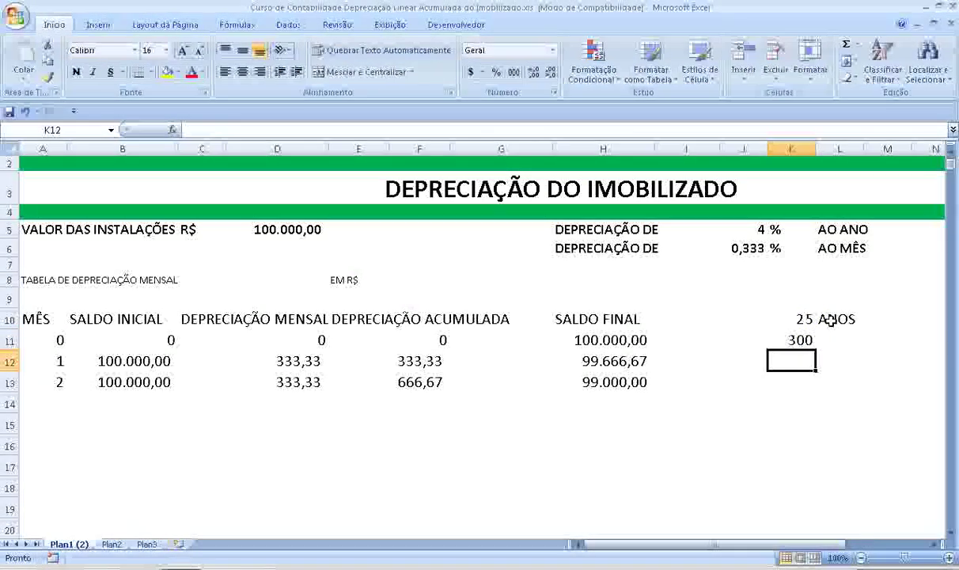
key(Up)
key(Right)
text(M)
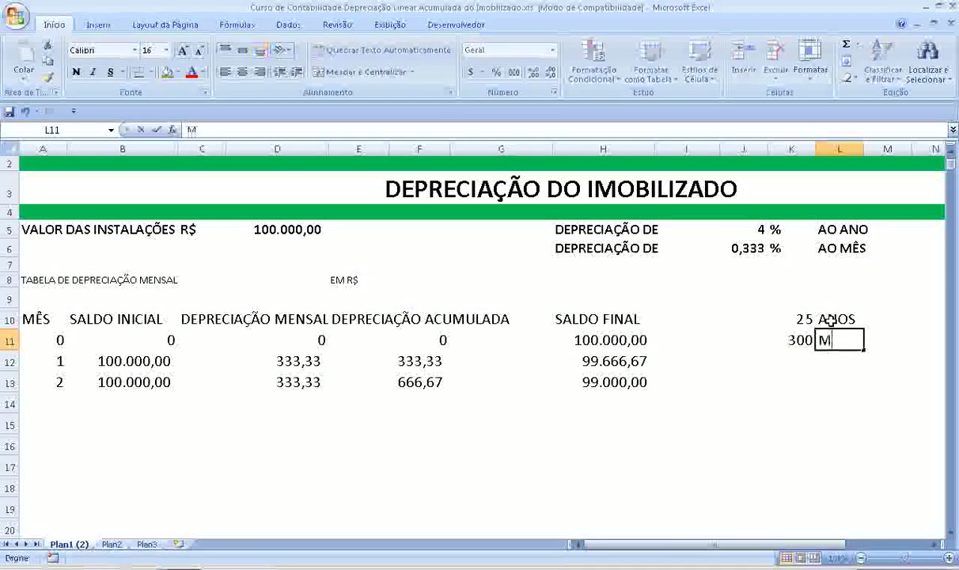
text(ESE)
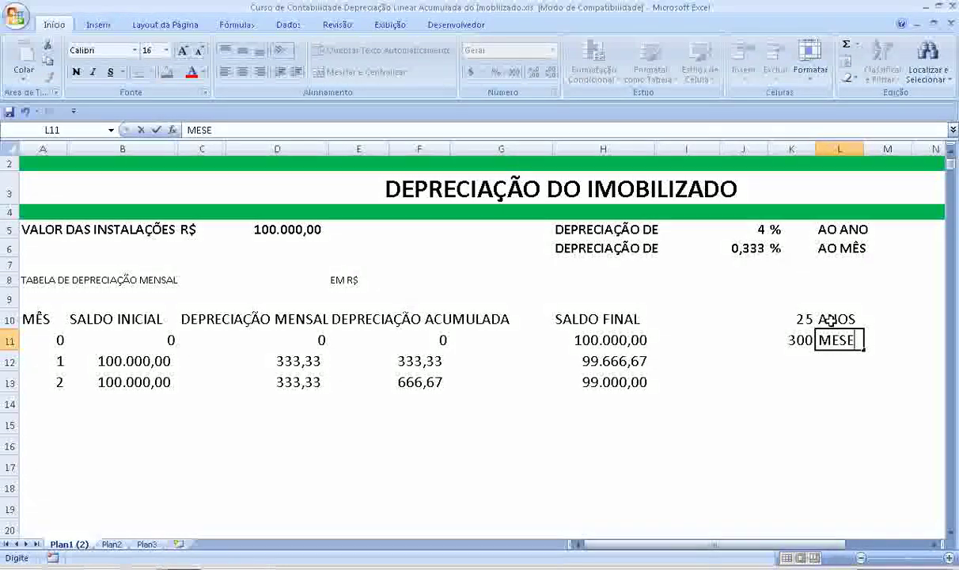
text(S)
key(Return)
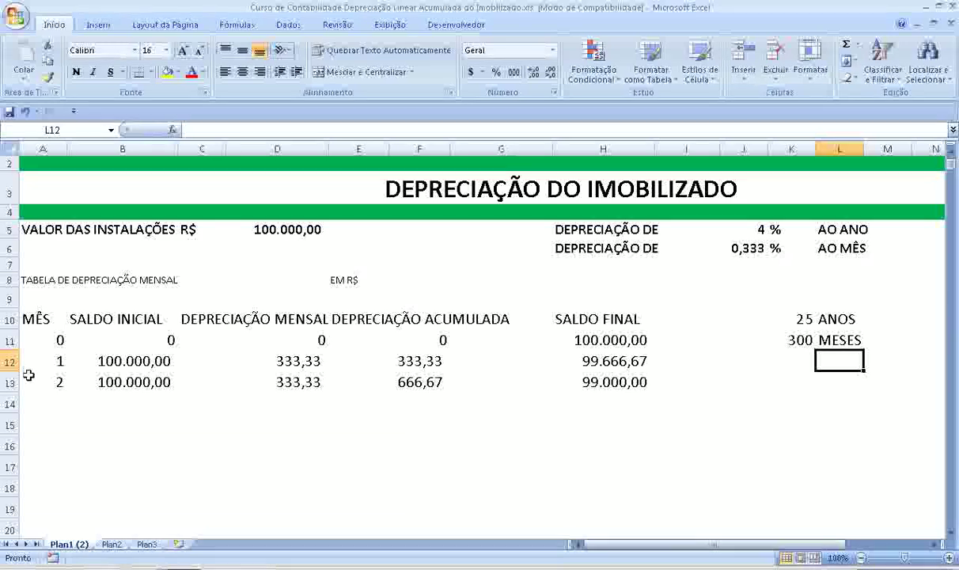
Fill rows through month 5 (1.666,67 accumulated, 95.000,00 balance) and widen column F
mouse_move(46, 382)
mouse_down()
mouse_move(650, 394)
mouse_move(657, 450)
mouse_up()
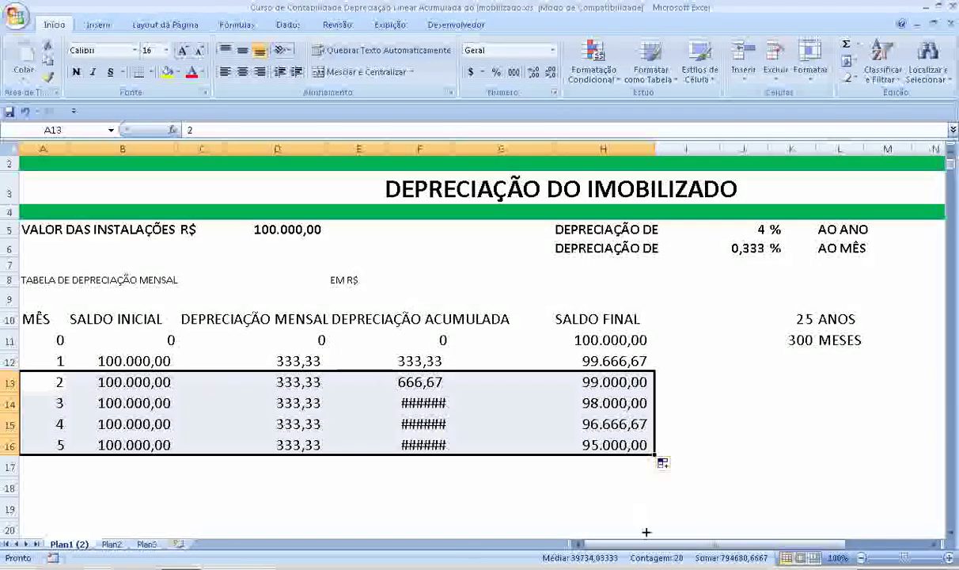
click(409, 403)
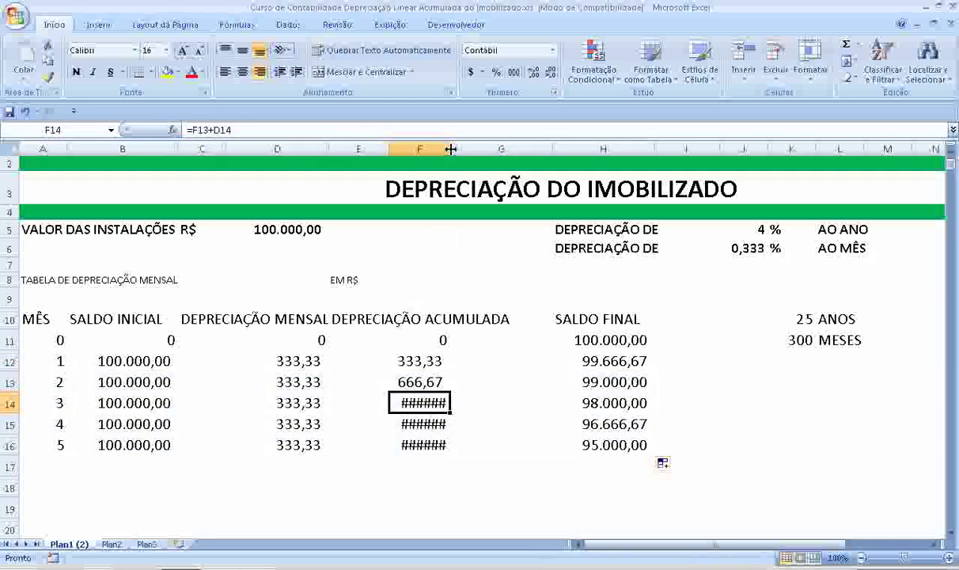
drag(452, 149, 479, 149)
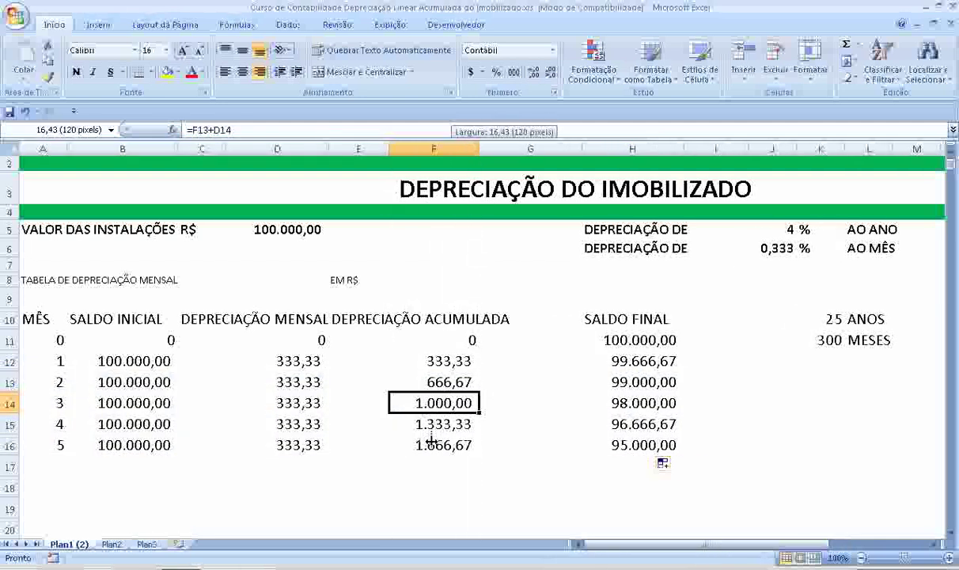
click(466, 440)
click(620, 441)
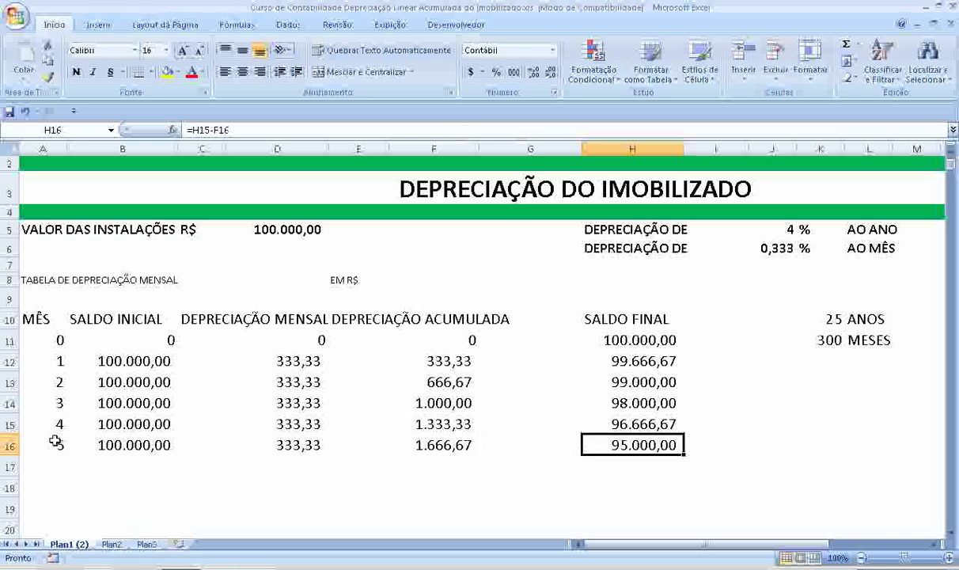
drag(64, 424, 675, 448)
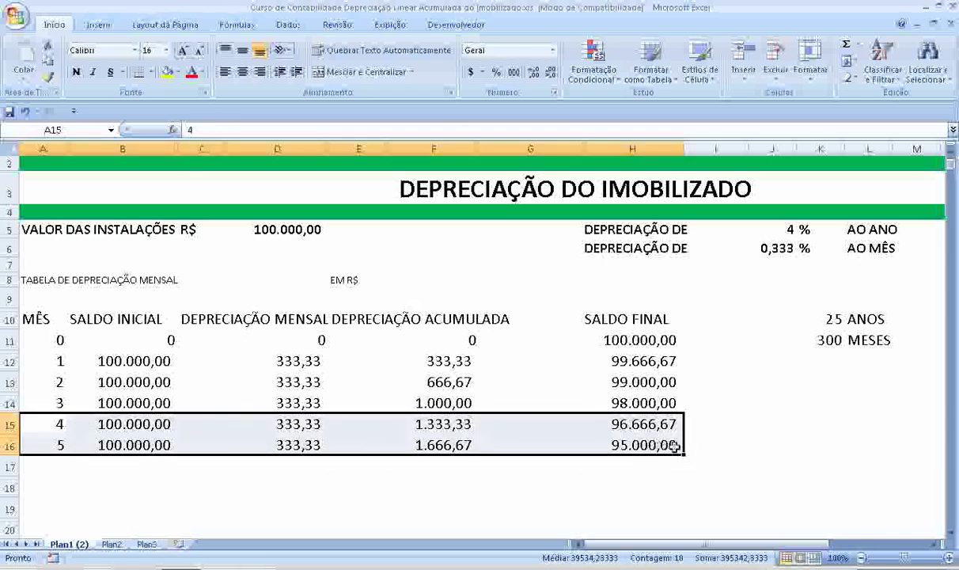
drag(680, 454, 686, 465)
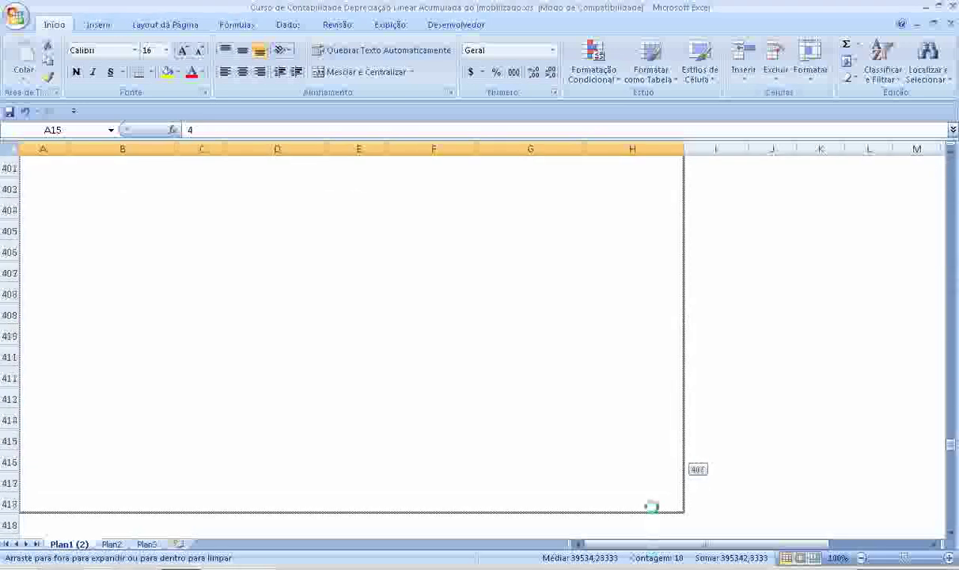
Fill the table down to month 396, then clear the rows from month 355 onward
drag(686, 465, 642, 289)
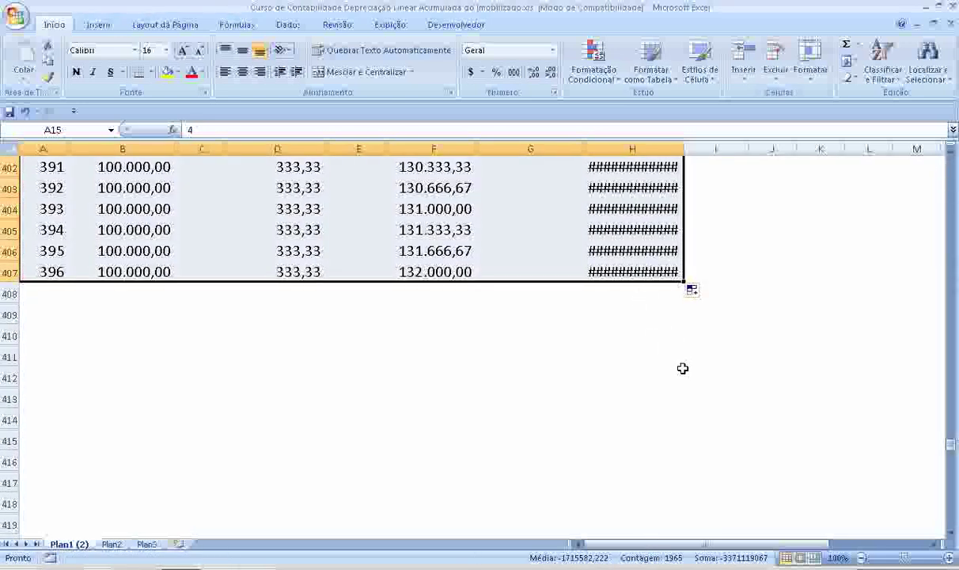
scroll(683, 369, up, 2)
scroll(685, 374, up, 3)
drag(10, 167, 10, 521)
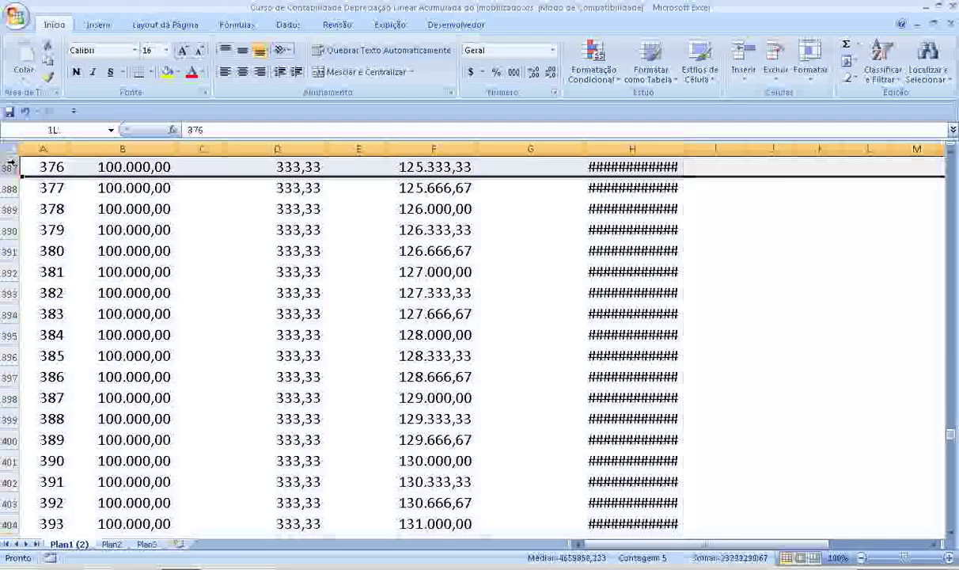
key(Delete)
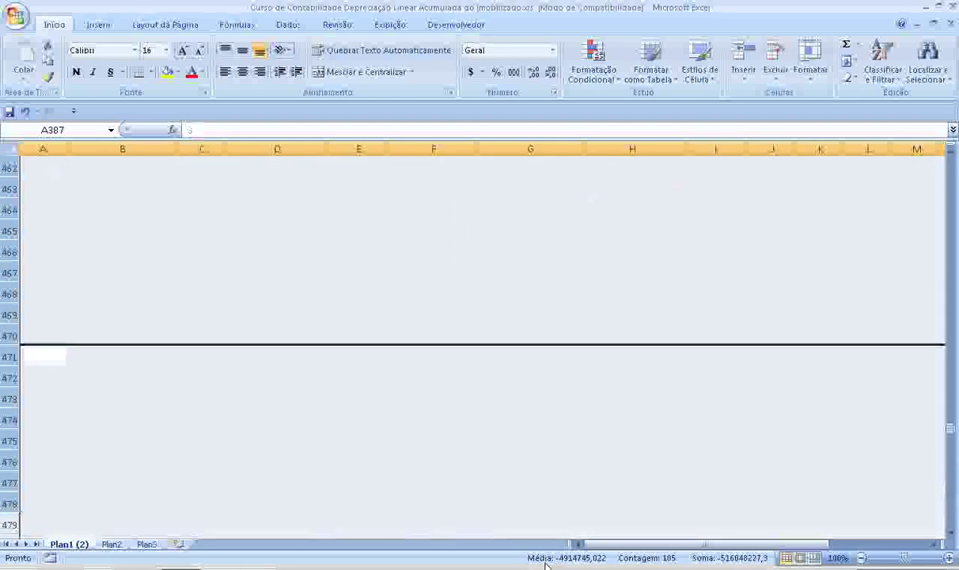
scroll(465, 483, up, 20)
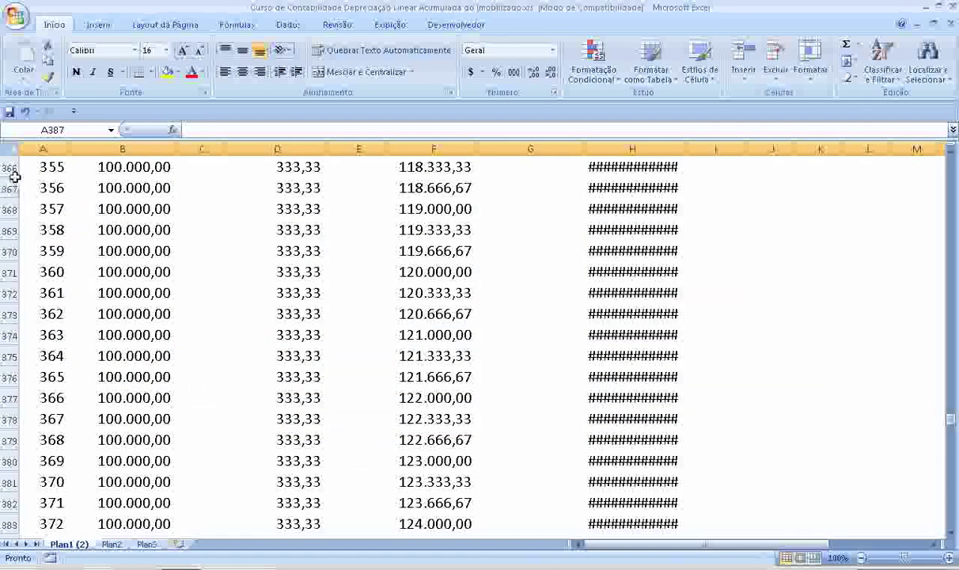
drag(10, 167, 16, 276)
key(Delete)
Clear the remaining rows for months 301 onward and widen column H
scroll(237, 475, up, 12)
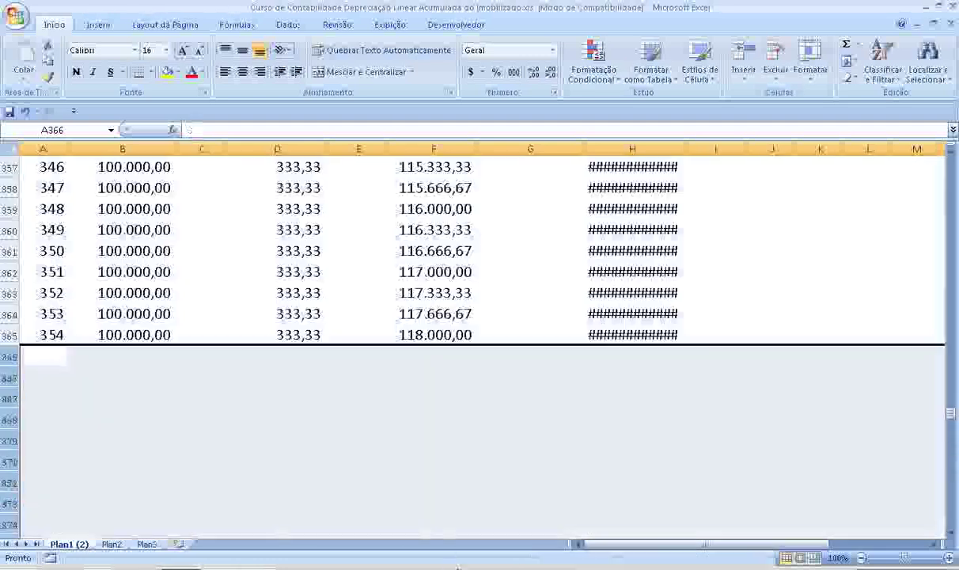
scroll(242, 469, up, 4)
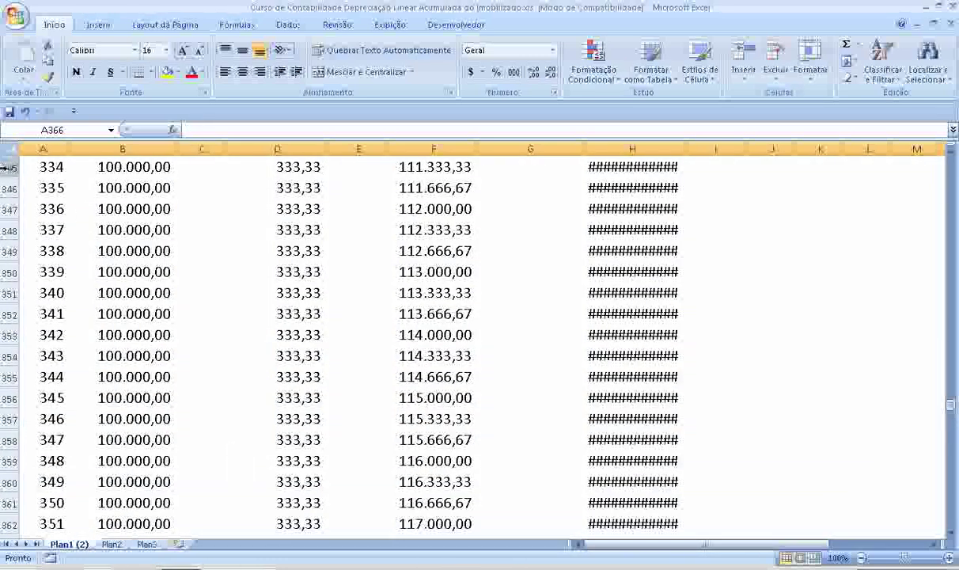
mouse_move(11, 167)
mouse_down()
mouse_move(309, 539)
mouse_move(287, 518)
mouse_up()
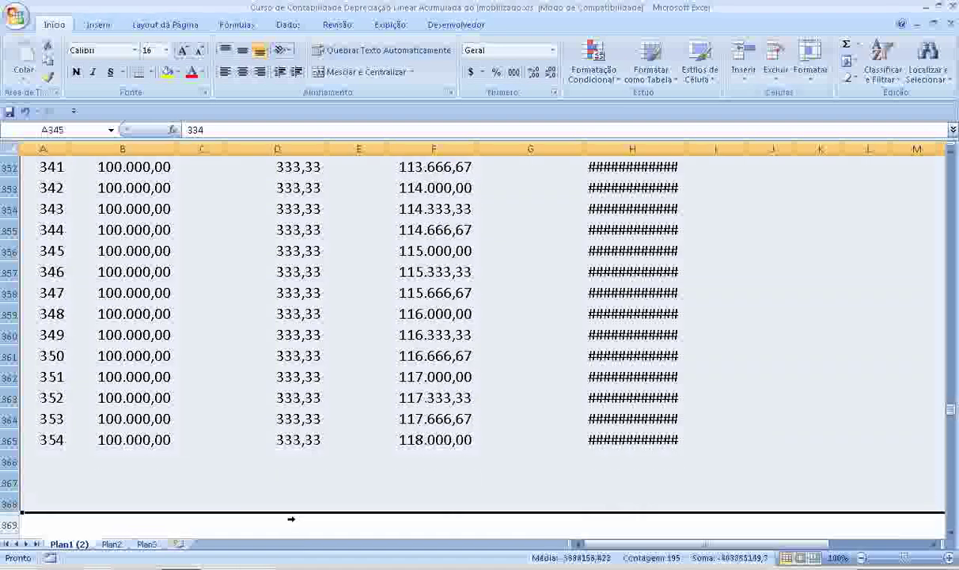
key(Delete)
scroll(295, 518, up, 5)
scroll(4, 463, up, 4)
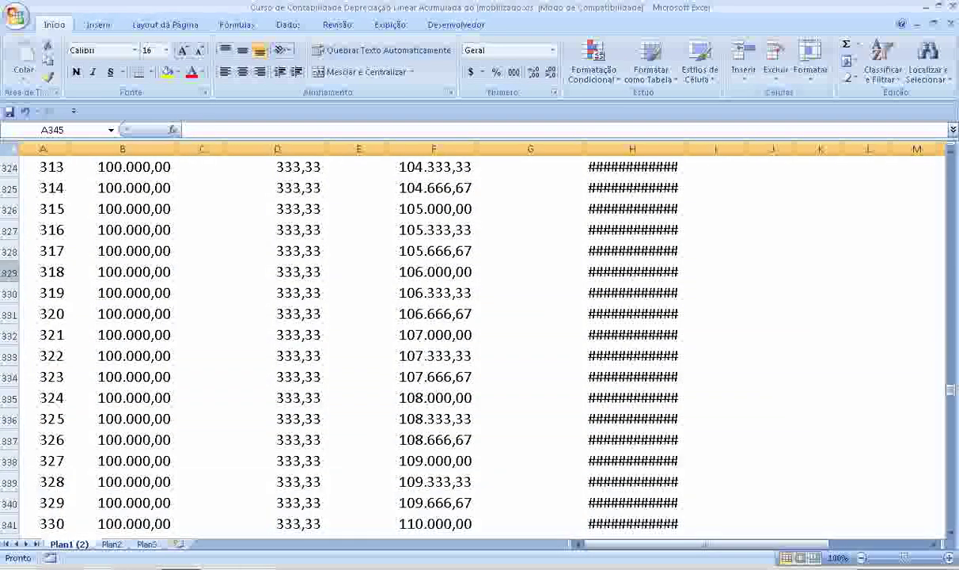
drag(9, 167, 10, 538)
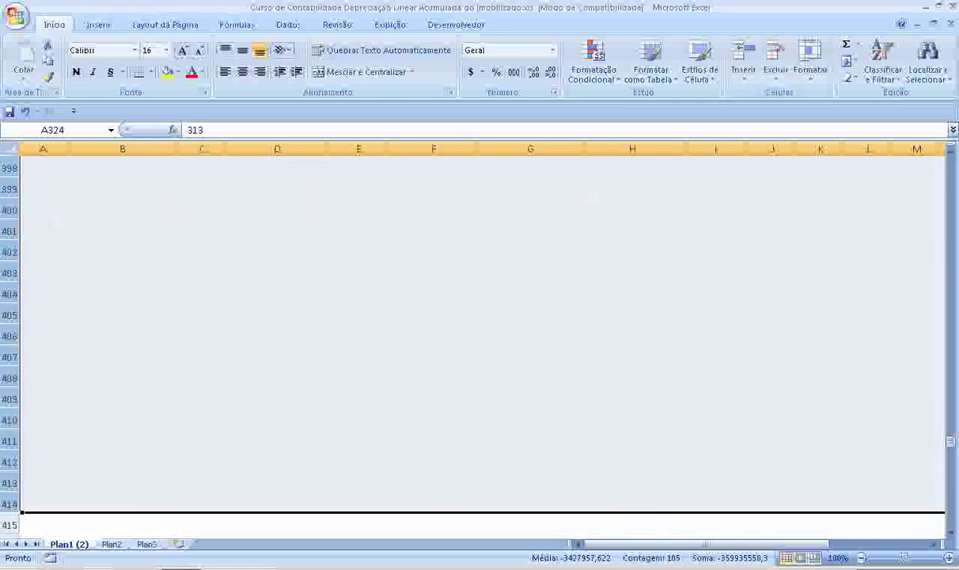
scroll(475, 340, up, 10)
scroll(475, 340, up, 1)
scroll(475, 340, up, 1)
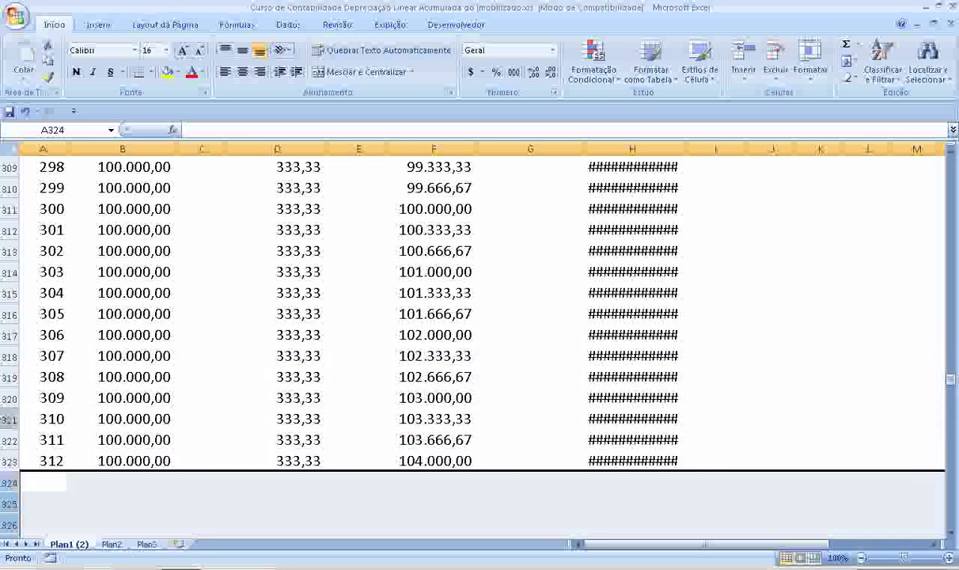
drag(10, 230, 37, 458)
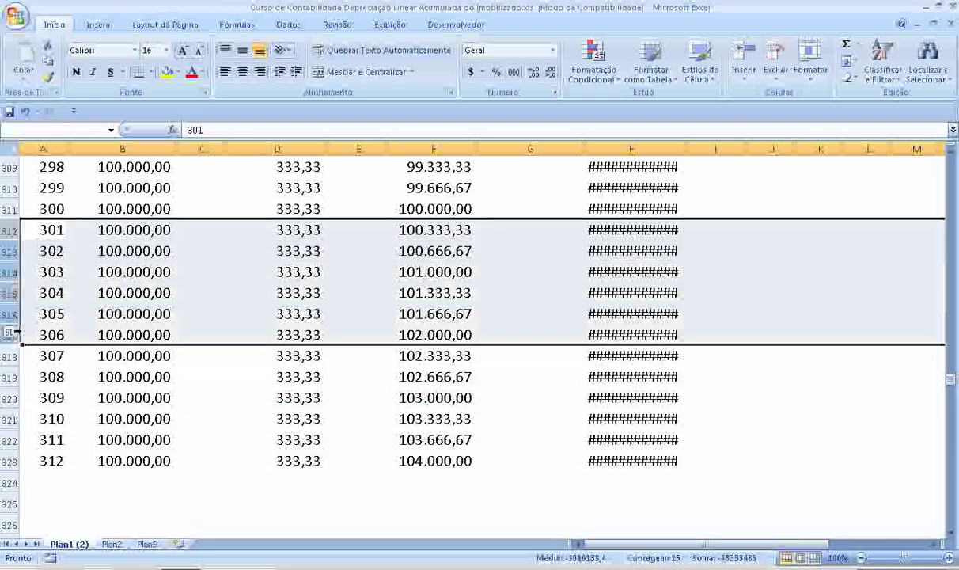
key(Delete)
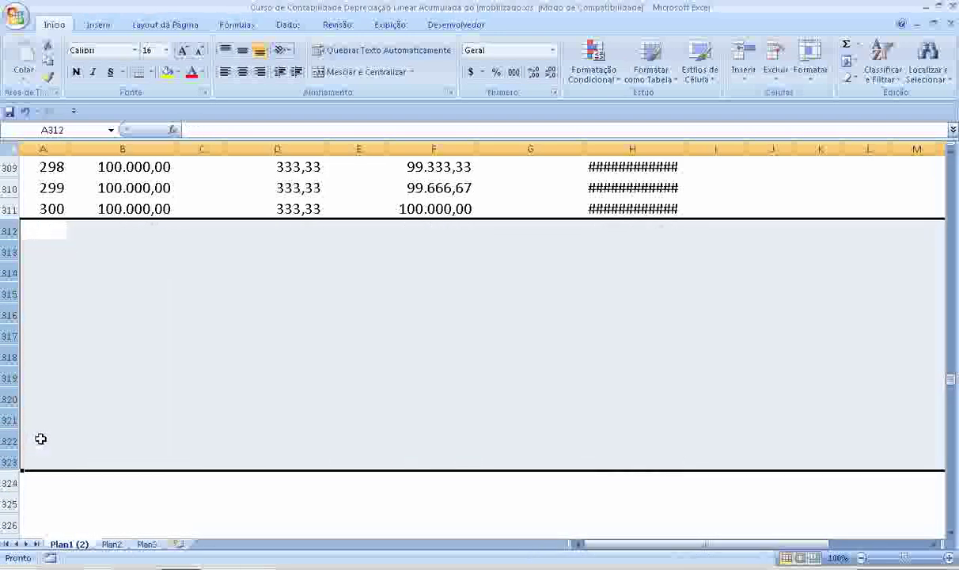
drag(682, 151, 699, 150)
Clear all rows below month 24, from row 36 downward
scroll(701, 155, up, 4)
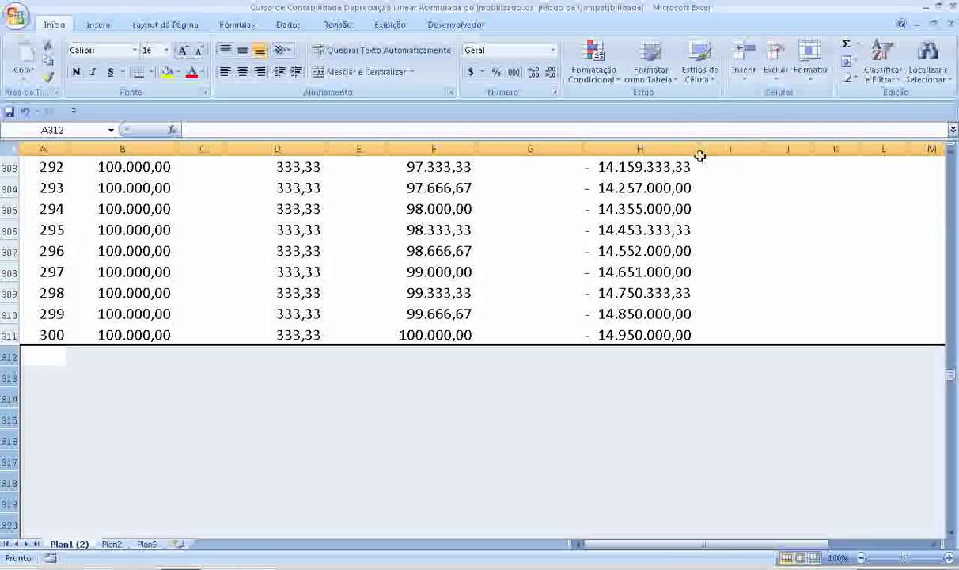
scroll(705, 159, up, 8)
scroll(708, 159, up, 8)
scroll(716, 158, up, 7)
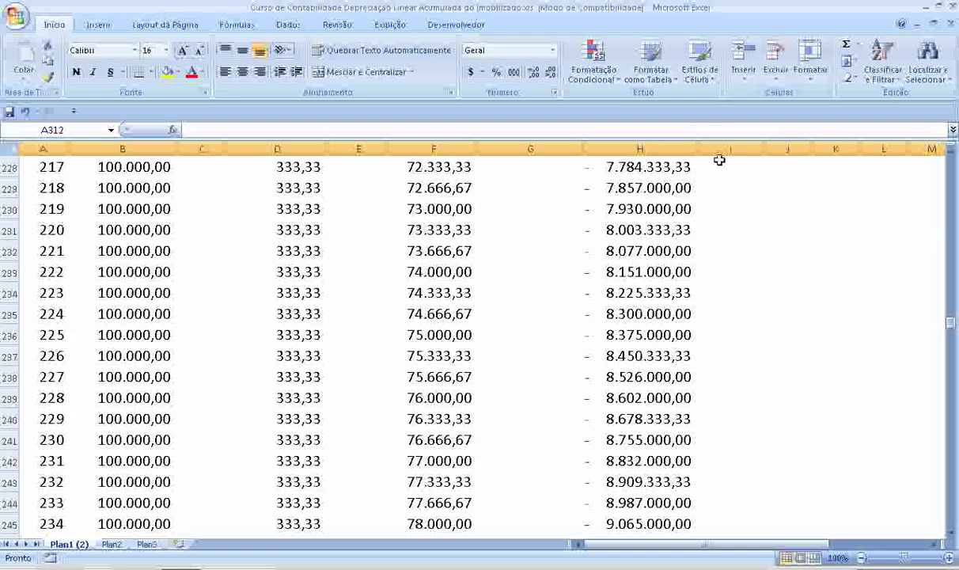
scroll(724, 154, up, 12)
scroll(728, 150, up, 13)
scroll(728, 151, up, 8)
scroll(728, 150, up, 5)
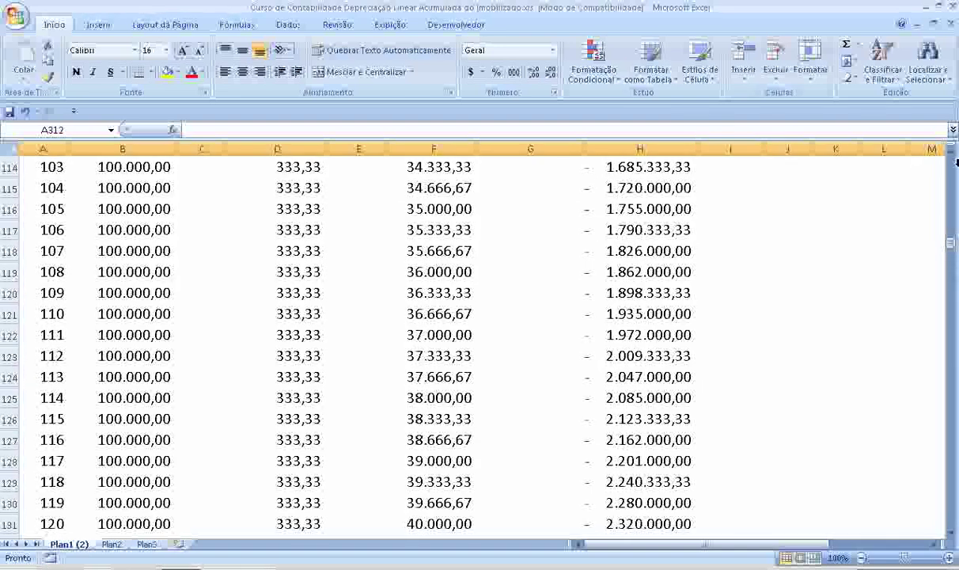
scroll(954, 166, up, 6)
scroll(954, 166, up, 12)
scroll(954, 166, up, 6)
scroll(954, 166, up, 12)
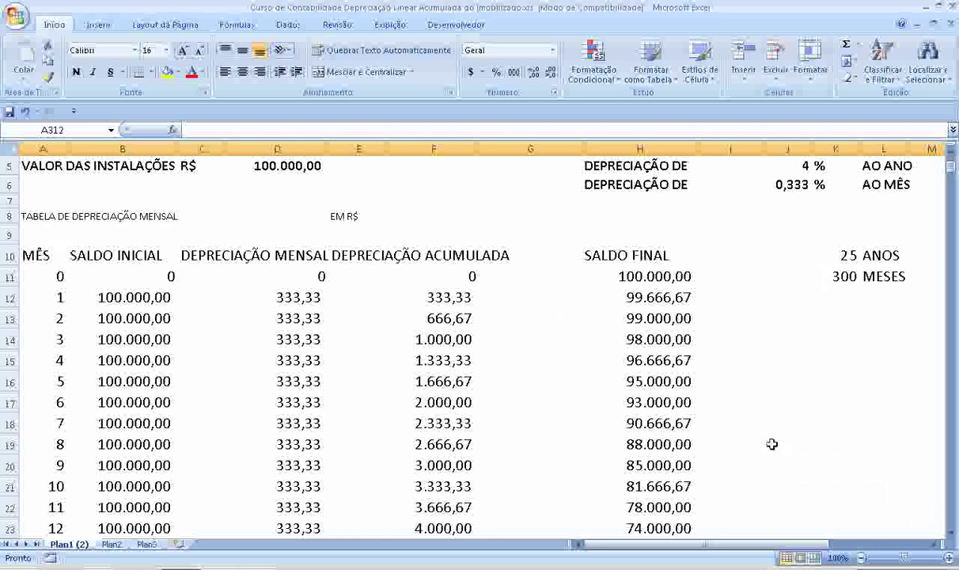
scroll(764, 439, down, 2)
scroll(764, 439, down, 1)
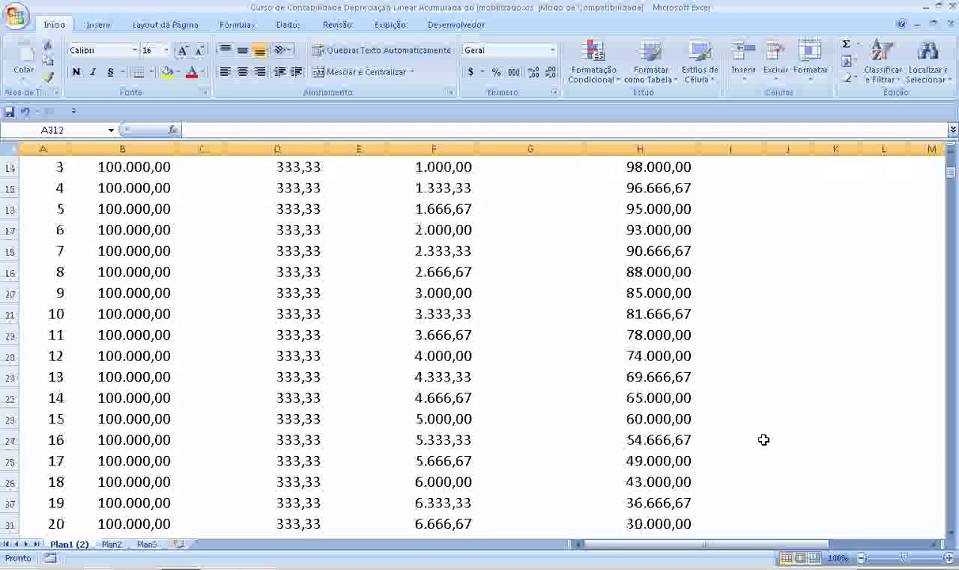
scroll(764, 439, down, 1)
scroll(765, 438, down, 2)
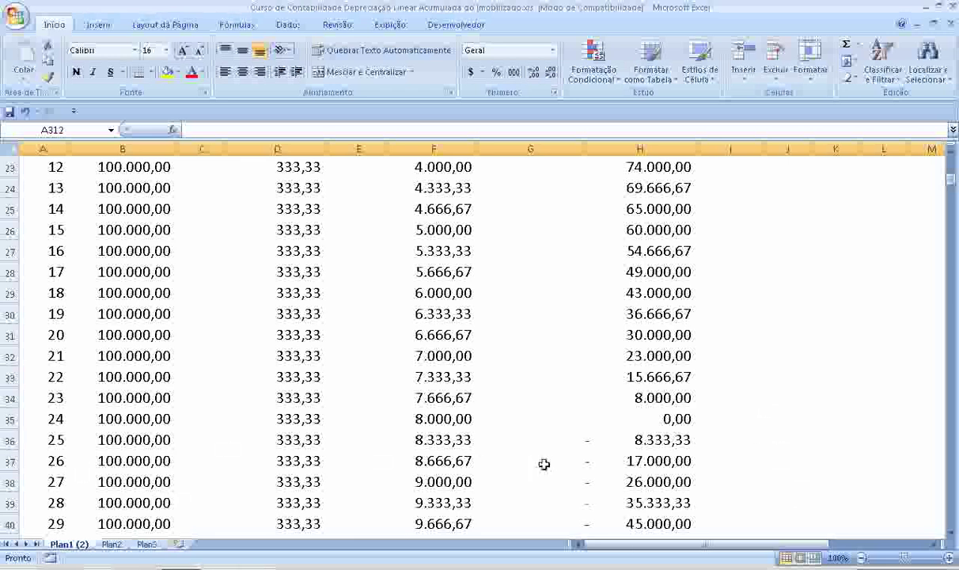
drag(10, 440, 11, 524)
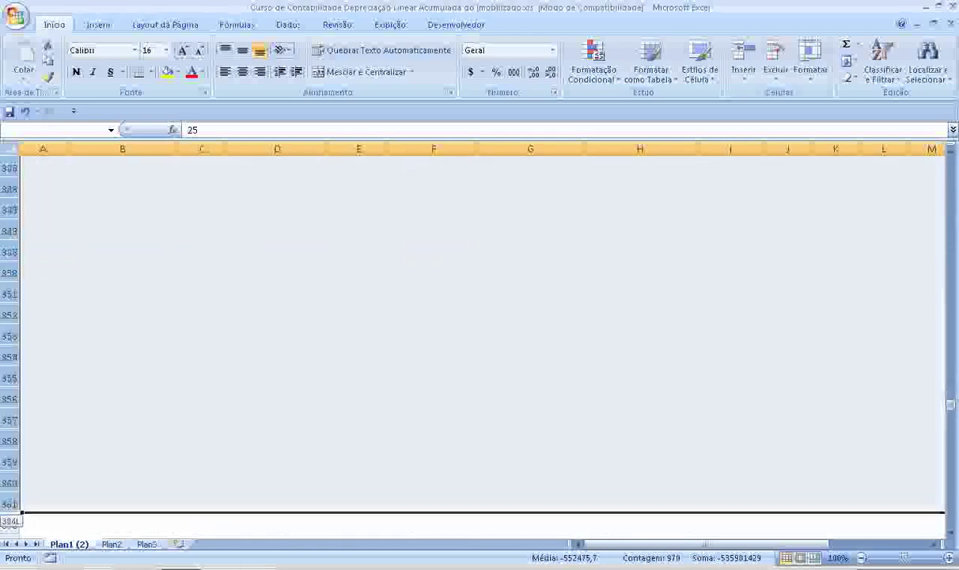
key(Delete)
Check that month 24's Saldo Final in H35 is 0,00
scroll(758, 373, up, 1)
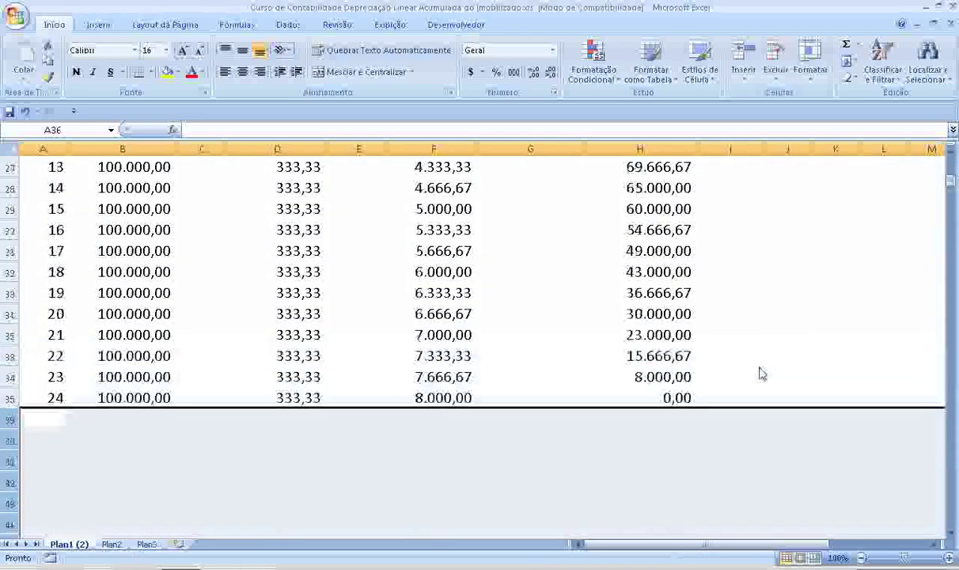
scroll(696, 416, up, 1)
click(682, 460)
scroll(725, 448, up, 6)
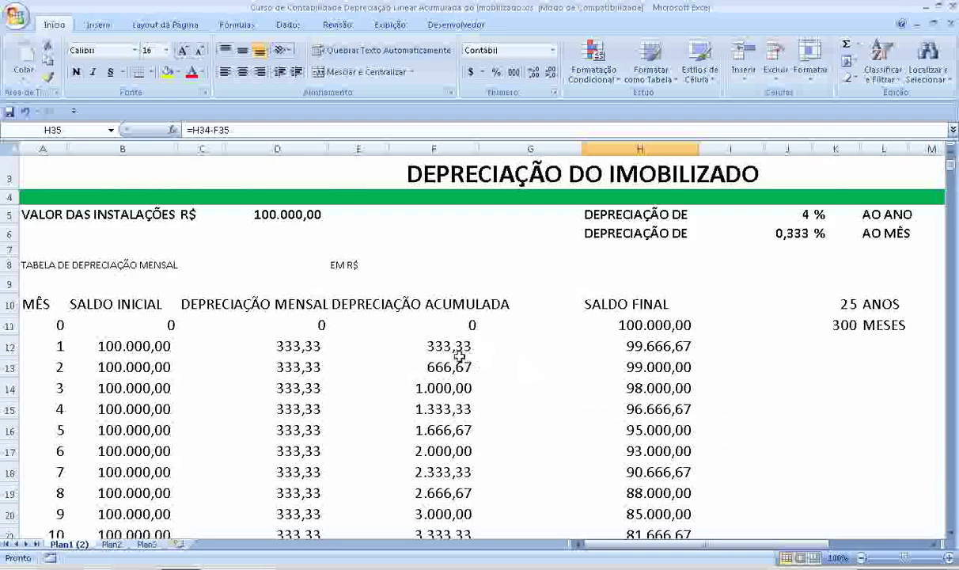
click(307, 388)
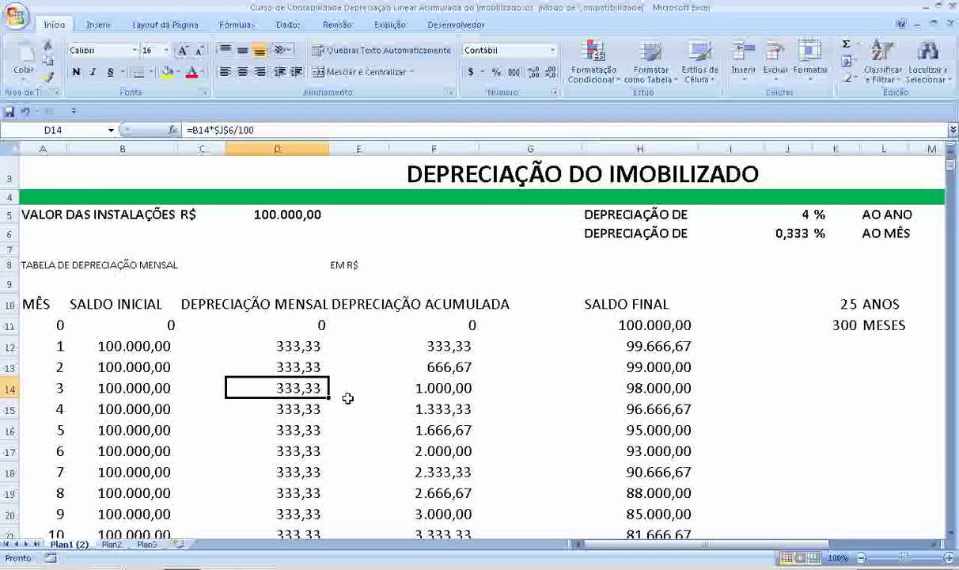
click(396, 387)
click(683, 389)
scroll(680, 394, down, 1)
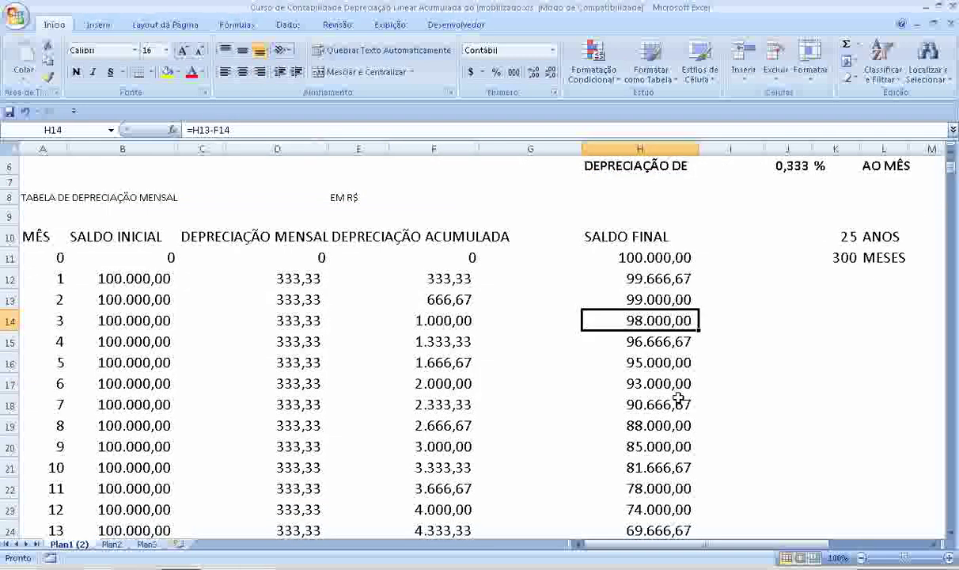
scroll(679, 400, up, 1)
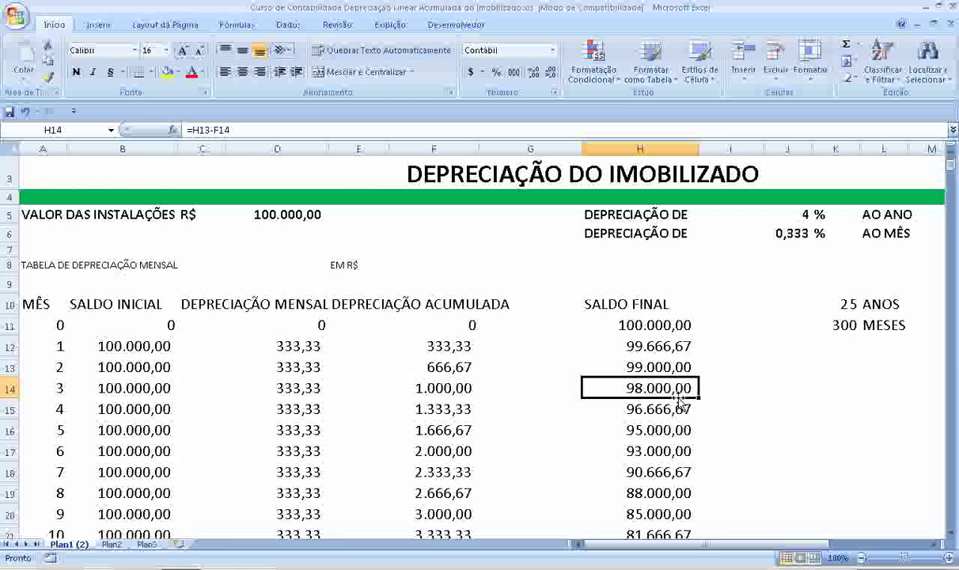
click(279, 346)
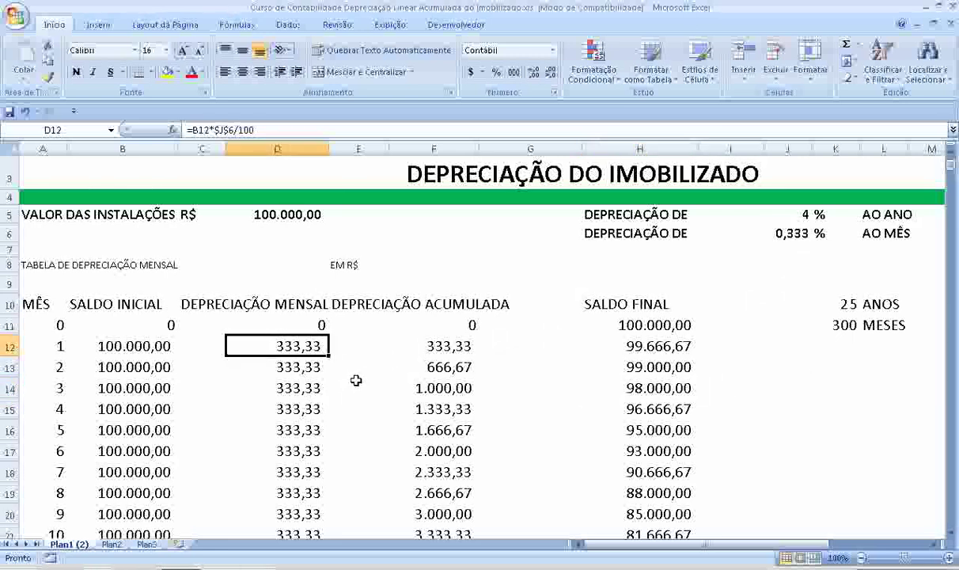
key(F2)
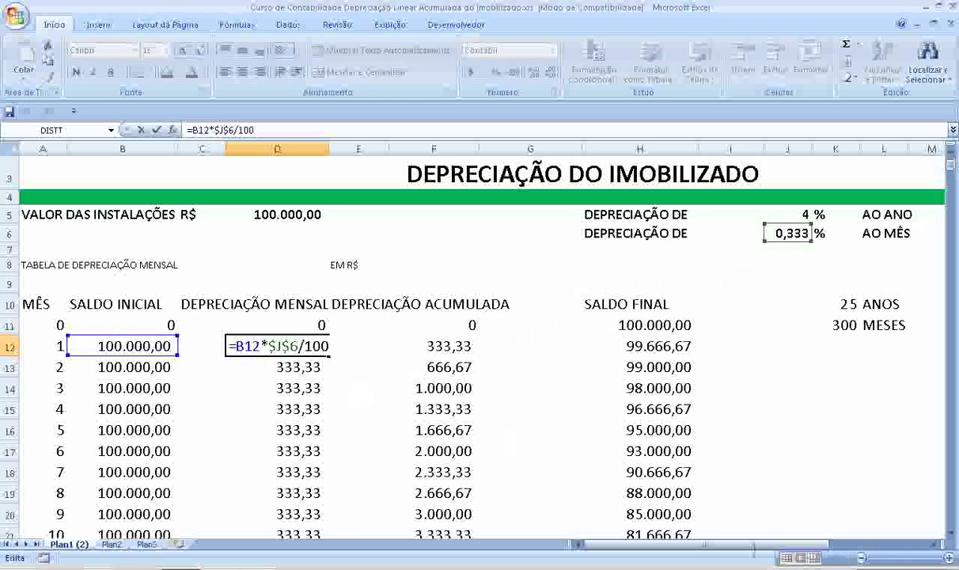
key(Return)
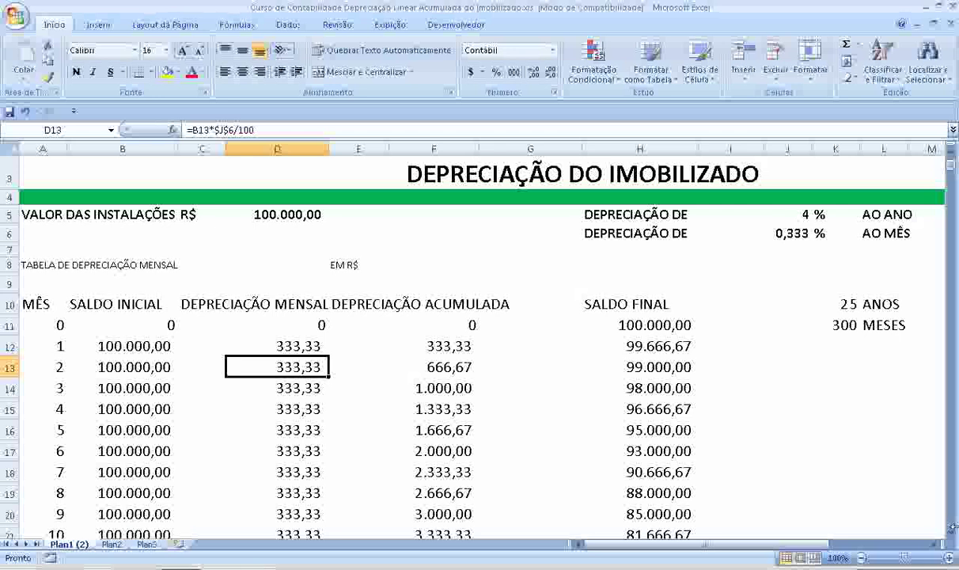
click(277, 346)
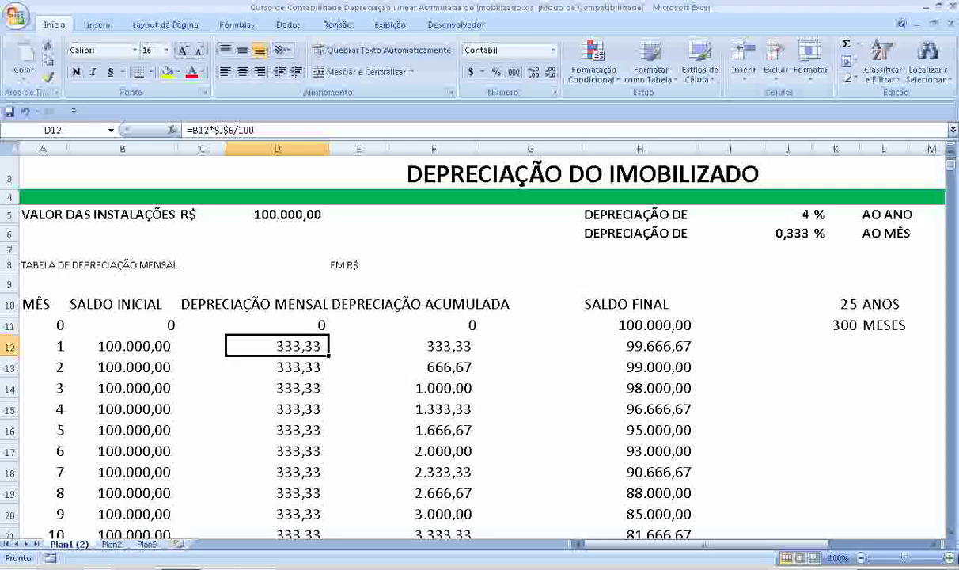
scroll(475, 340, down, 2)
scroll(475, 340, down, 2)
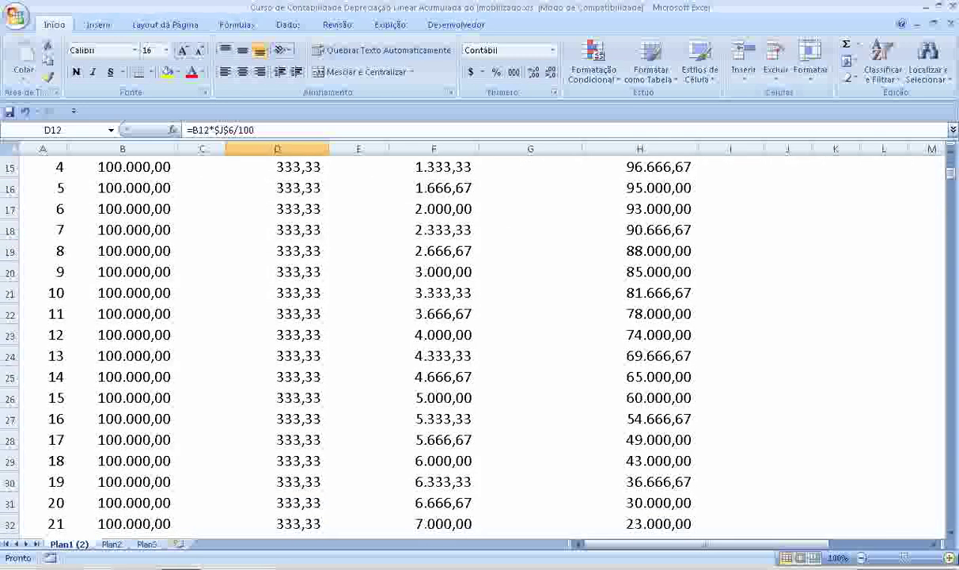
scroll(475, 341, down, 2)
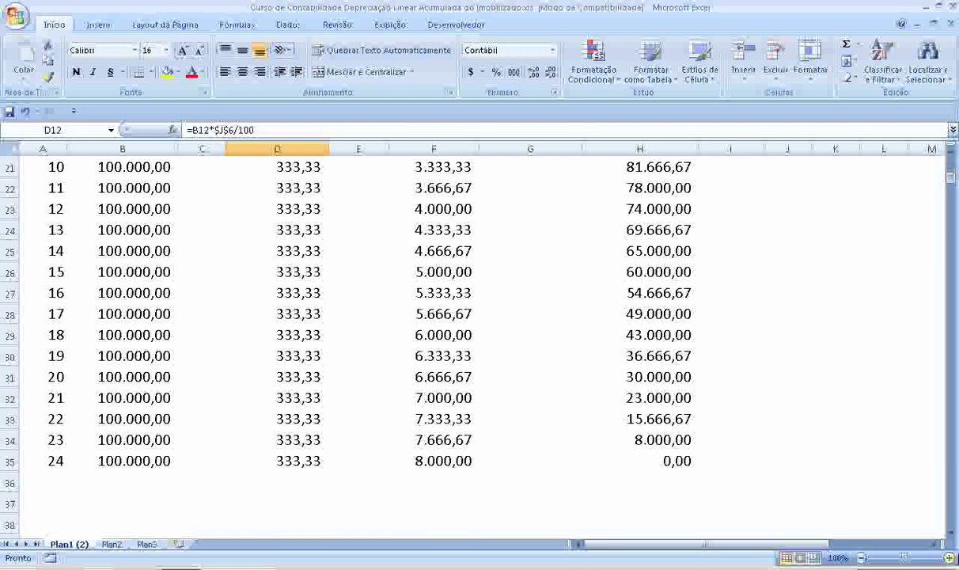
scroll(475, 340, up, 4)
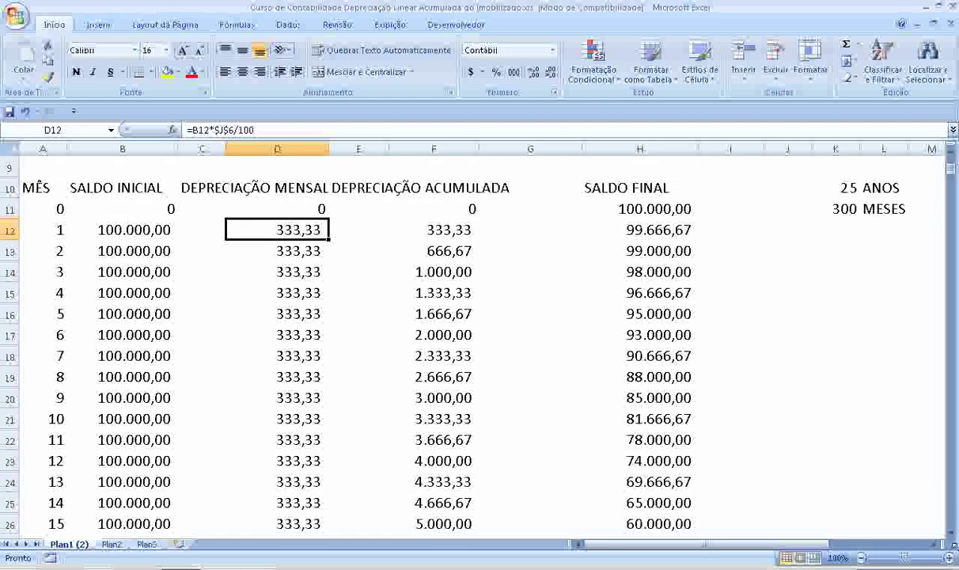
scroll(475, 341, down, 1)
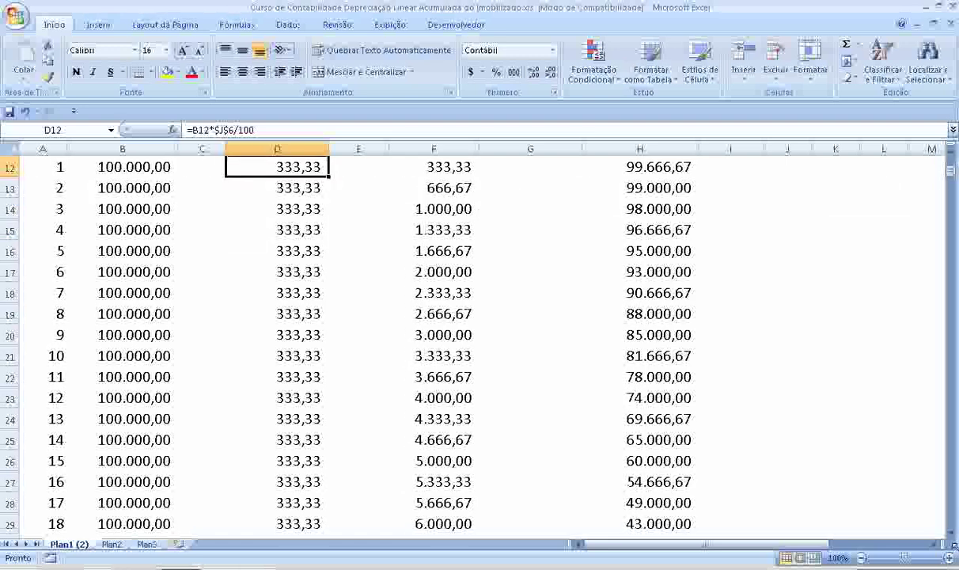
scroll(475, 340, down, 1)
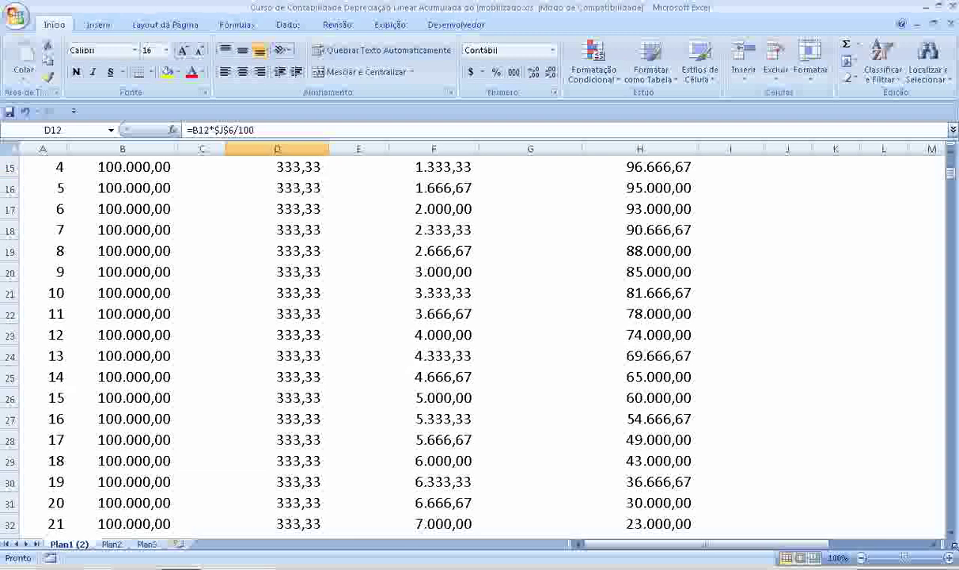
scroll(475, 341, up, 1)
scroll(475, 341, up, 1)
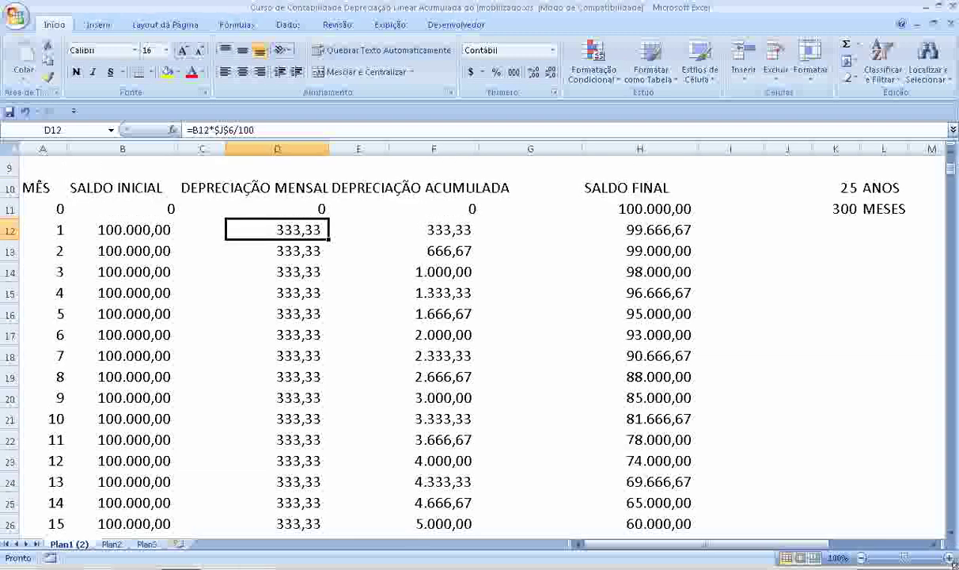
click(631, 255)
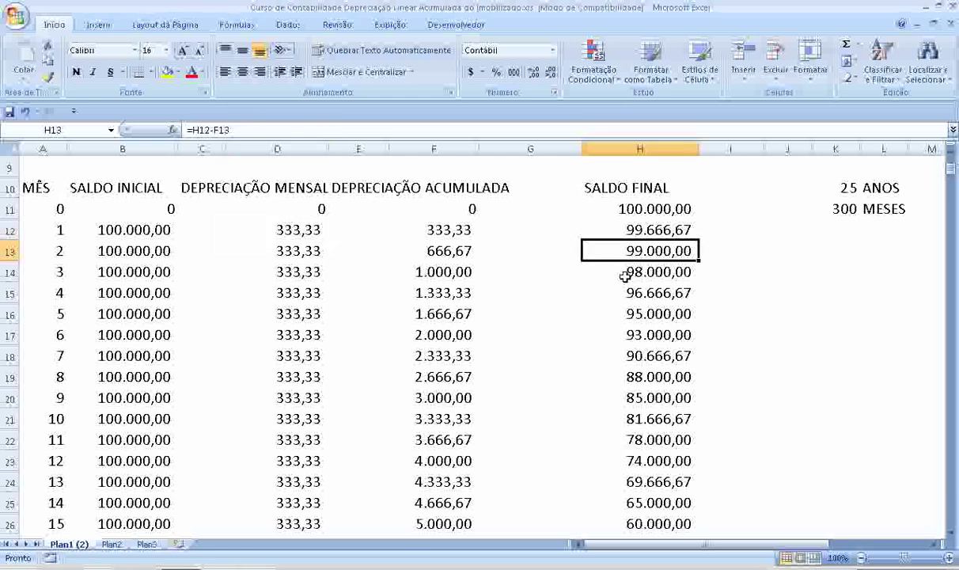
click(598, 222)
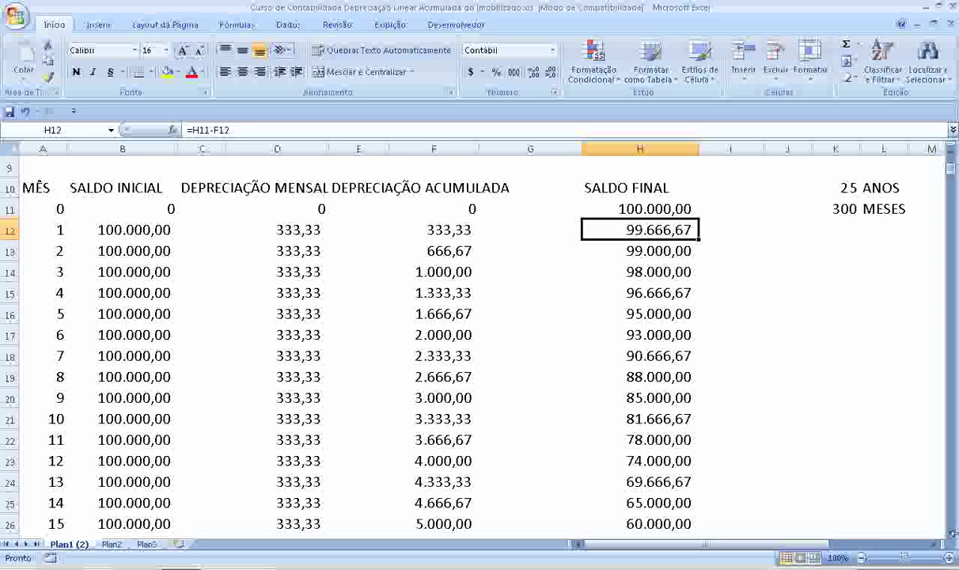
key(F2)
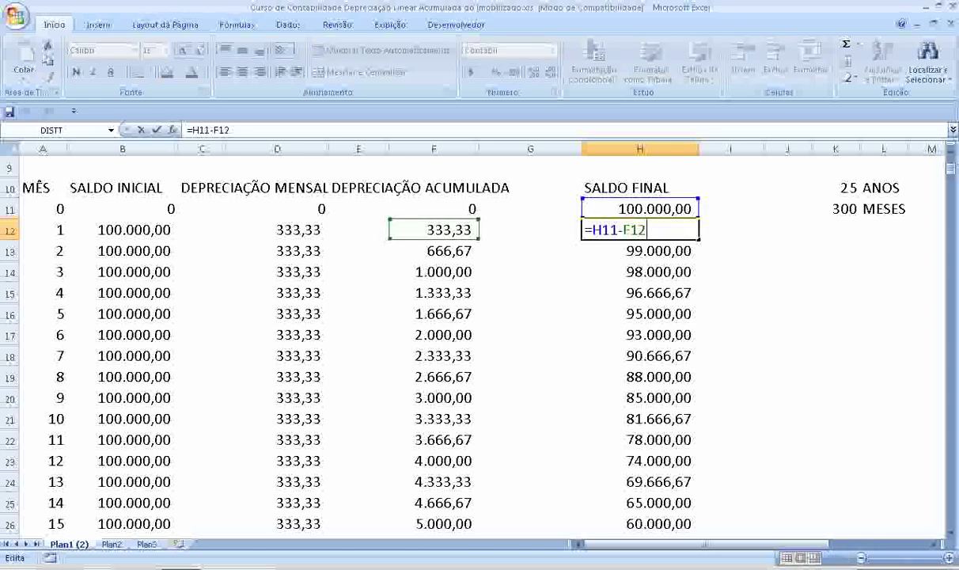
key(Return)
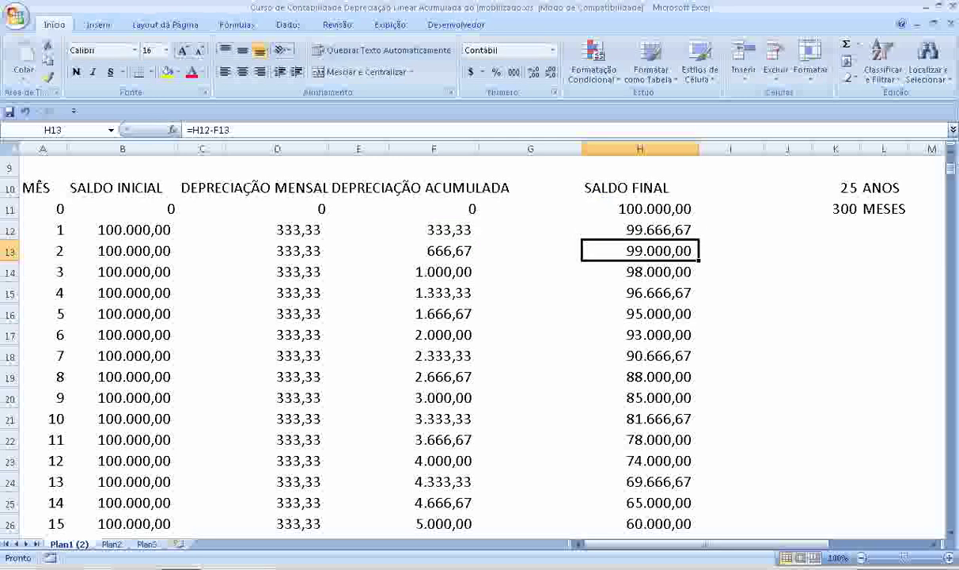
key(F2)
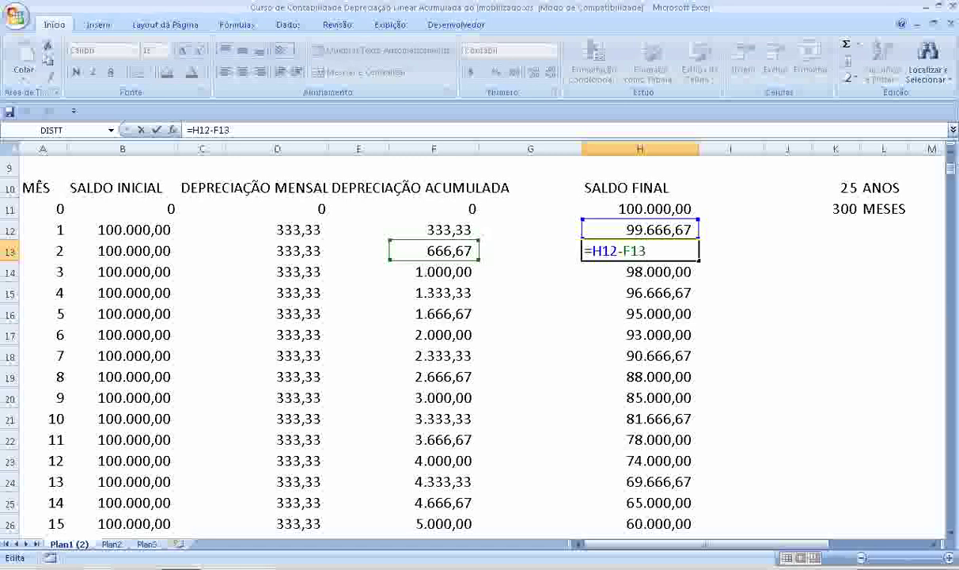
key(Return)
key(F2)
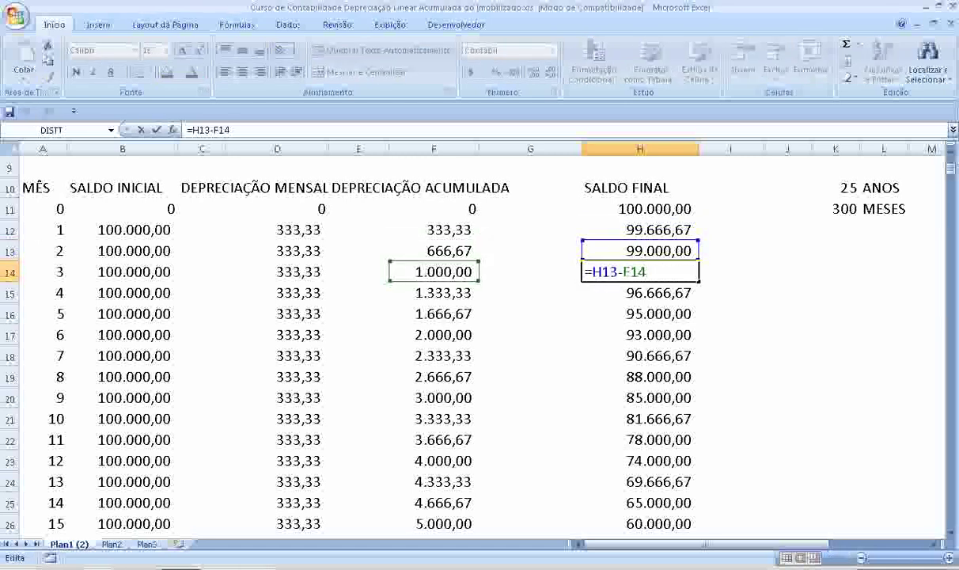
key(Return)
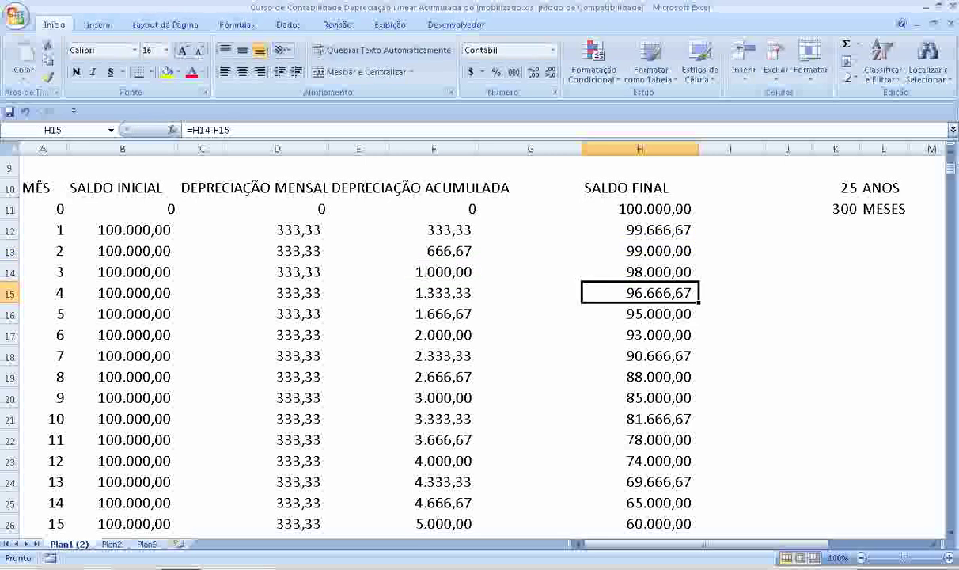
key(Up)
key(Up)
key(Up)
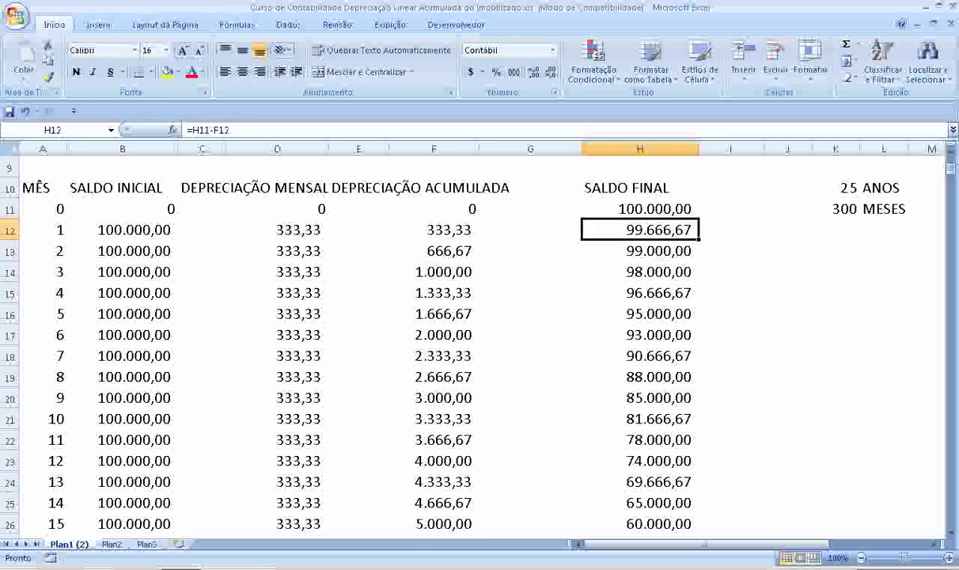
Rebuild H12 as =H11-F12 for month 1's Saldo Final
text(=)
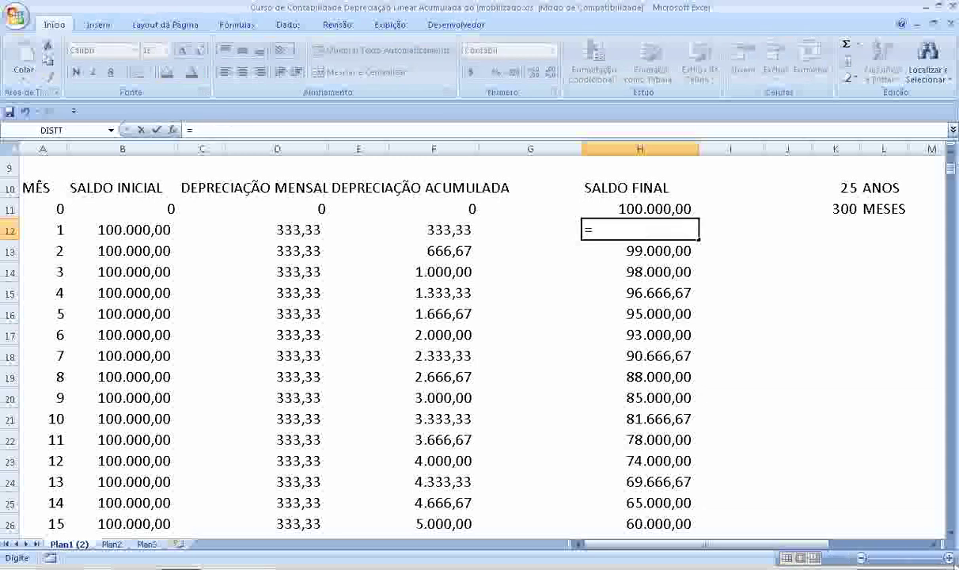
click(638, 206)
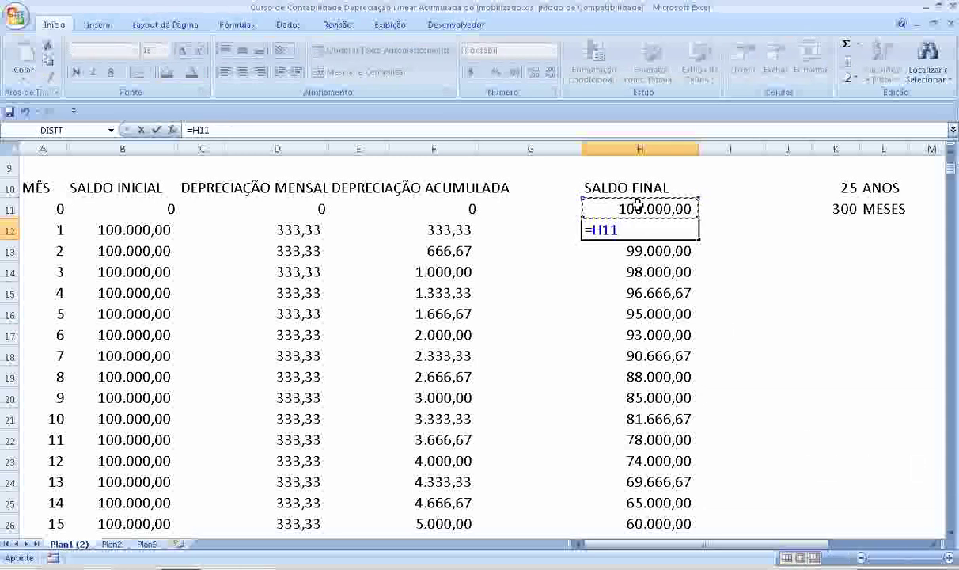
text(-)
click(436, 229)
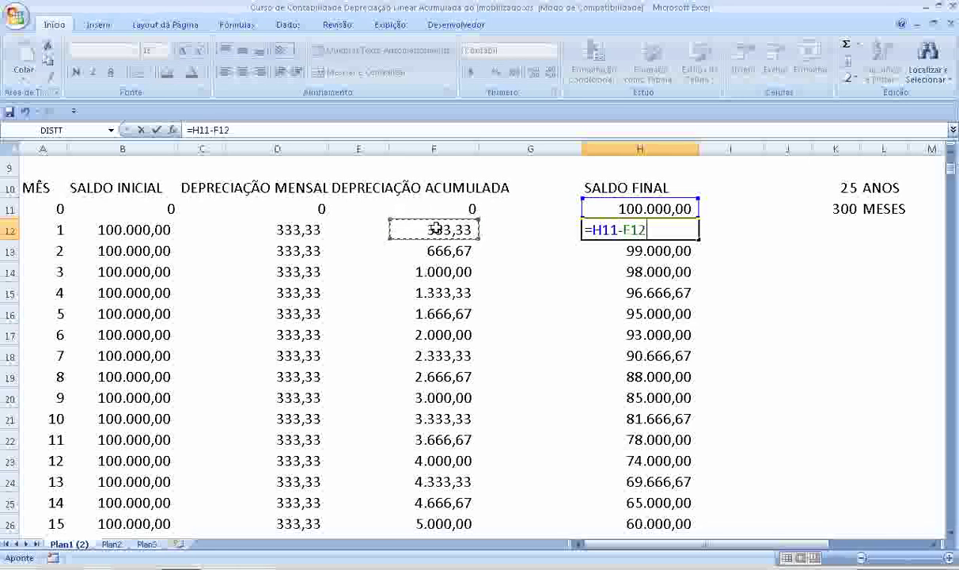
key(Return)
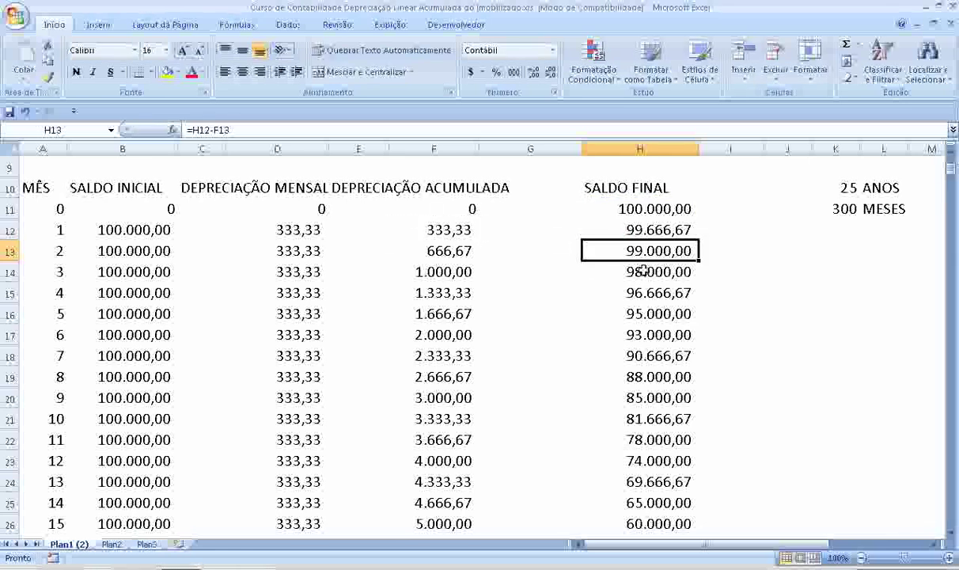
Make the opening balance reference absolute, giving =$H$11-F12
click(633, 231)
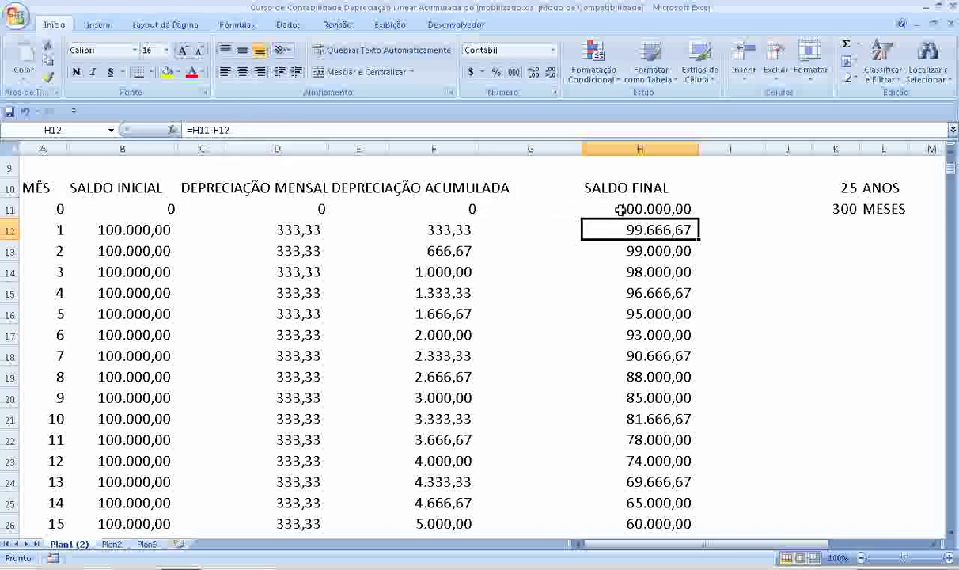
click(200, 135)
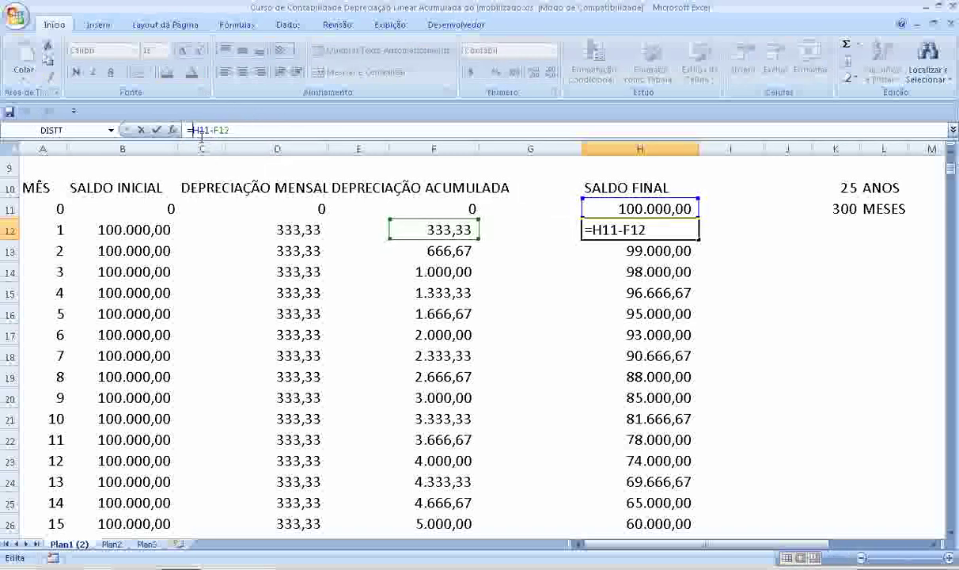
text($)
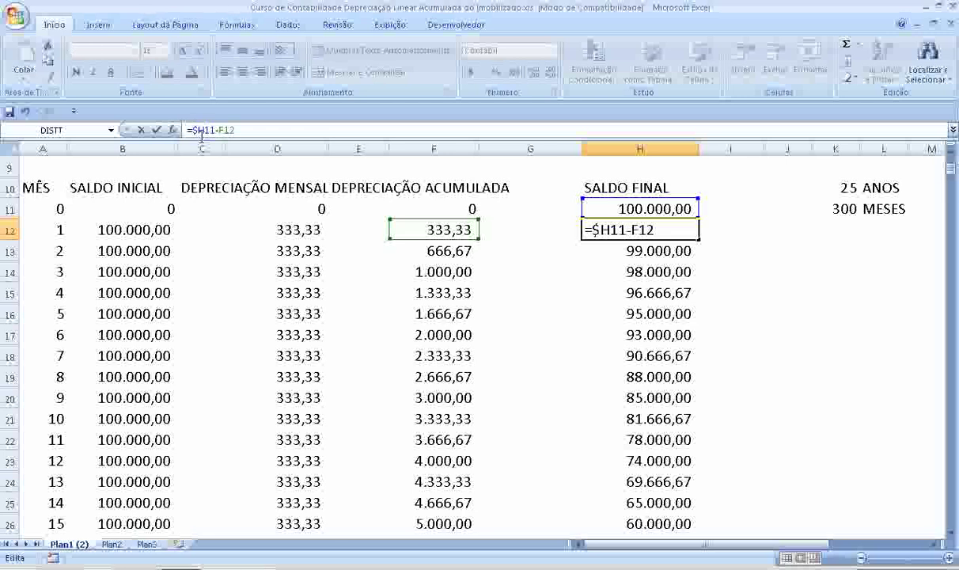
text($)
key(Return)
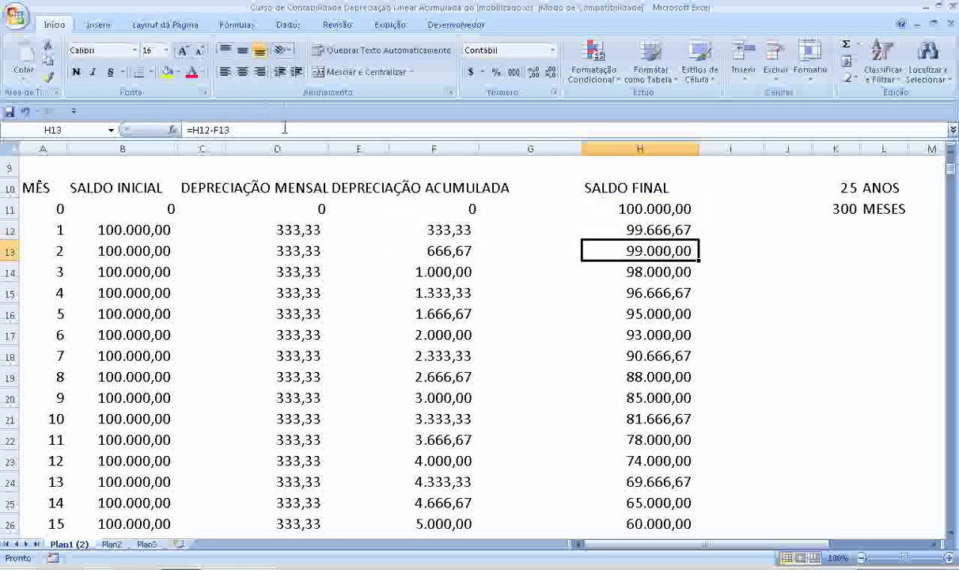
click(648, 228)
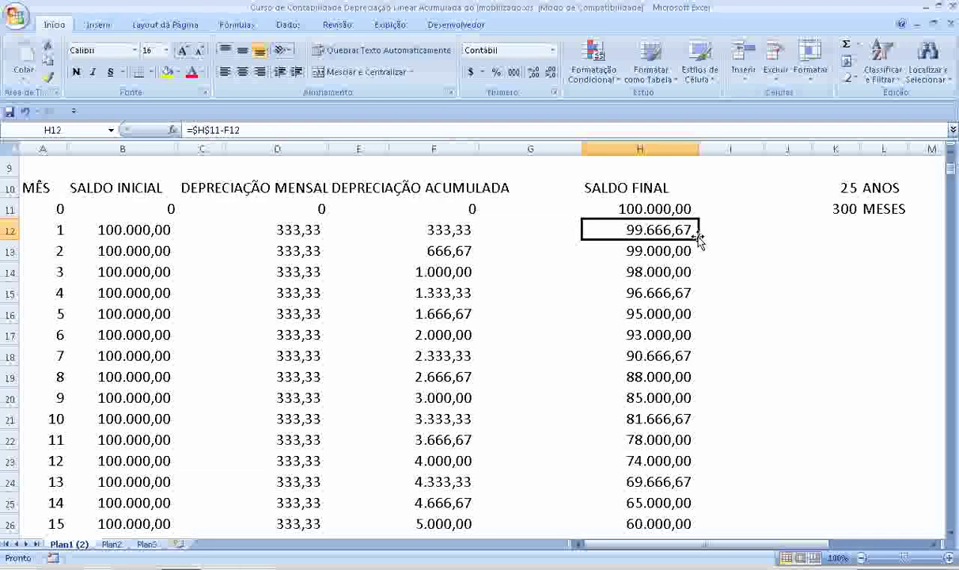
Copy H12's Saldo Final formula down to row 35 and select the month 22–24 rows
drag(699, 237, 721, 565)
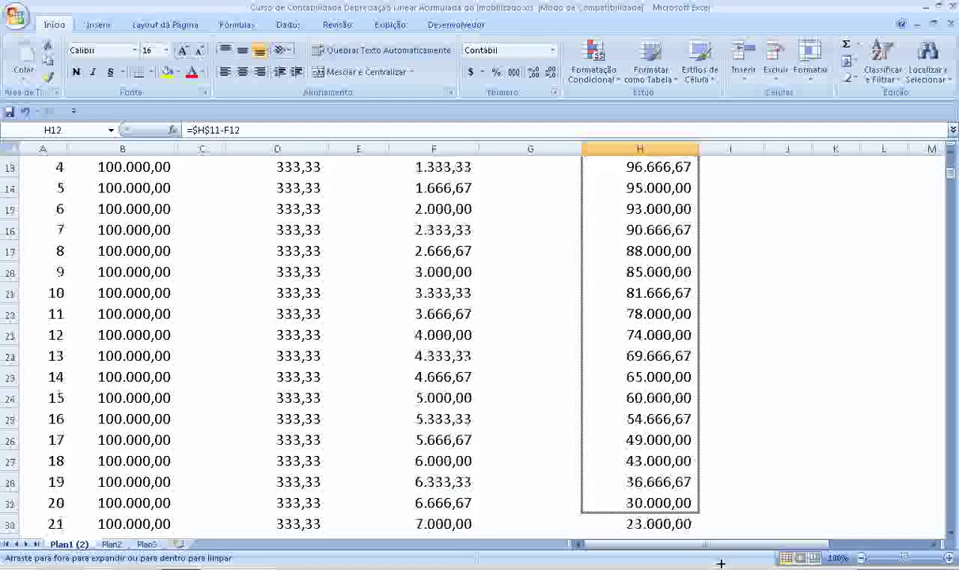
drag(721, 564, 701, 506)
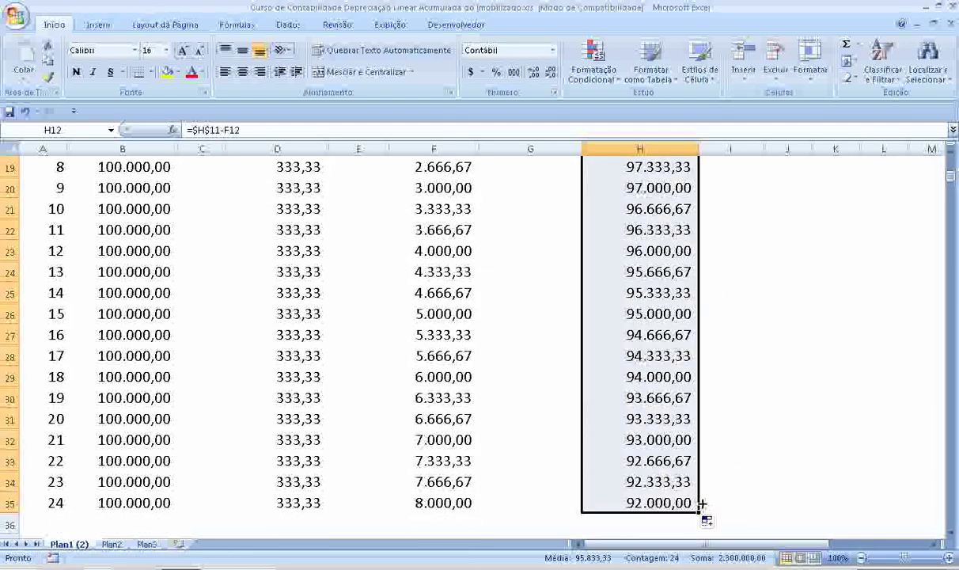
scroll(640, 402, up, 3)
scroll(144, 272, down, 5)
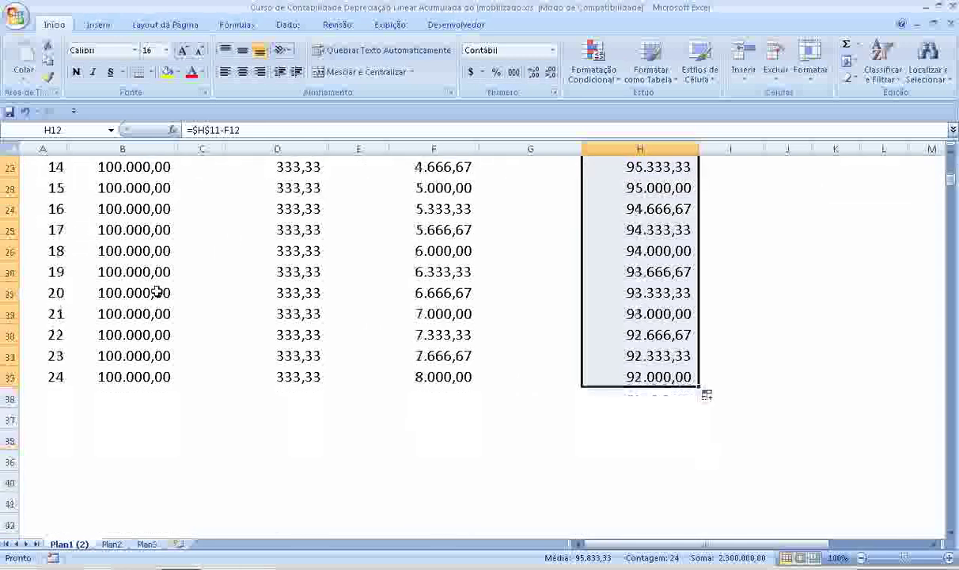
mouse_move(62, 337)
mouse_down()
mouse_move(688, 397)
mouse_move(701, 515)
mouse_move(618, 142)
mouse_move(622, 274)
mouse_up()
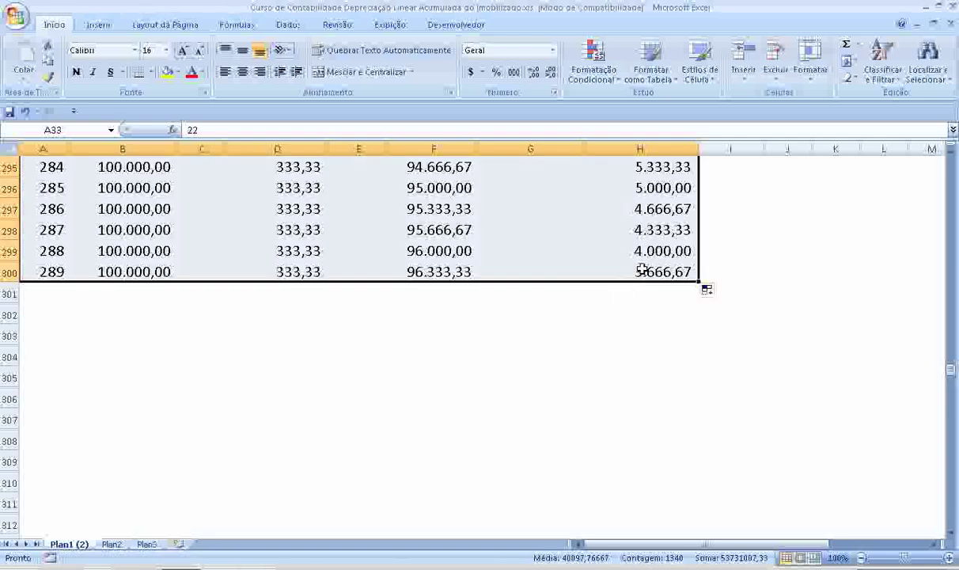
click(642, 269)
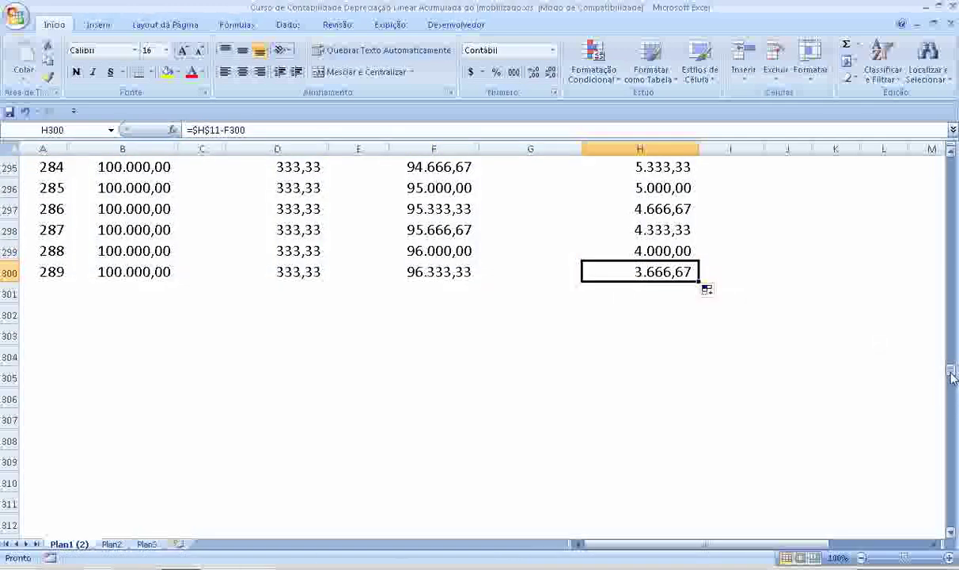
drag(953, 377, 952, 182)
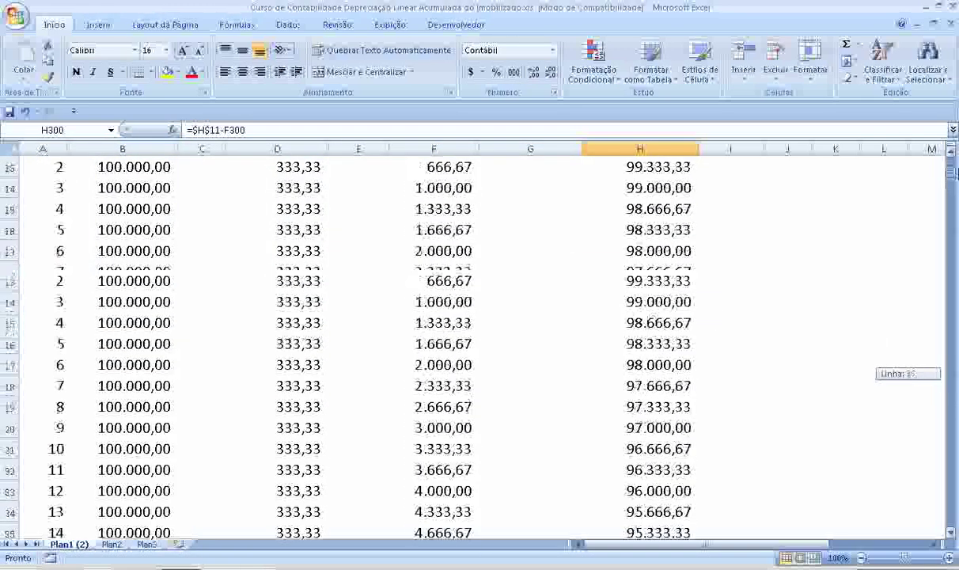
scroll(846, 368, down, 2)
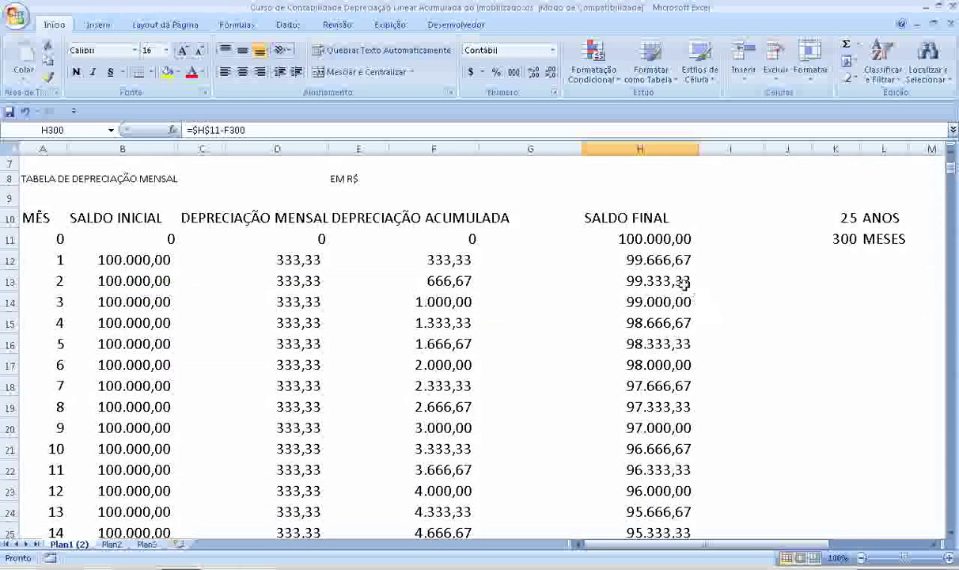
click(661, 260)
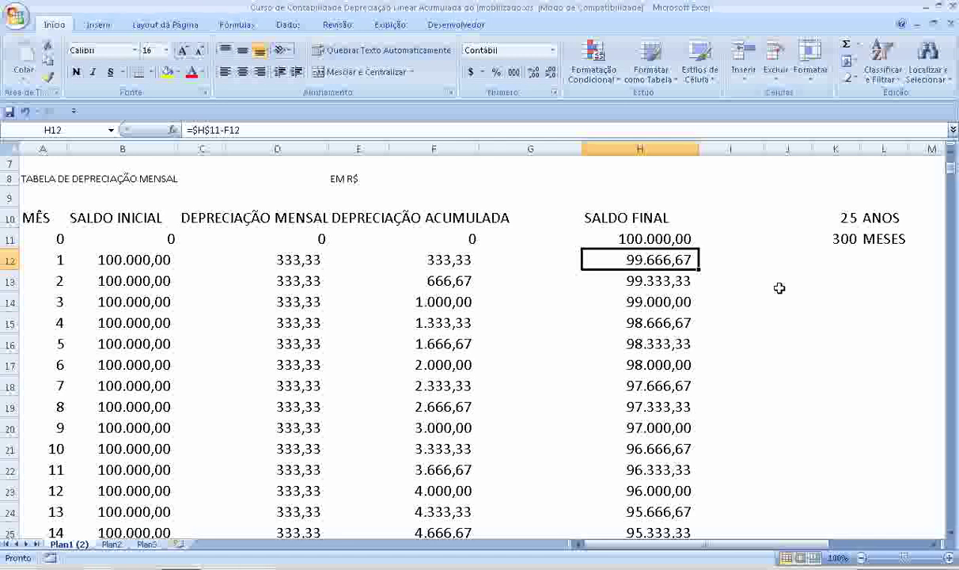
key(Down)
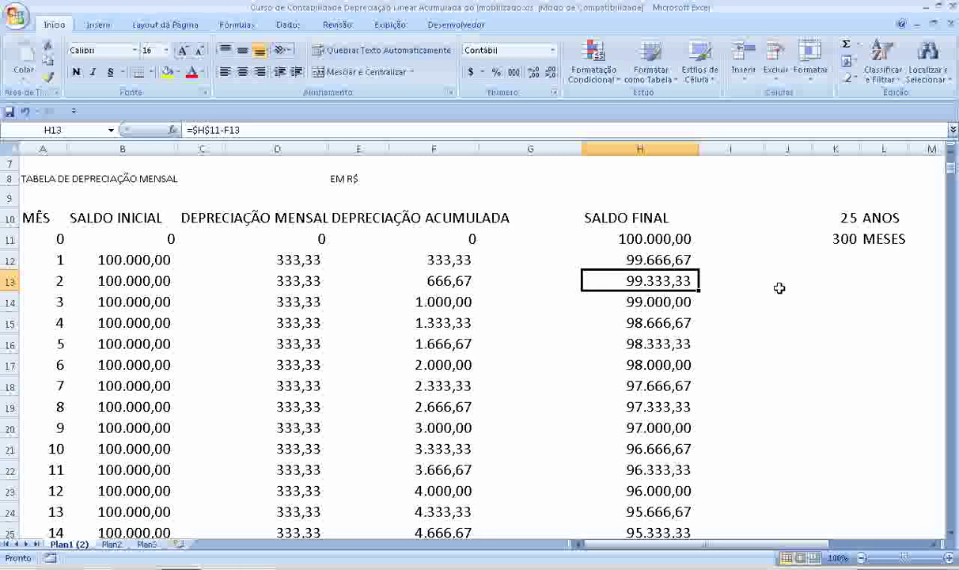
click(834, 239)
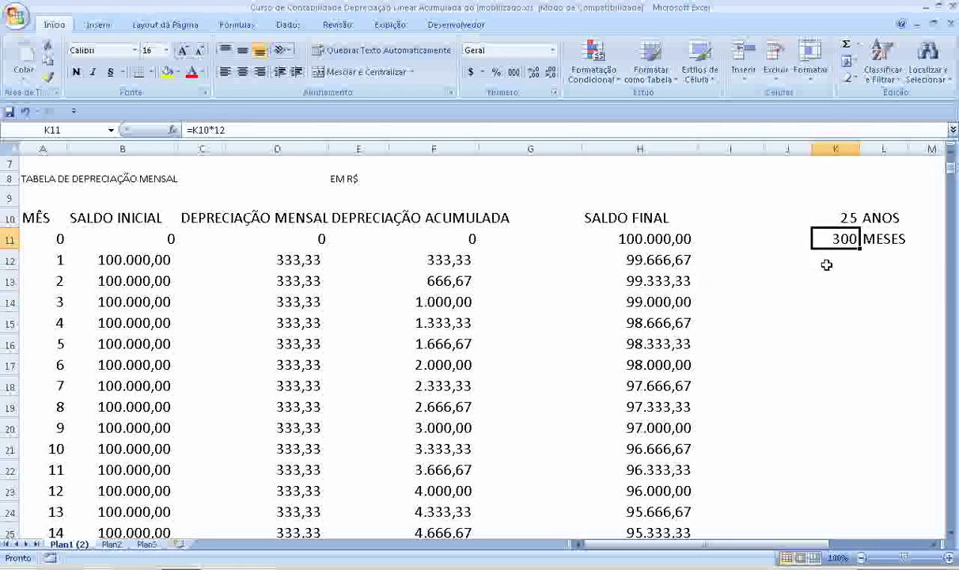
click(843, 218)
click(845, 237)
click(462, 281)
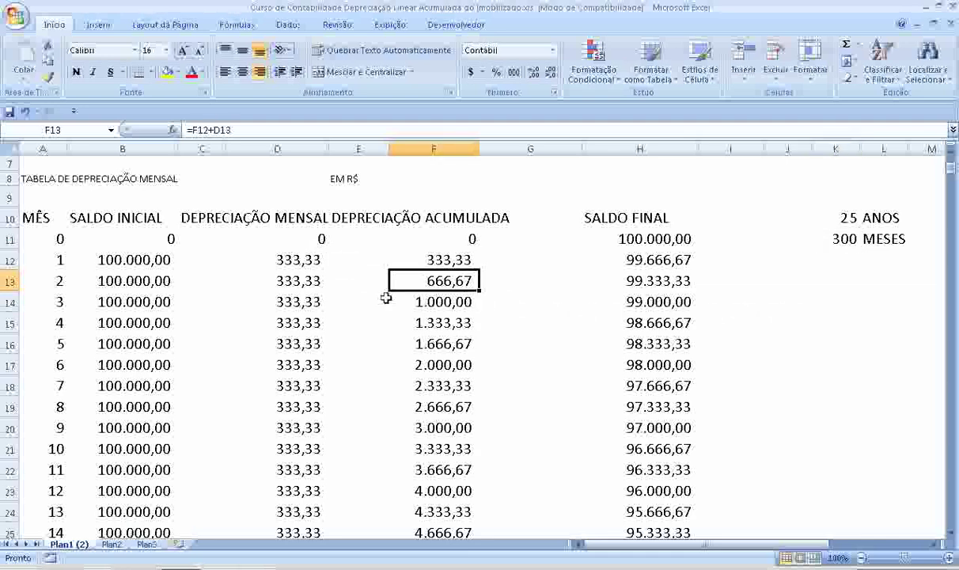
scroll(563, 323, down, 1)
scroll(563, 322, down, 9)
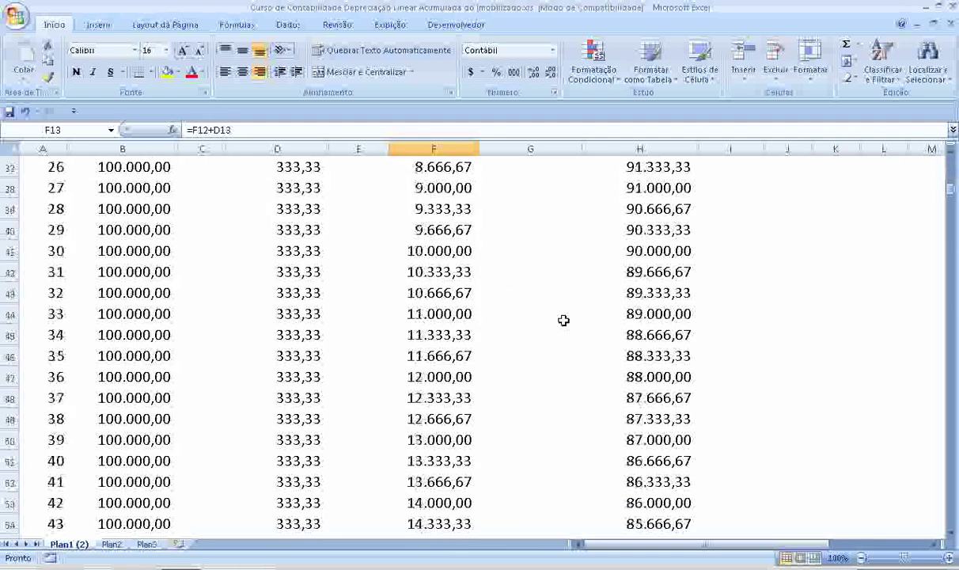
scroll(568, 313, down, 8)
scroll(573, 300, down, 7)
scroll(573, 300, down, 5)
scroll(573, 298, down, 1)
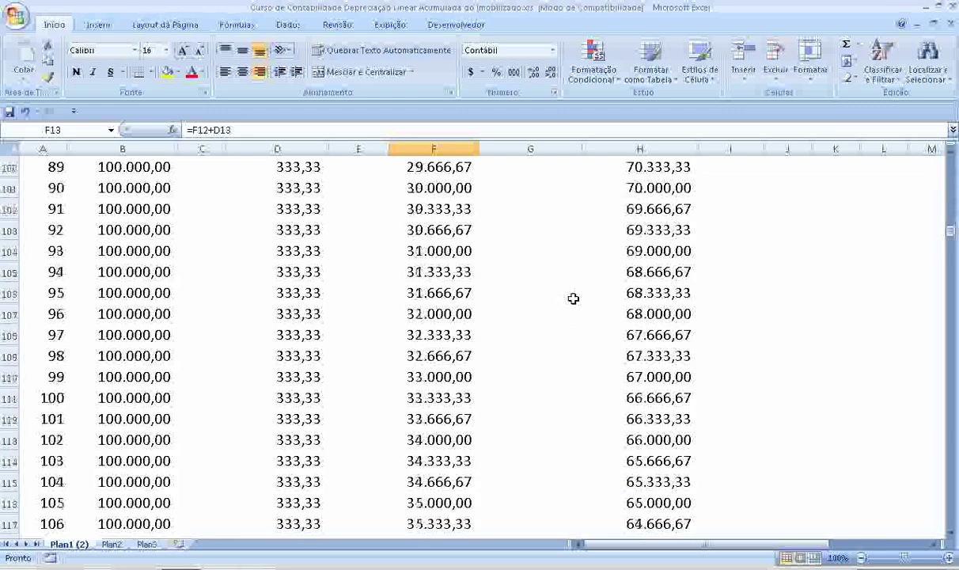
scroll(573, 297, down, 9)
scroll(573, 296, down, 8)
scroll(573, 295, down, 7)
scroll(574, 291, down, 7)
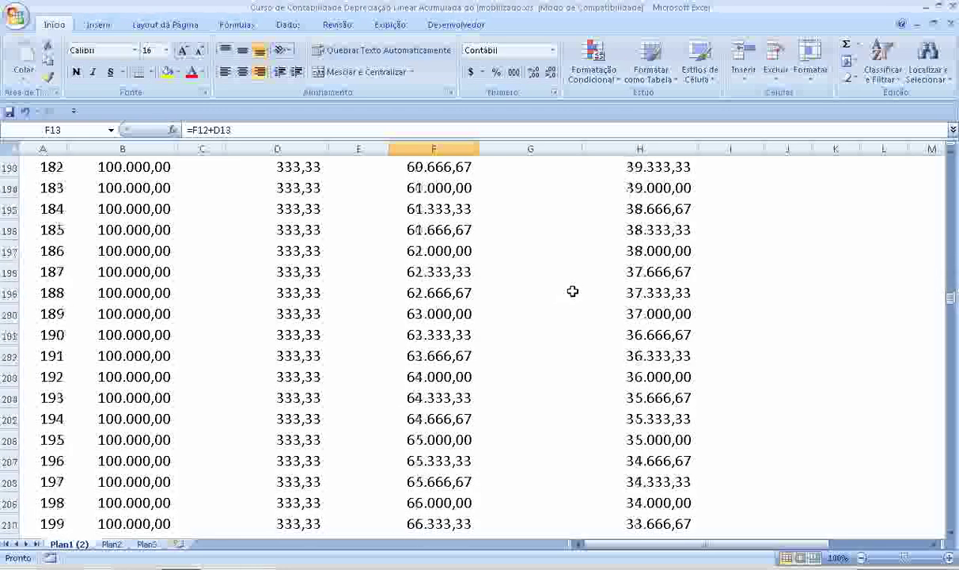
scroll(573, 289, down, 12)
scroll(572, 285, down, 7)
scroll(573, 283, down, 8)
scroll(573, 281, down, 5)
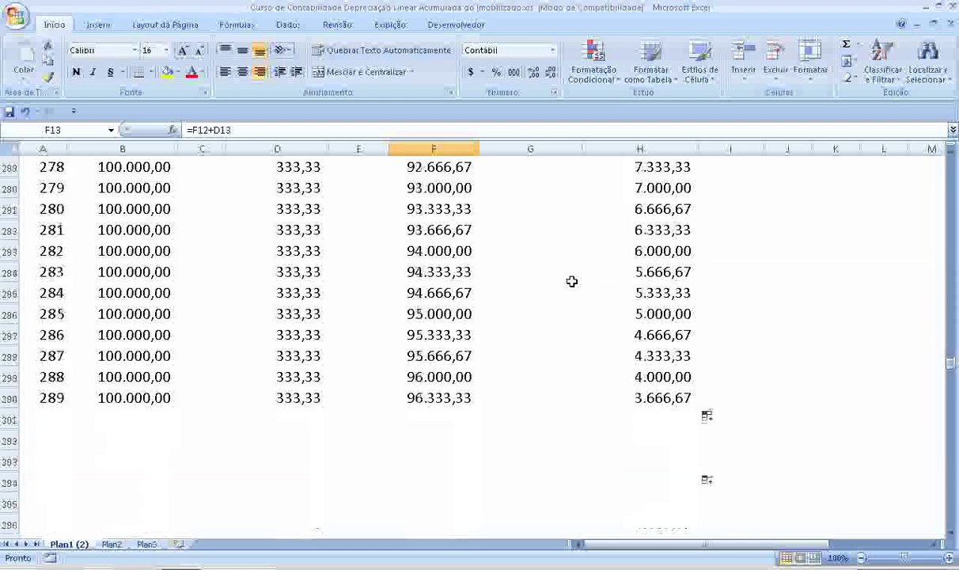
Extend the table from month 288 to month 300 in row 311, where Saldo Final reads 0,00
scroll(554, 280, down, 1)
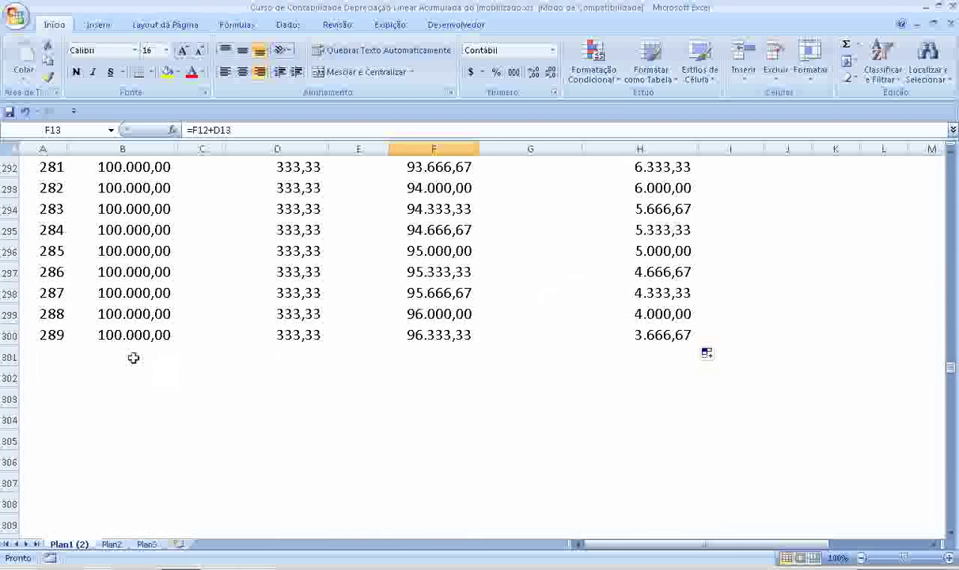
mouse_move(73, 314)
mouse_down()
mouse_move(618, 319)
mouse_move(642, 330)
mouse_up()
drag(700, 345, 703, 467)
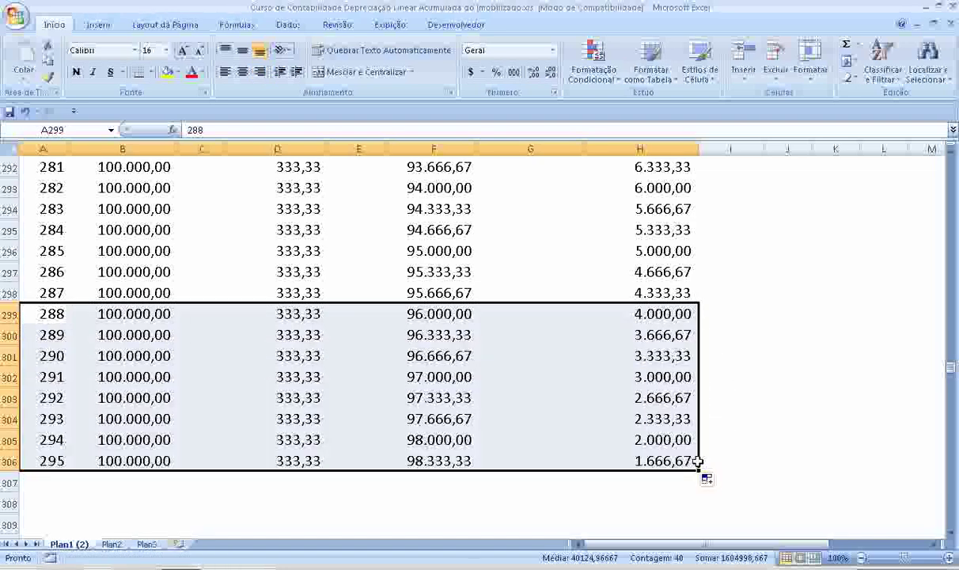
scroll(295, 331, down, 3)
mouse_move(35, 247)
mouse_down()
mouse_move(681, 281)
mouse_move(694, 345)
mouse_up()
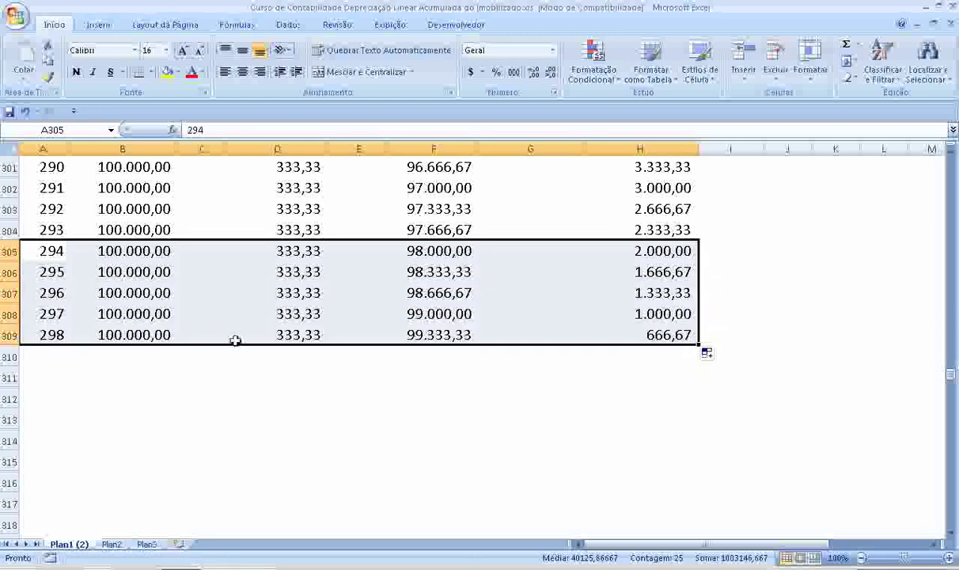
drag(57, 316, 616, 333)
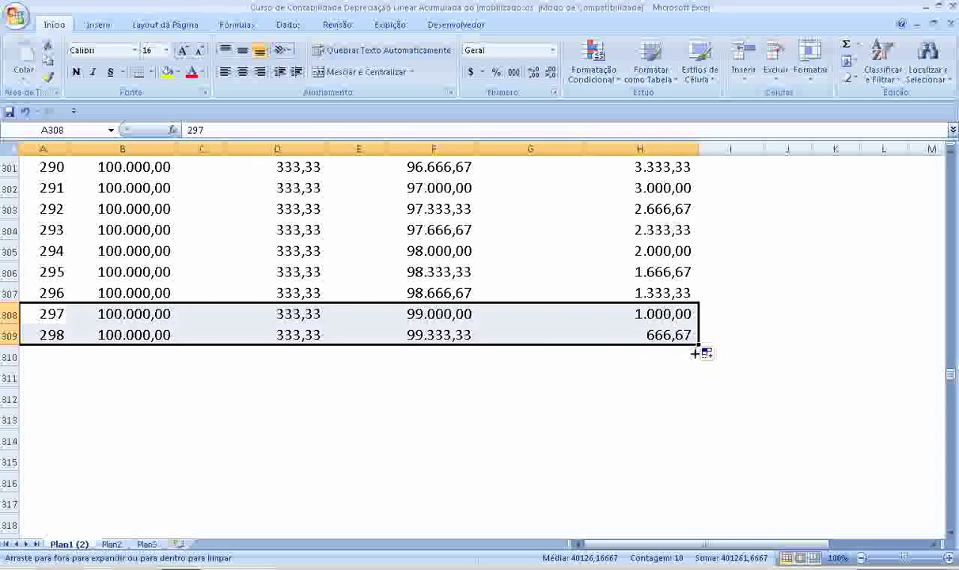
drag(697, 345, 696, 381)
click(672, 378)
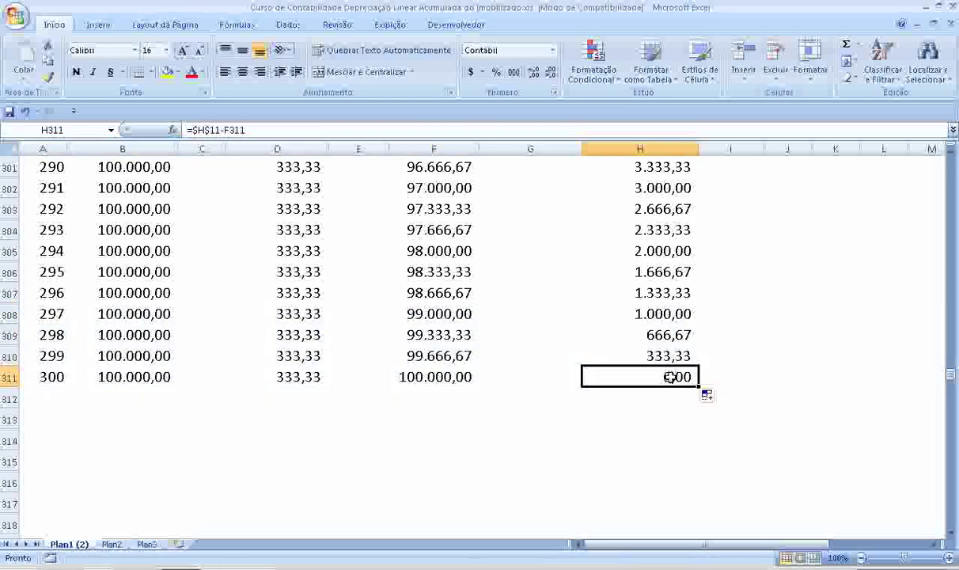
click(10, 377)
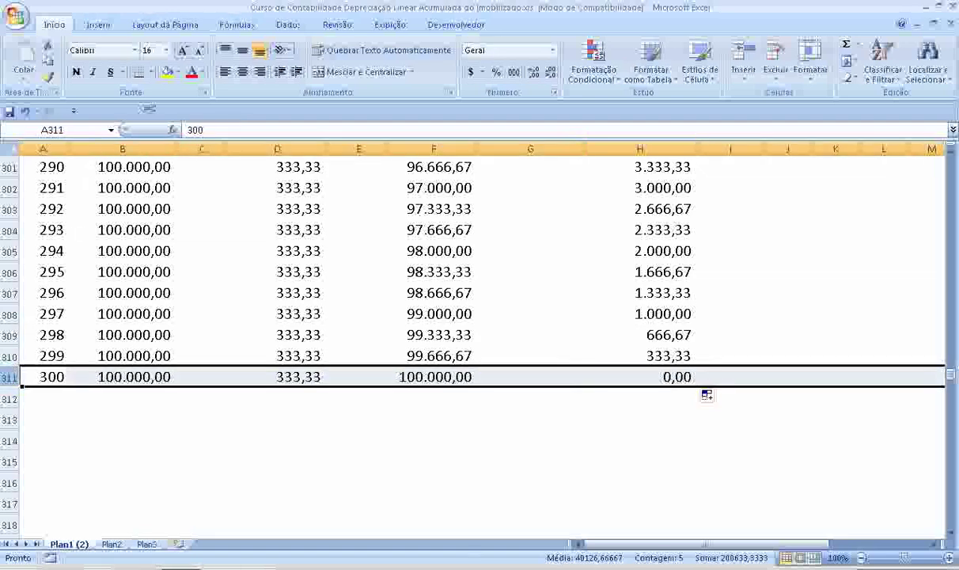
click(164, 75)
scroll(488, 306, up, 6)
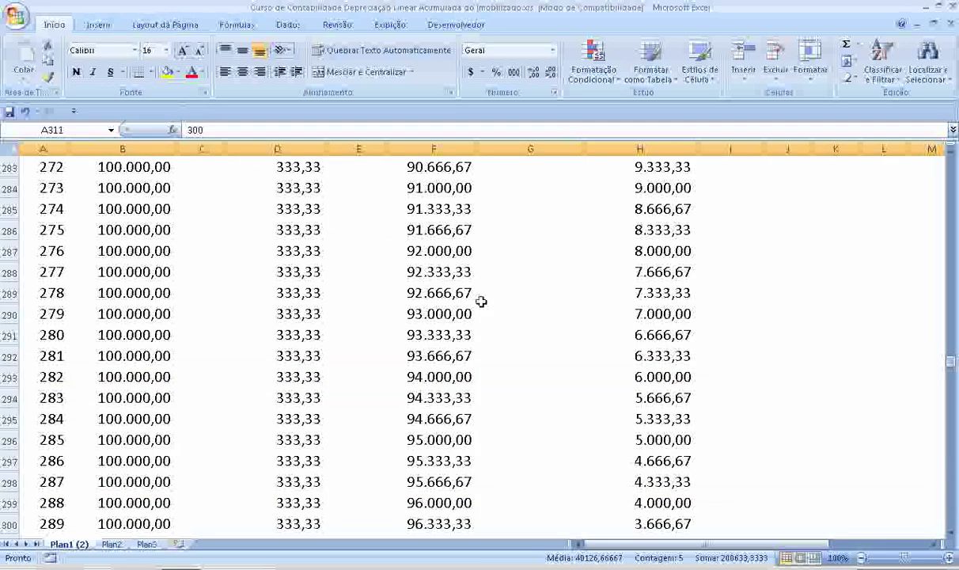
scroll(482, 300, up, 6)
scroll(473, 285, up, 12)
scroll(476, 284, up, 7)
scroll(476, 284, up, 10)
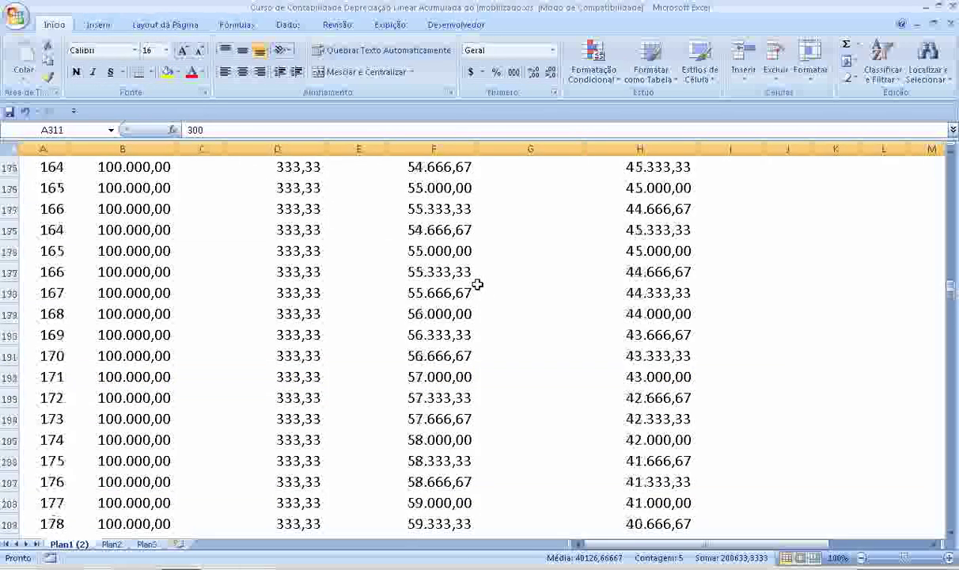
scroll(476, 284, up, 8)
scroll(475, 284, up, 5)
scroll(475, 283, up, 11)
scroll(475, 285, up, 5)
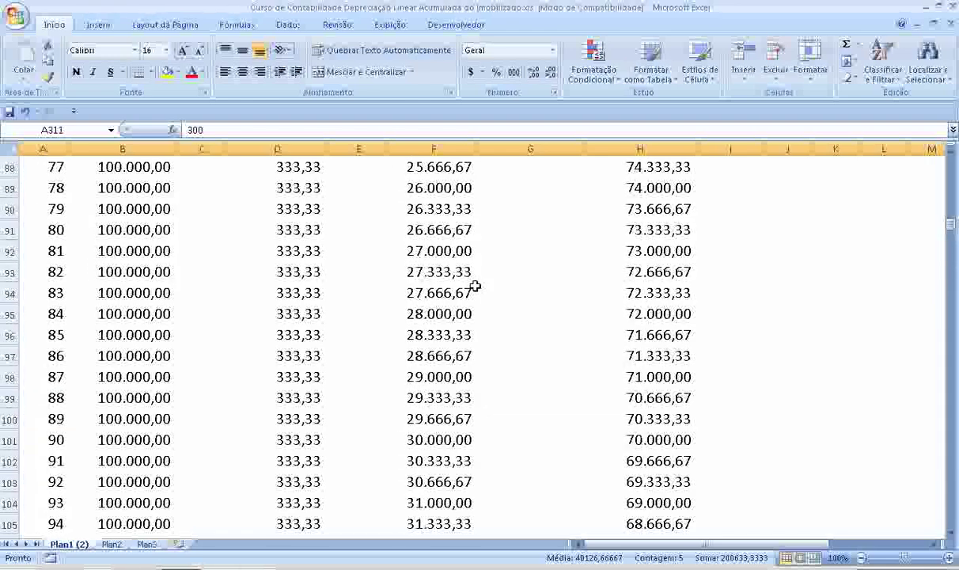
scroll(474, 284, up, 7)
scroll(473, 285, up, 6)
scroll(473, 285, up, 5)
scroll(471, 285, up, 5)
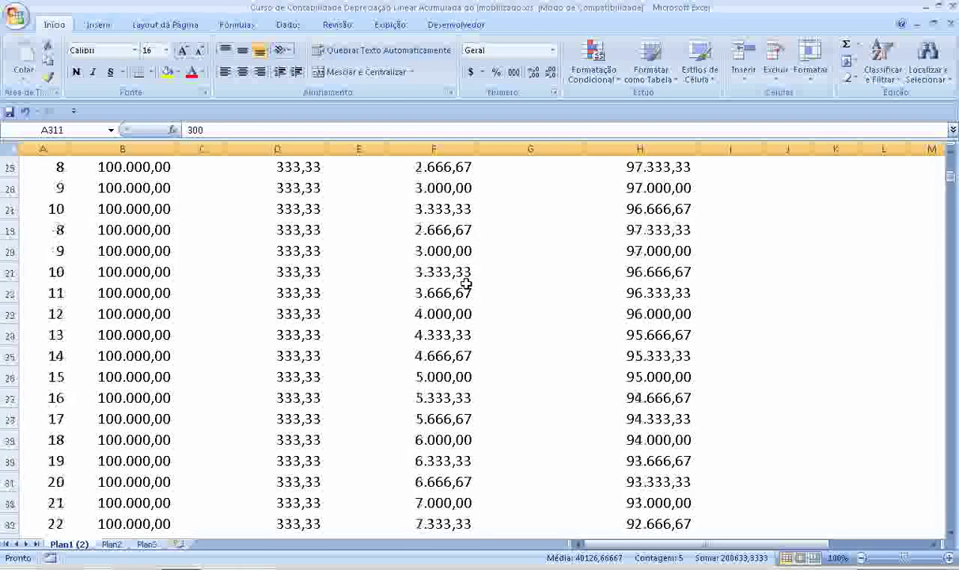
scroll(470, 285, up, 3)
scroll(468, 286, up, 2)
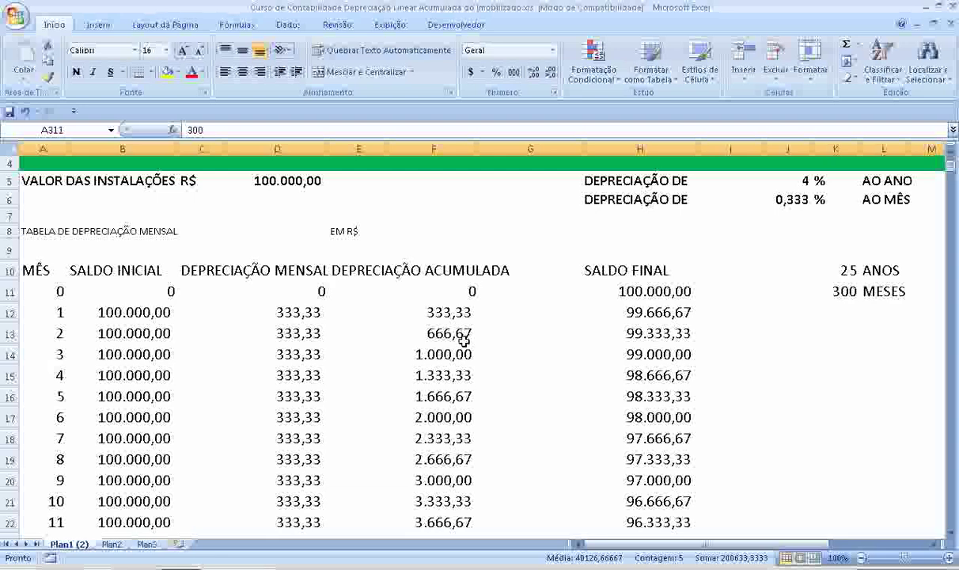
scroll(463, 340, up, 1)
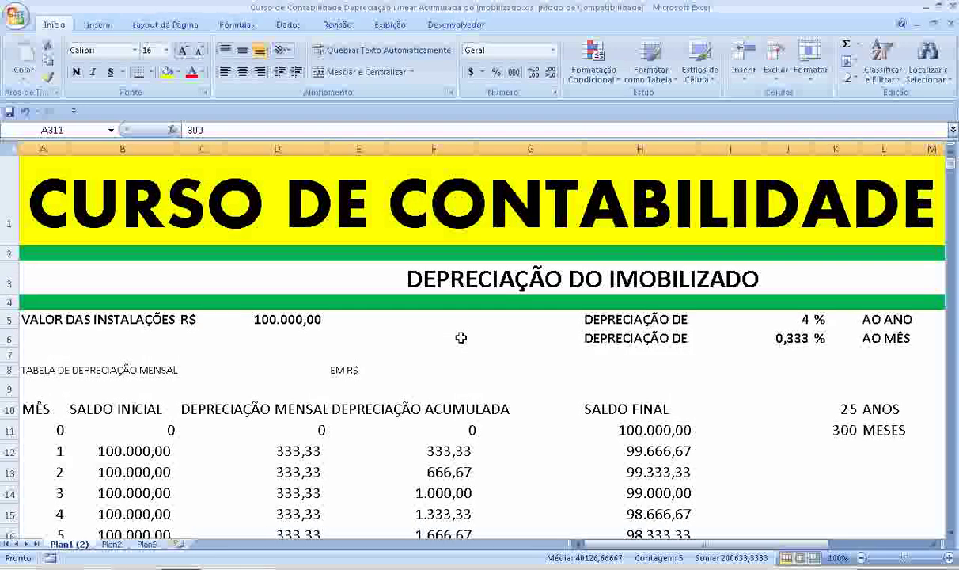